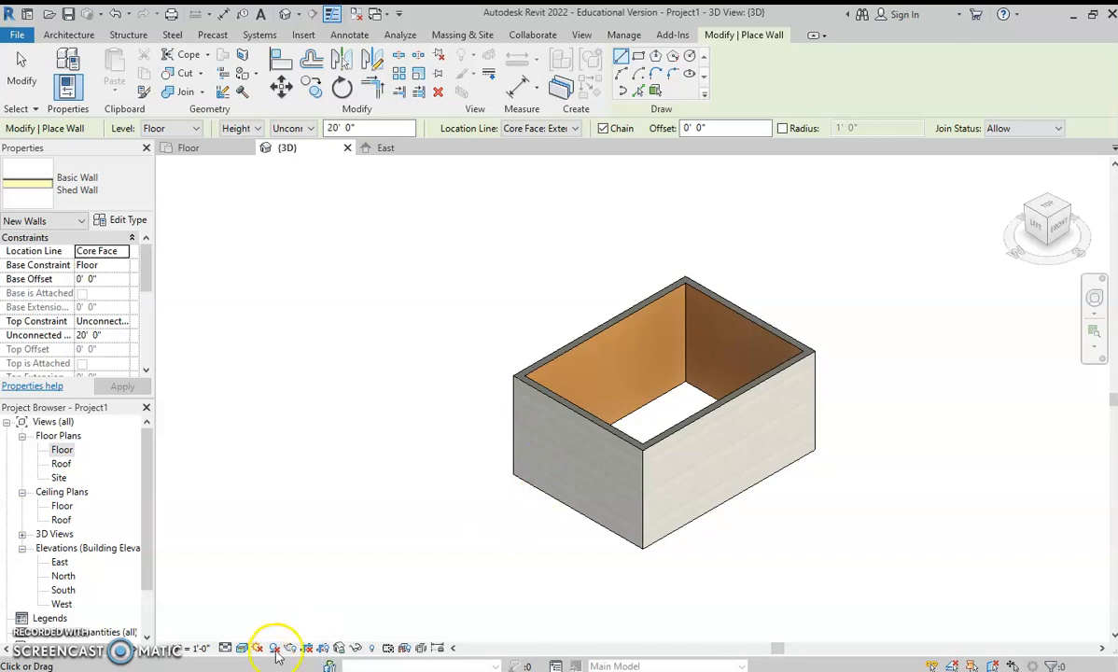
# Set the 3D view's visual style to Hidden Line and open the Floor plan view
pyautogui.click(241, 648)
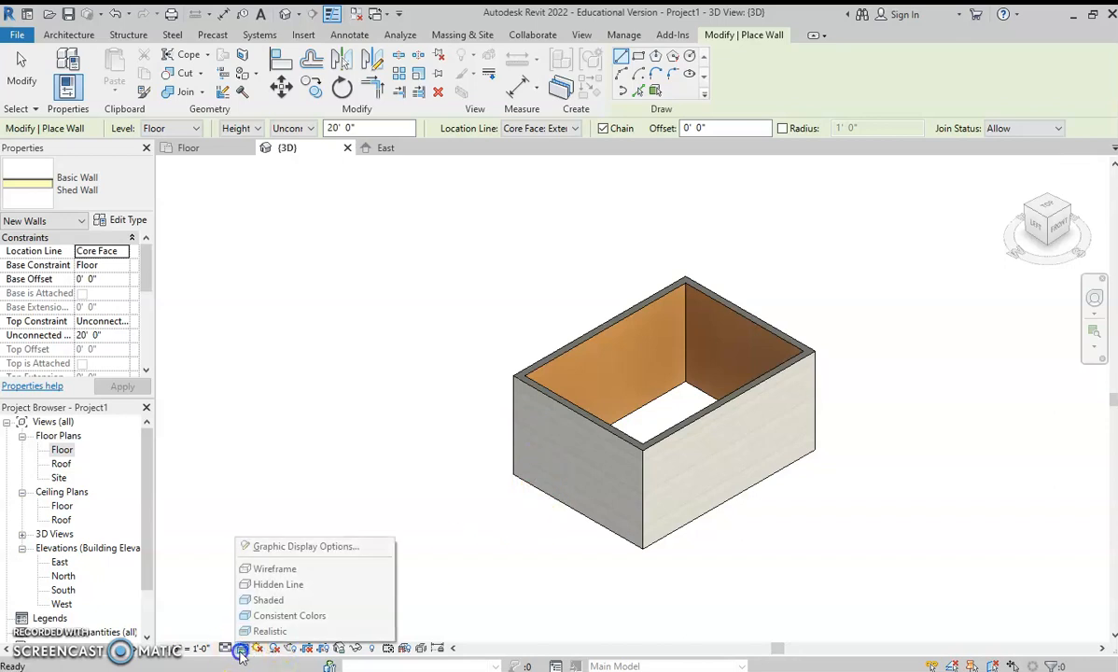
pyautogui.click(280, 586)
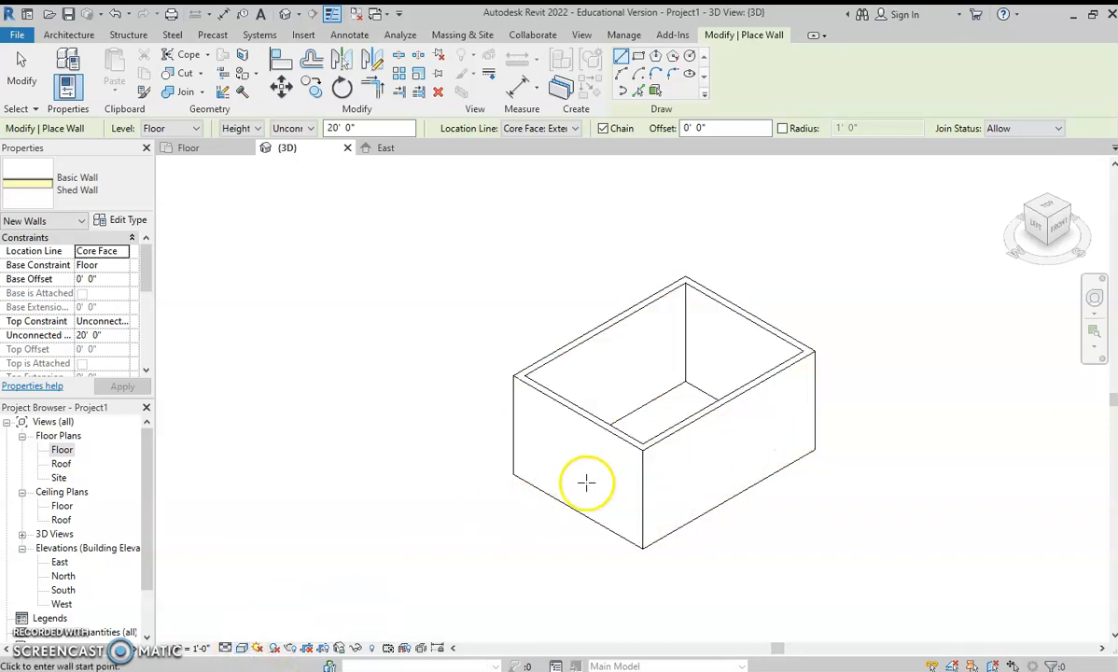
pyautogui.doubleClick(62, 451)
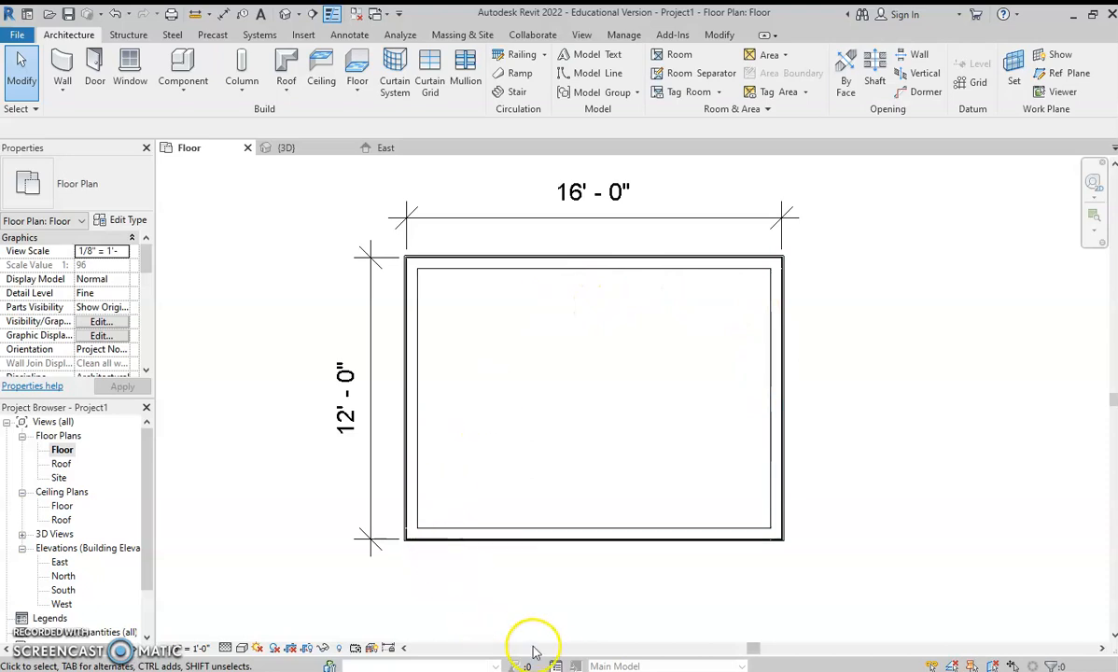
# Switch to the shed design drawing in Chrome, check the wall layers in the section detail, and return to Revit
pyautogui.moveTo(515, 671)
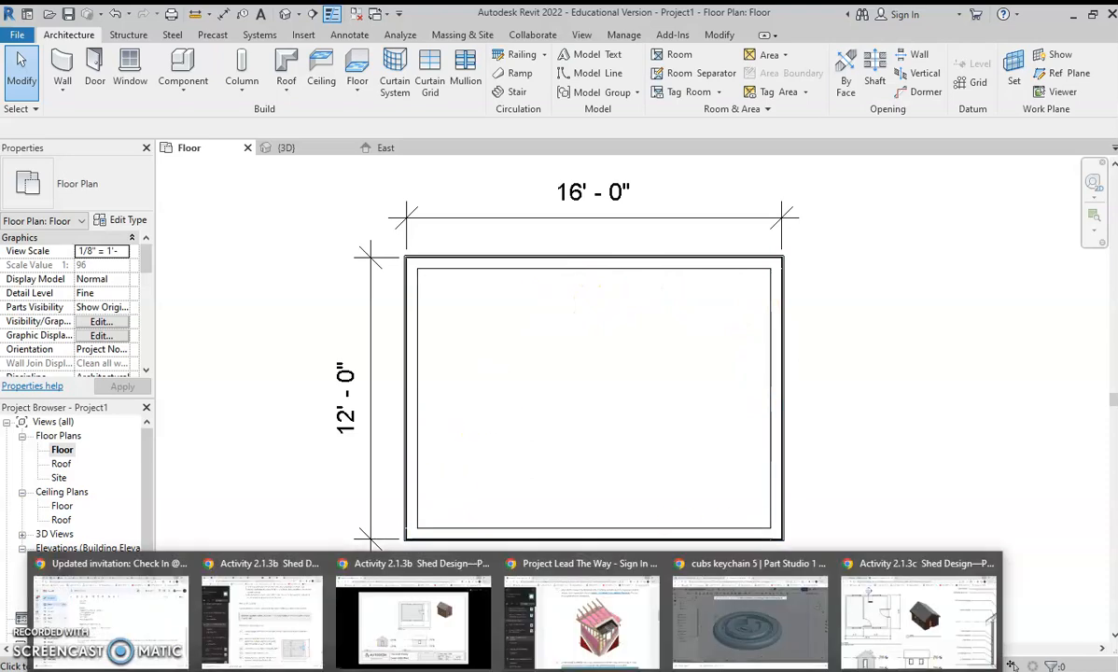
pyautogui.click(848, 612)
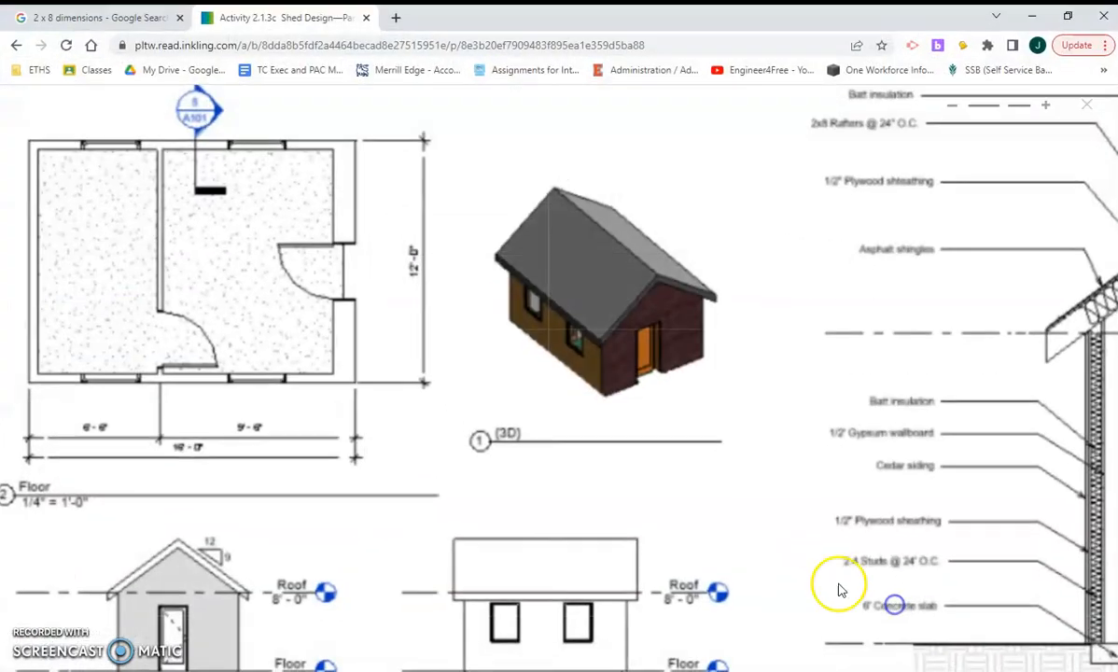
pyautogui.click(774, 476)
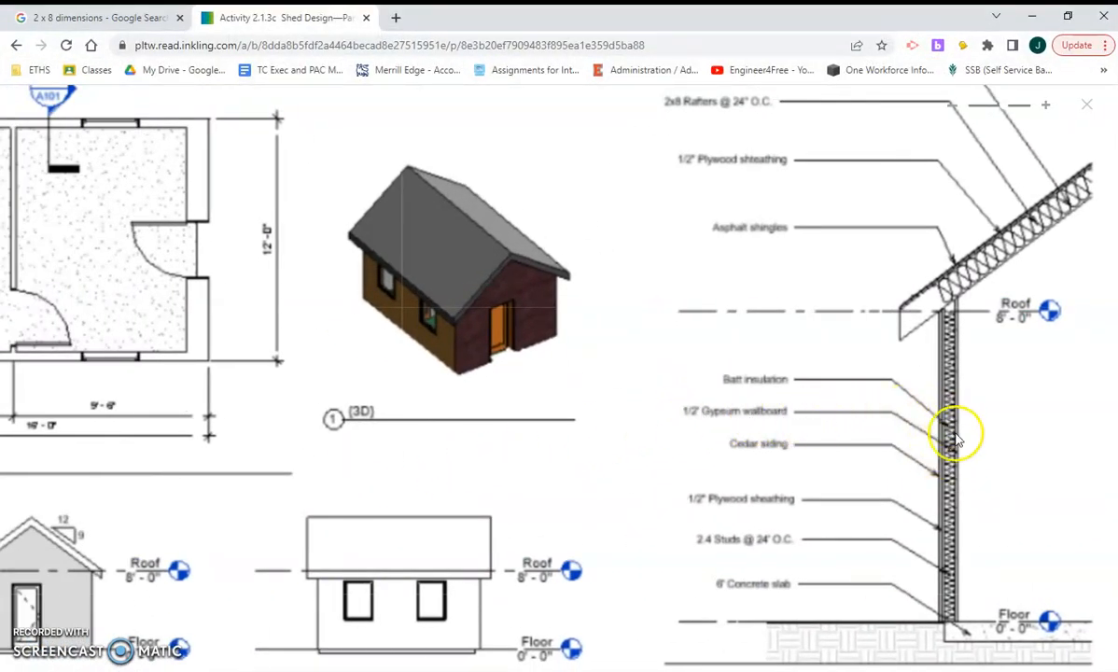
pyautogui.click(1033, 13)
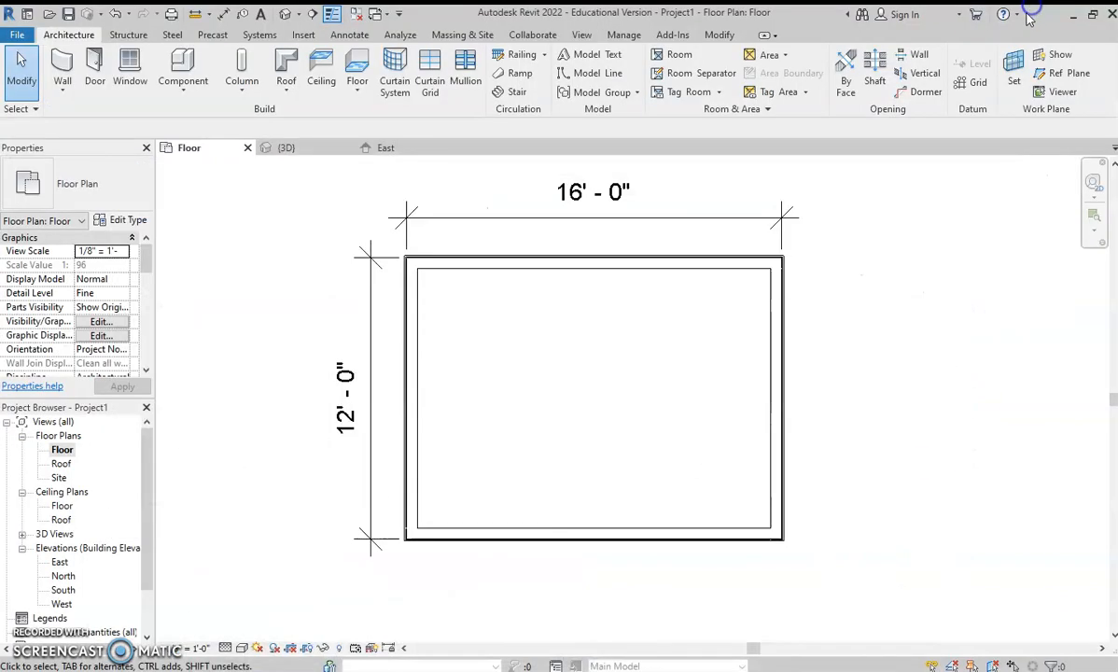
# Add a Finish 2 [5] layer to the Shed Wall type, placed on the interior side of the core boundary
pyautogui.click(407, 375)
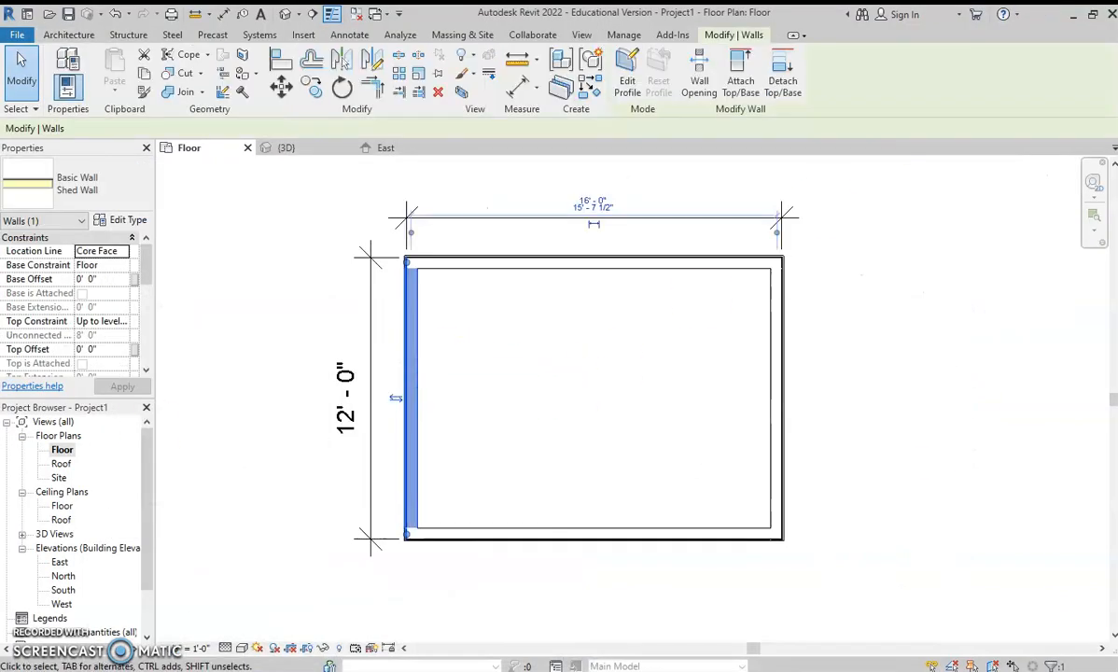
pyautogui.click(122, 222)
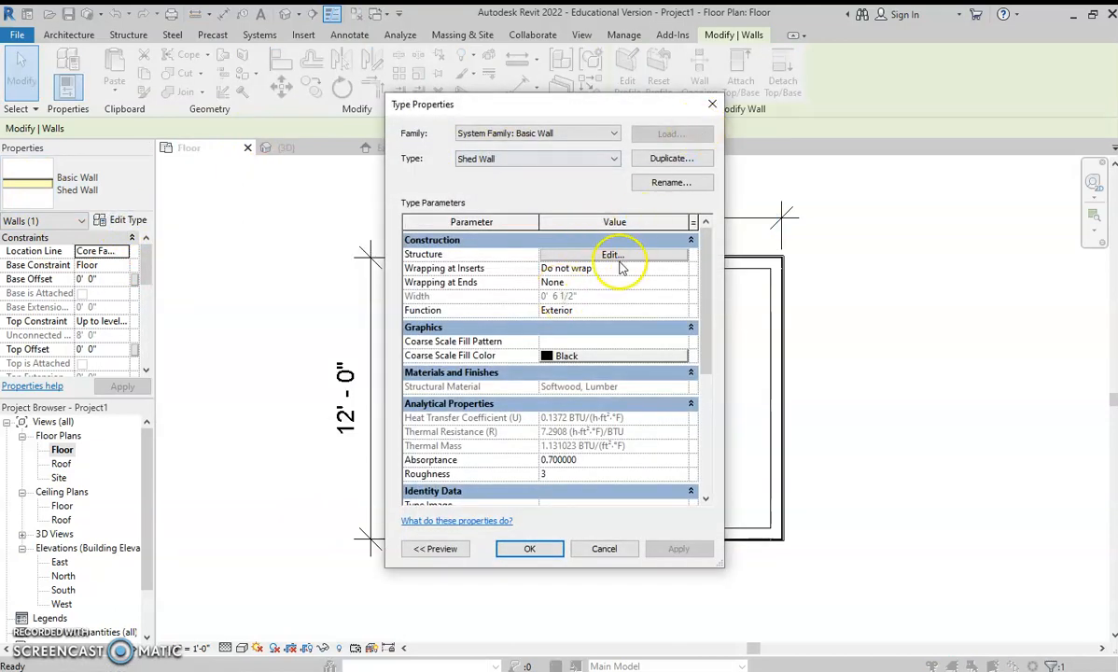
pyautogui.click(615, 262)
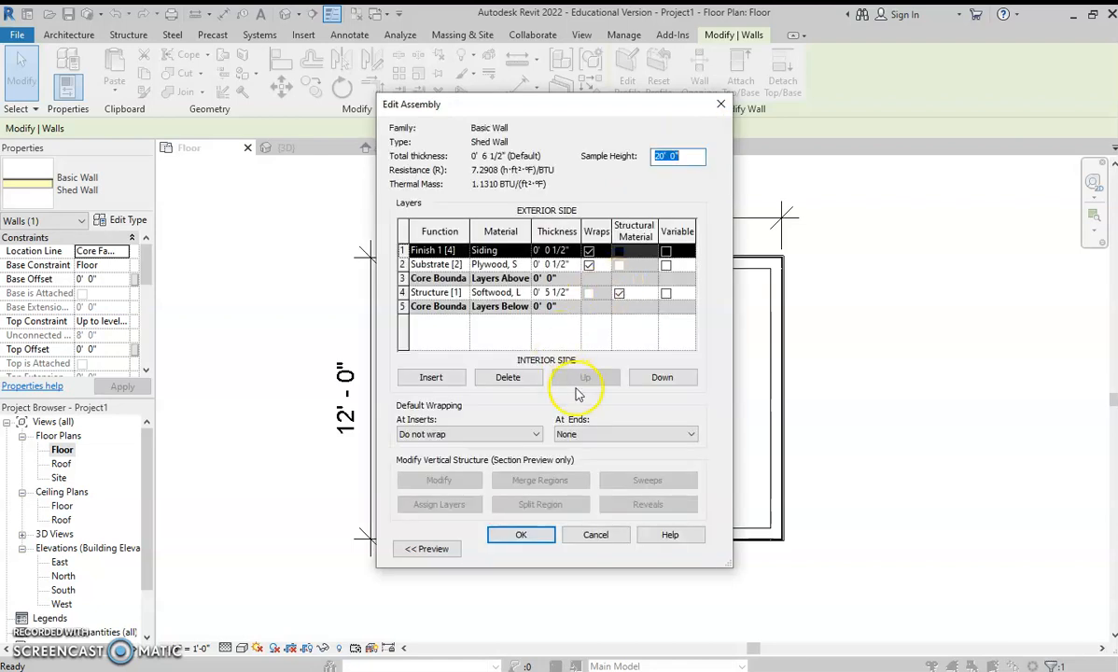
pyautogui.click(443, 293)
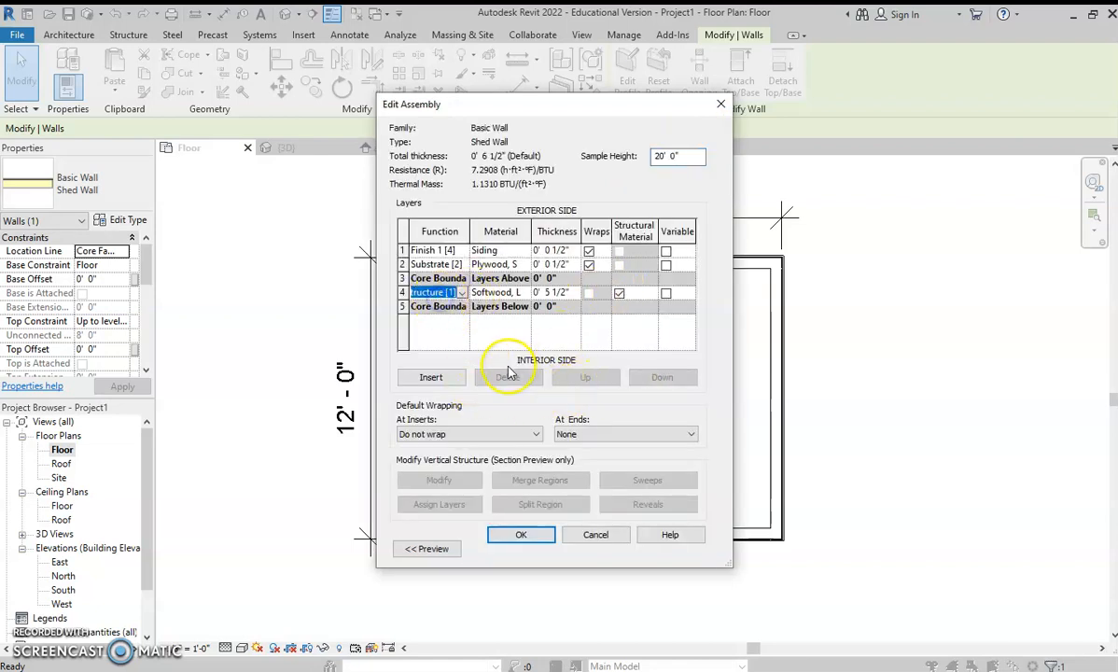
pyautogui.click(427, 384)
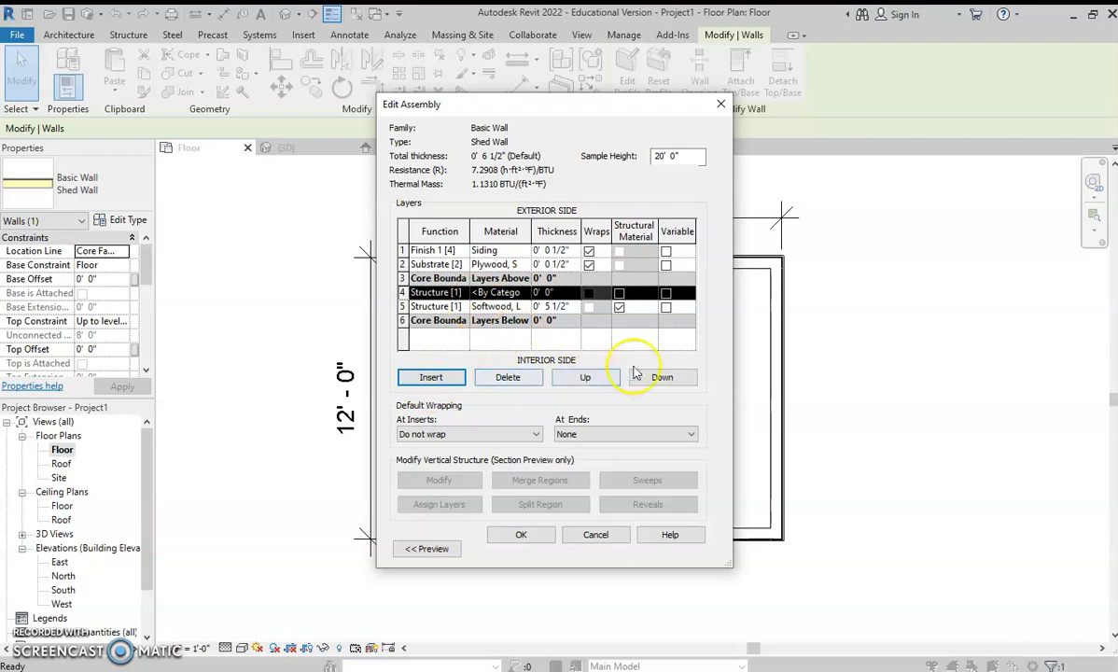
pyautogui.click(659, 378)
pyautogui.click(659, 378)
pyautogui.click(461, 323)
pyautogui.click(440, 382)
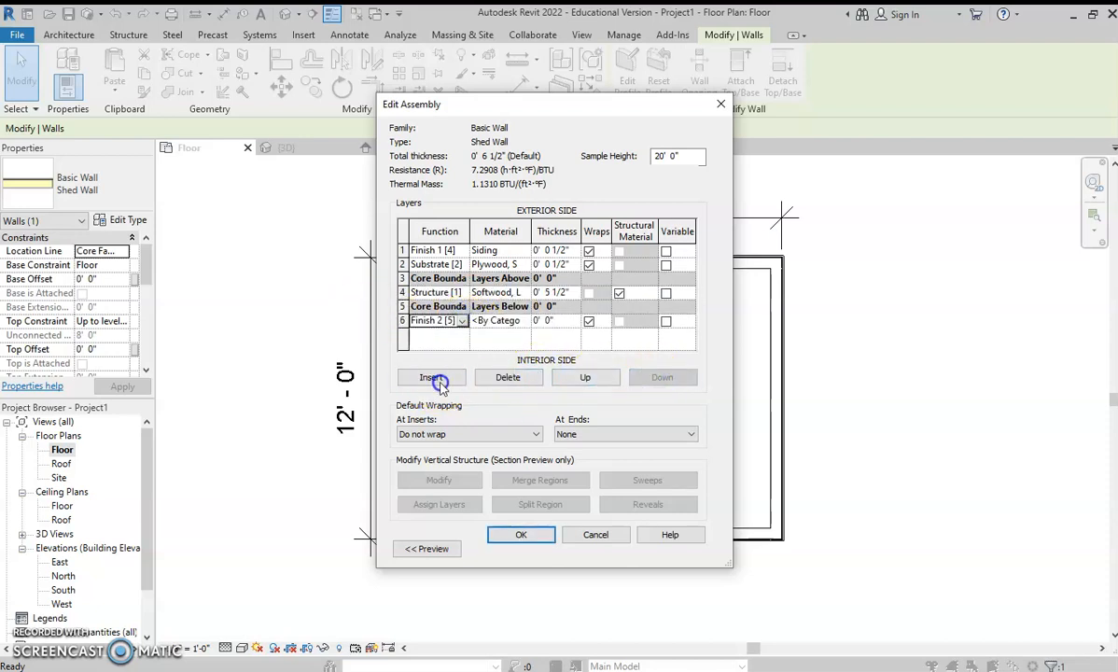
# Assign Gypsum Wall Board to the Finish 2 layer with a thickness of 1/2" and apply the wall type changes
pyautogui.click(523, 322)
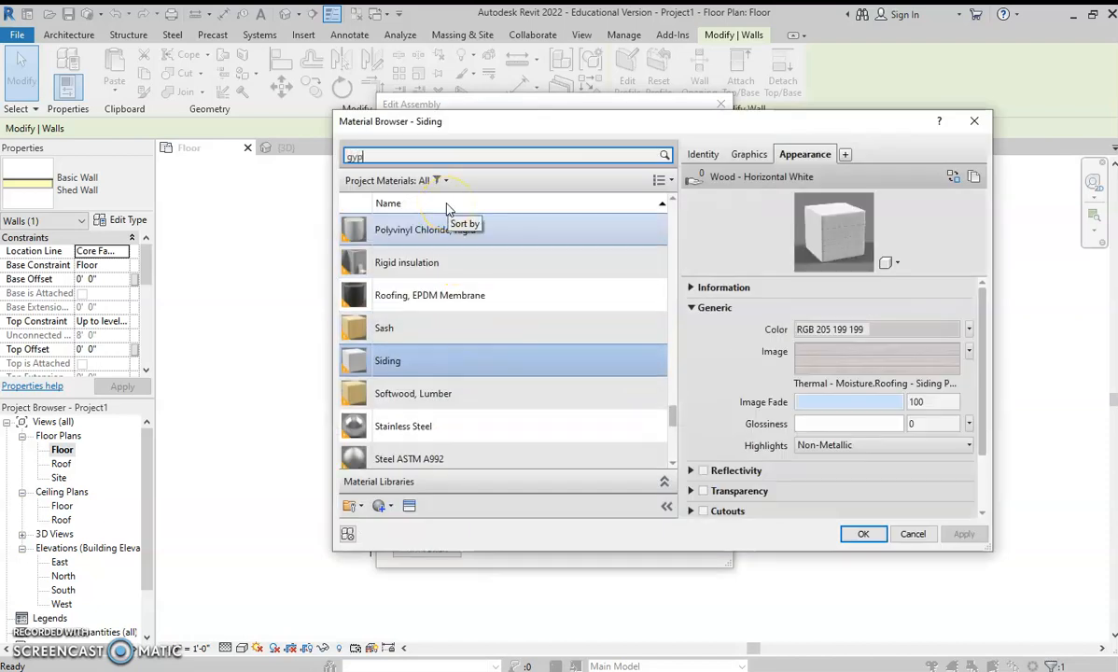
pyautogui.write('gyp')
pyautogui.doubleClick(444, 252)
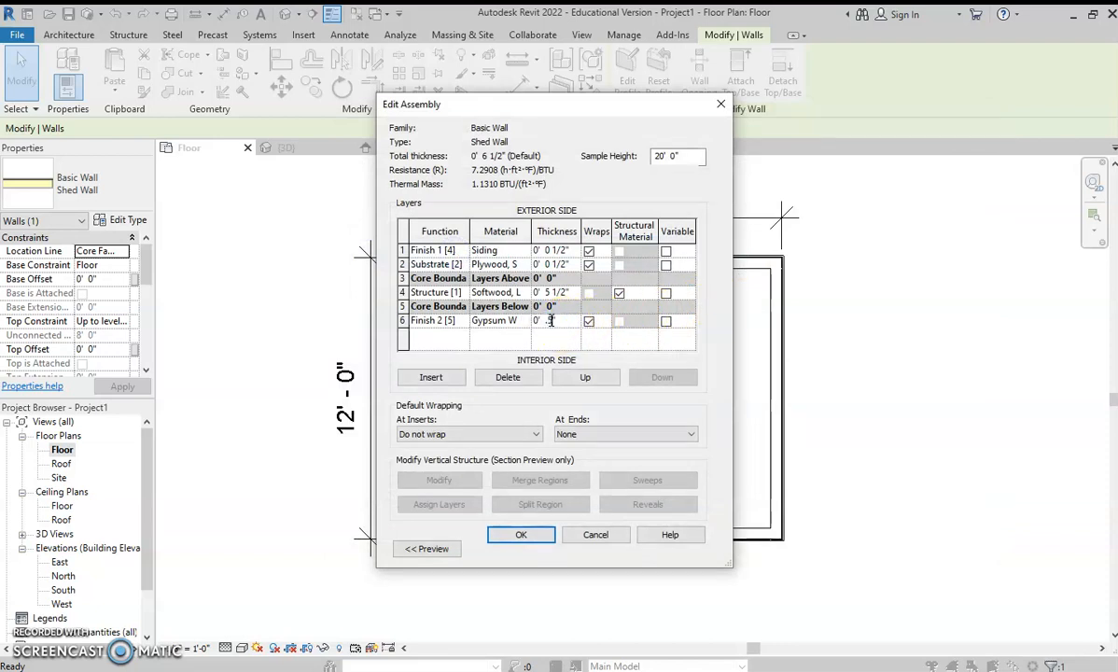
pyautogui.click(520, 539)
pyautogui.click(665, 546)
pyautogui.click(529, 548)
# Inspect the wall layers up close at a corner of the floor plan with Thin Lines off and on
pyautogui.scroll(5, 434, 310)
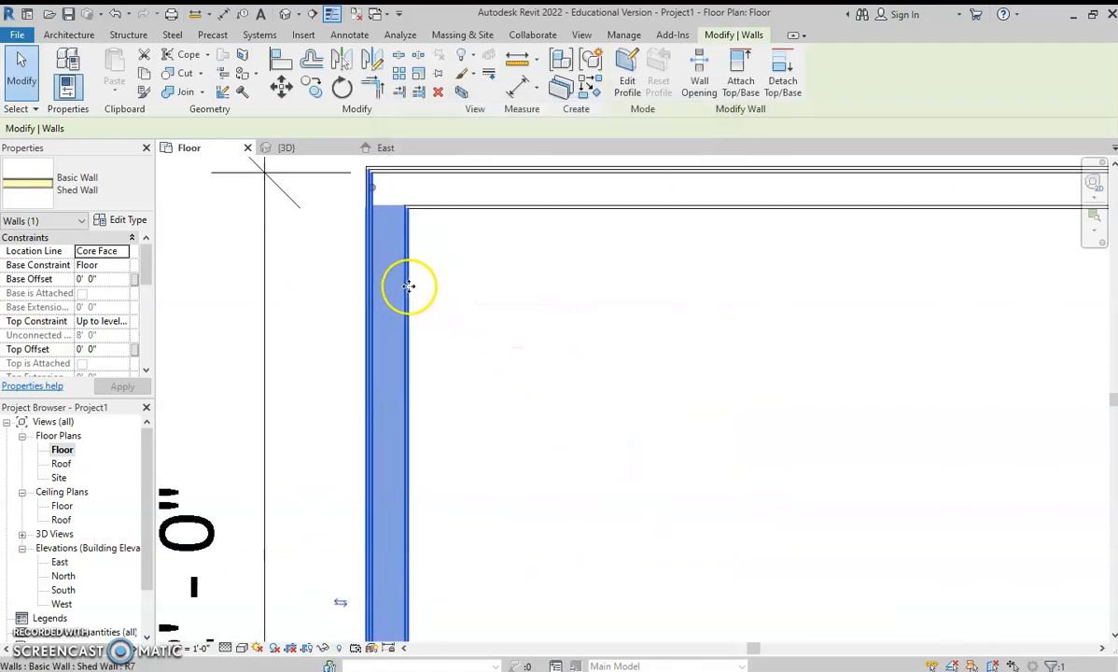
pyautogui.scroll(3, 407, 287)
pyautogui.scroll(-5, 551, 280)
pyautogui.scroll(2, 536, 299)
pyautogui.click(334, 18)
pyautogui.click(633, 486)
pyautogui.click(334, 17)
pyautogui.click(334, 17)
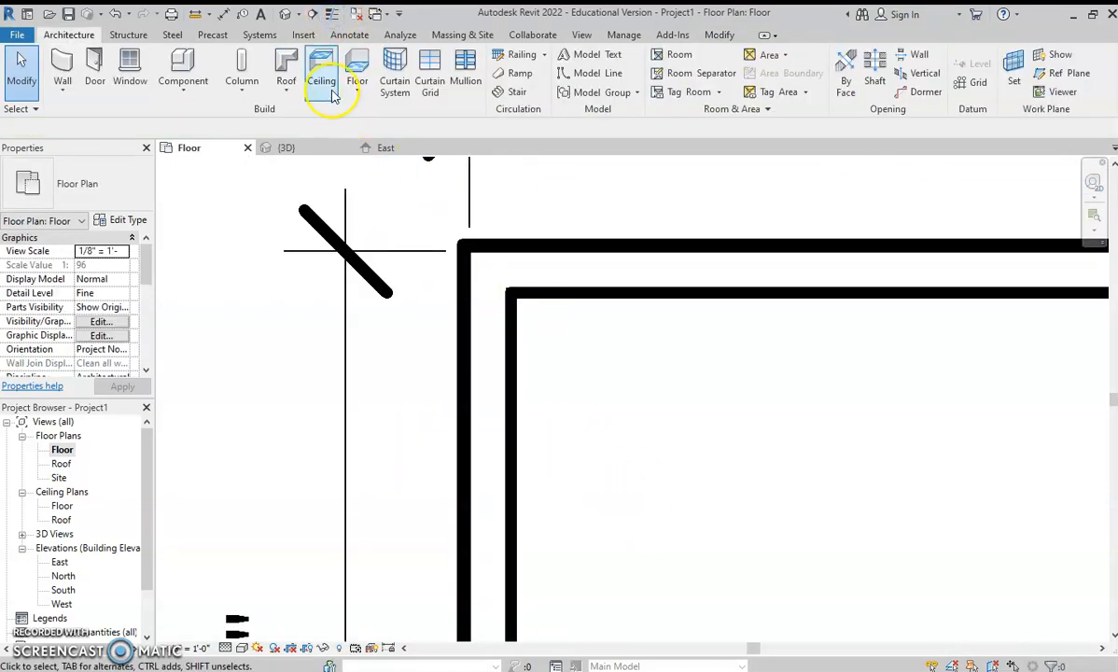
pyautogui.click(332, 15)
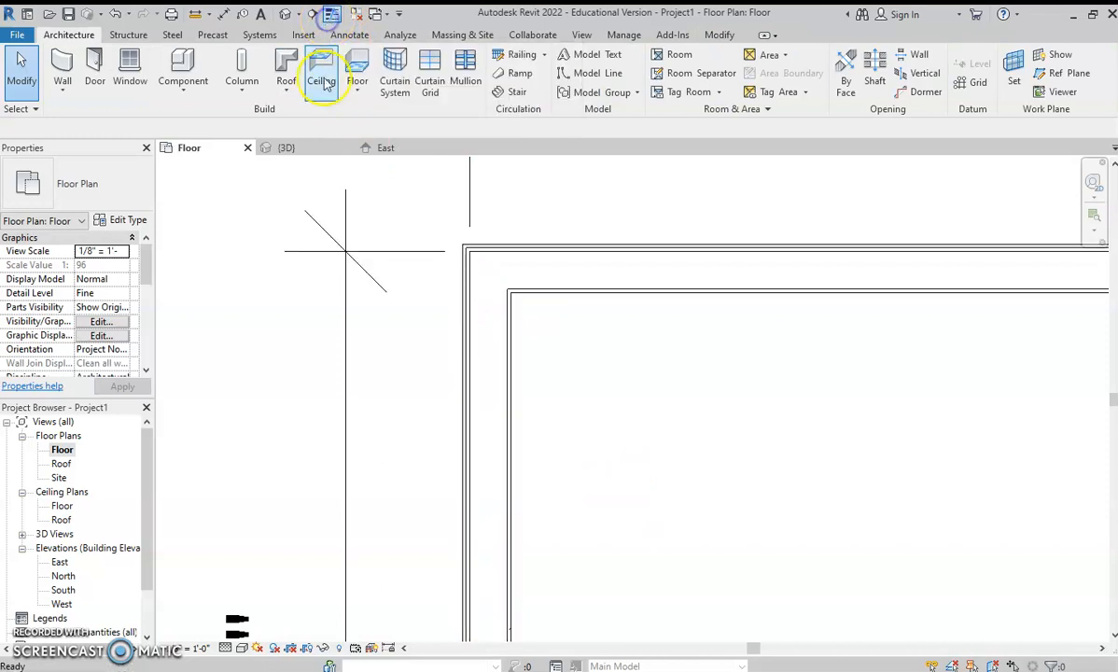
# Compare the walls' display at a lower detail level and at Fine, leaving the floor plan at Fine
pyautogui.click(226, 646)
pyautogui.click(248, 600)
pyautogui.click(226, 647)
pyautogui.click(238, 634)
pyautogui.scroll(-8, 666, 366)
pyautogui.moveTo(736, 454); pyautogui.dragTo(560, 364, button='middle')
pyautogui.scroll(1, 554, 366)
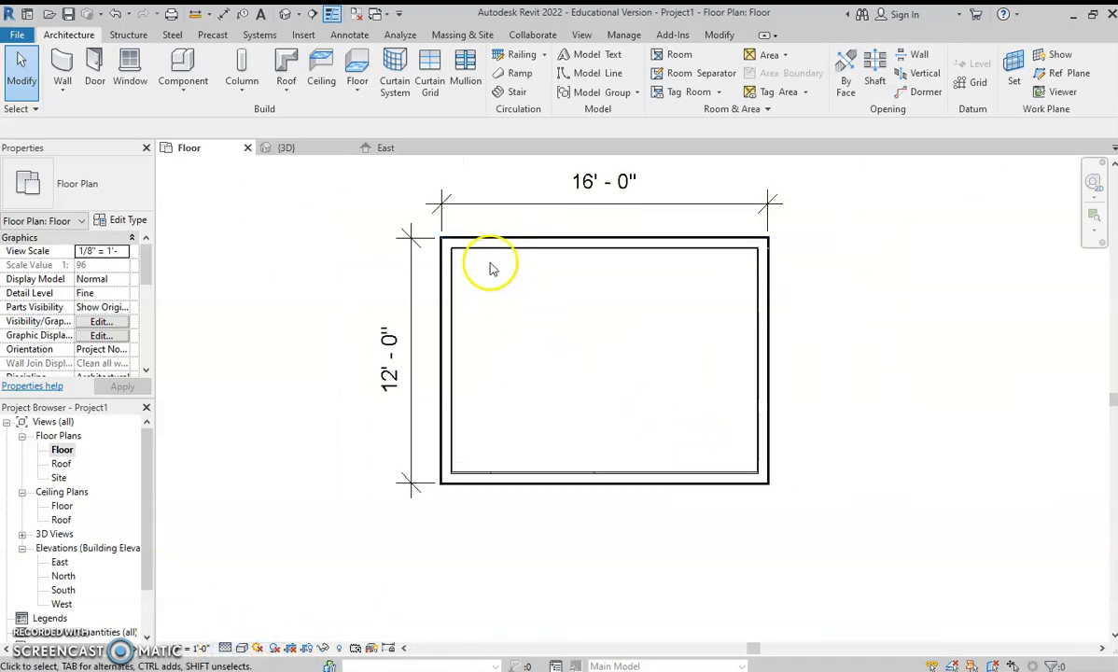
pyautogui.scroll(1, 491, 267)
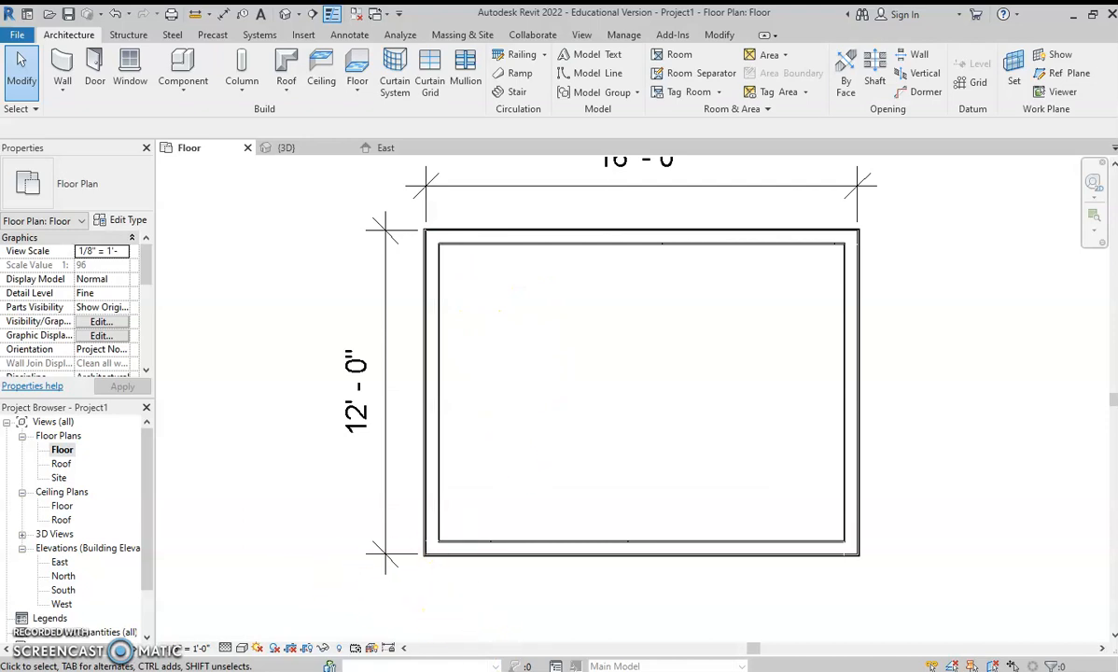
# Check the interior partition's position on the reference floor plan in Chrome and return to Revit
pyautogui.click(819, 618)
pyautogui.moveTo(616, 350); pyautogui.dragTo(1040, 422)
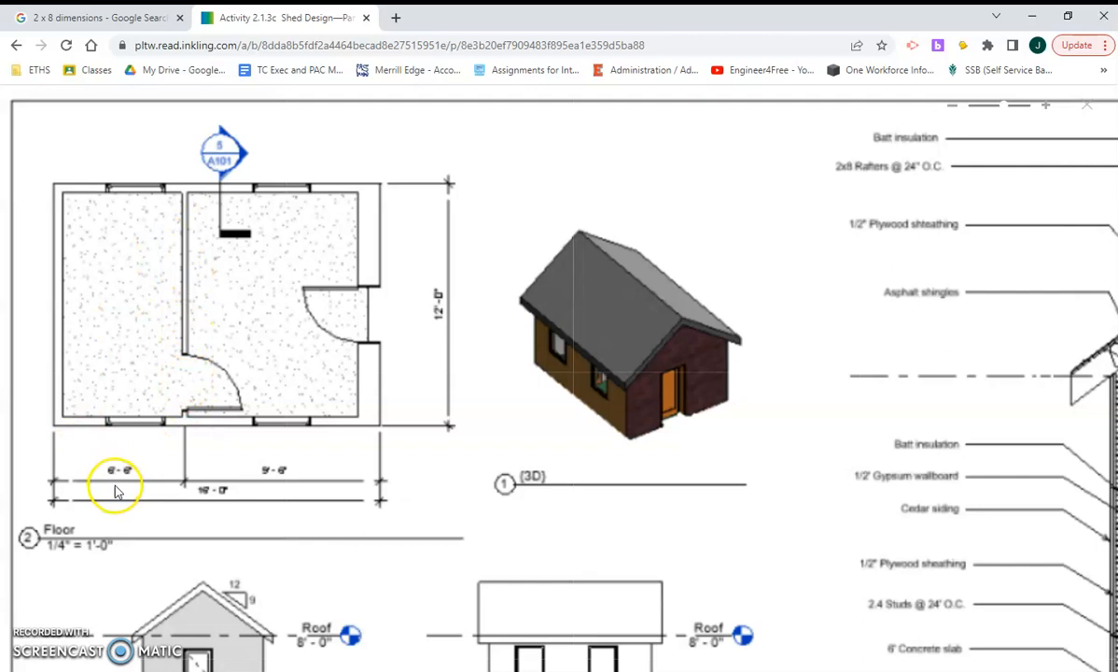
pyautogui.click(1031, 16)
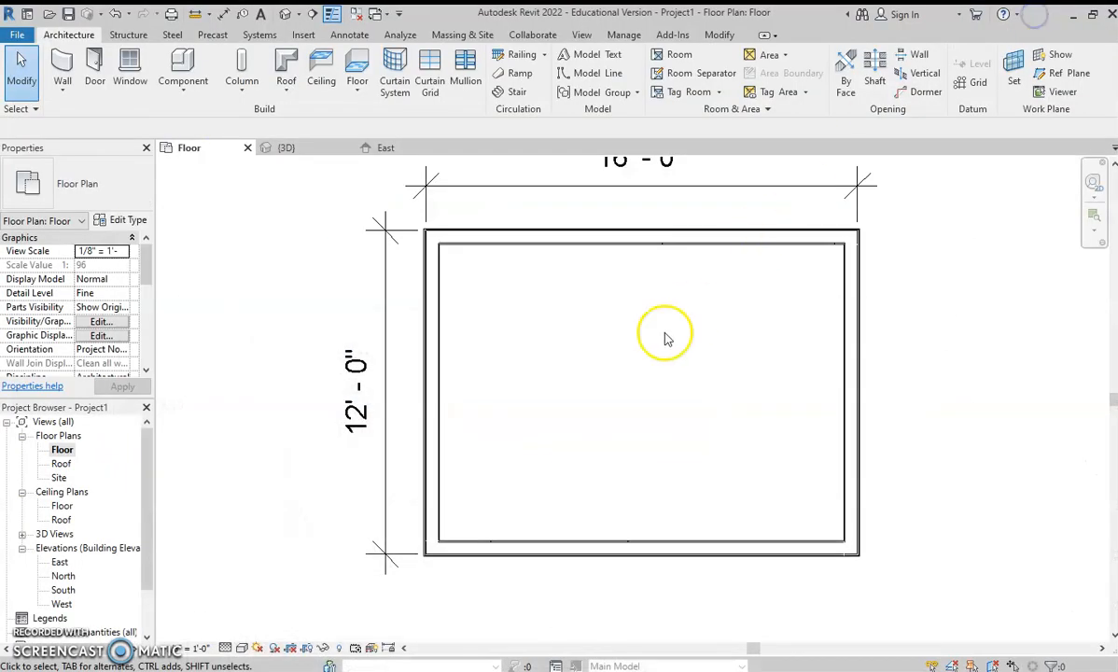
# Start a new wall and duplicate the Shed Wall type as "Interior Shed Wall"
pyautogui.click(62, 67)
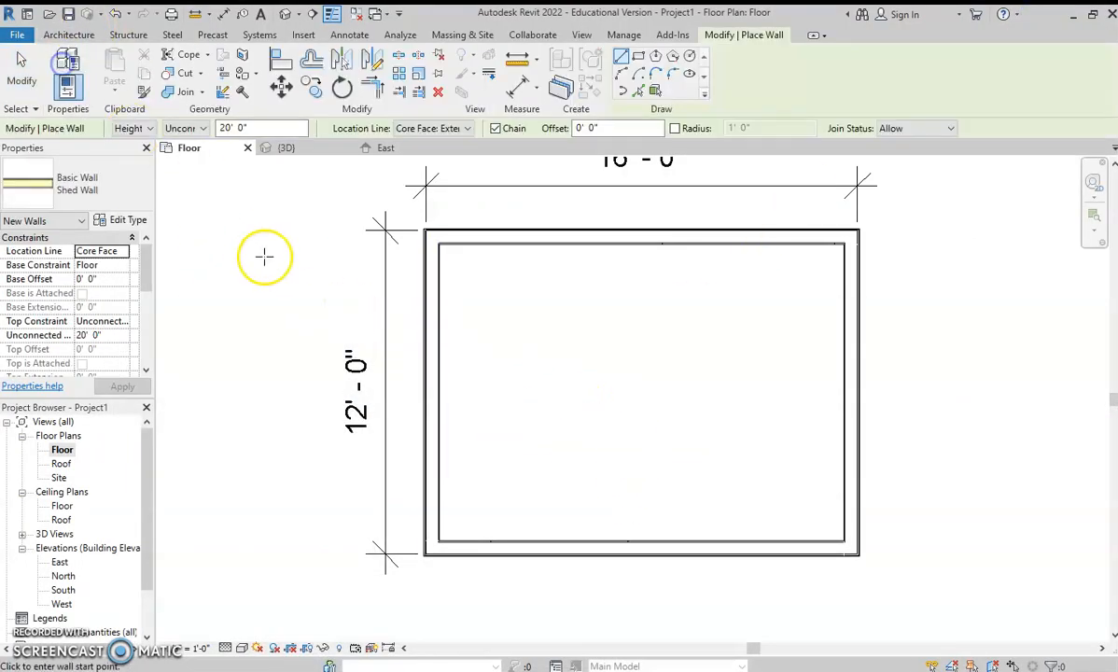
pyautogui.click(119, 220)
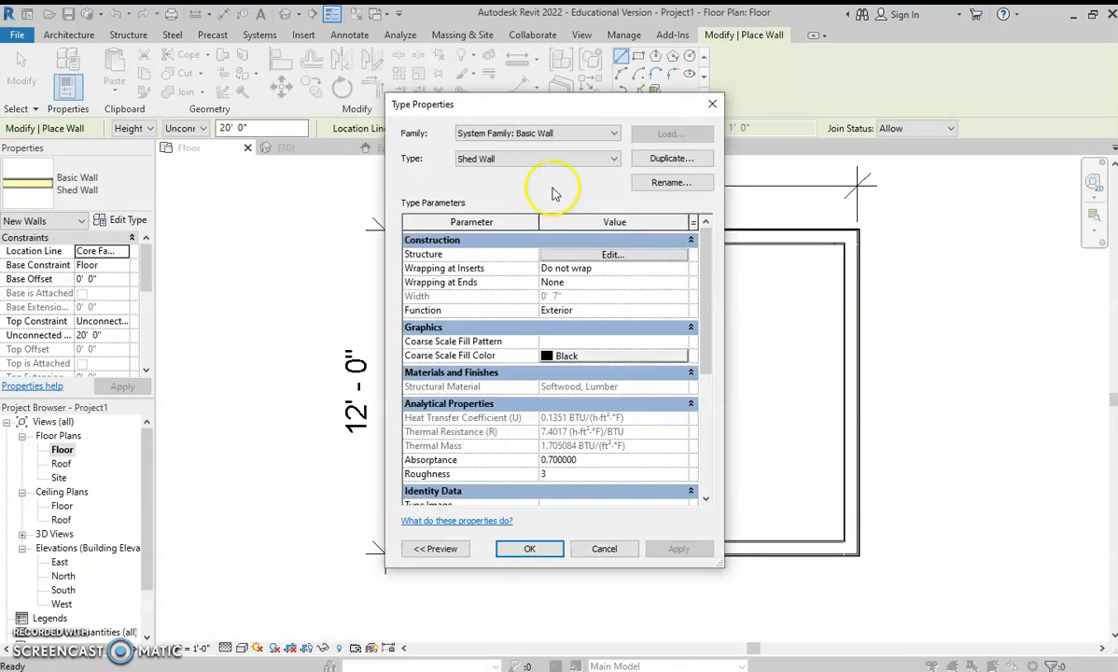
pyautogui.click(682, 161)
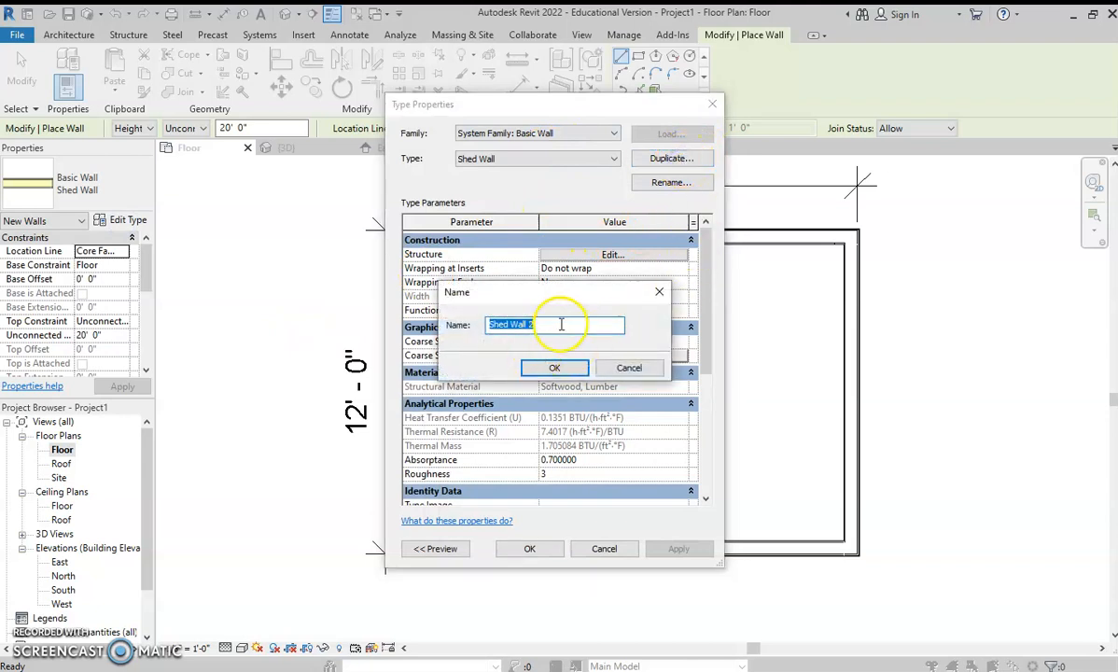
pyautogui.moveTo(561, 324); pyautogui.dragTo(440, 334)
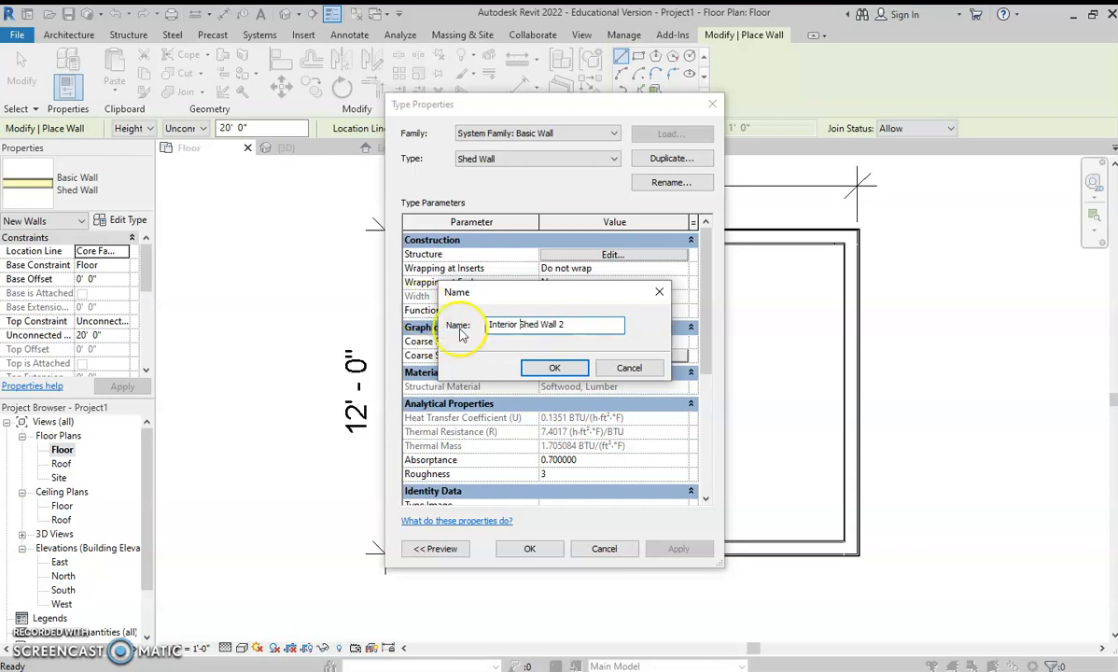
pyautogui.write('Interior Shed Wall')
pyautogui.click(579, 374)
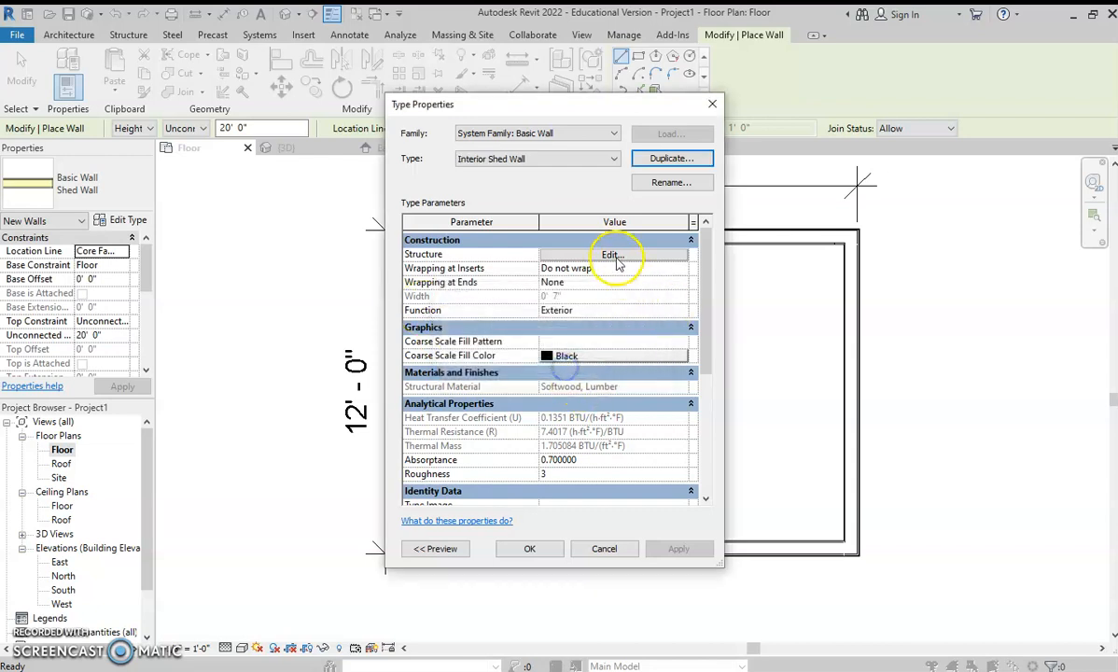
# Delete the plywood substrate layer from the Interior Shed Wall's structure
pyautogui.click(613, 254)
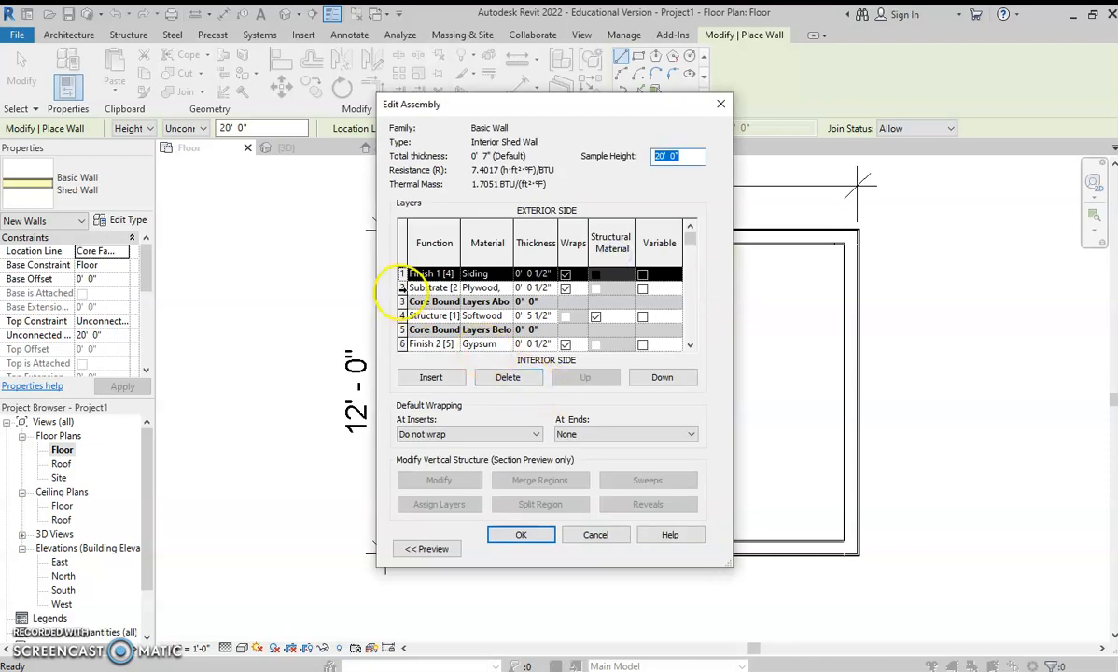
pyautogui.click(456, 289)
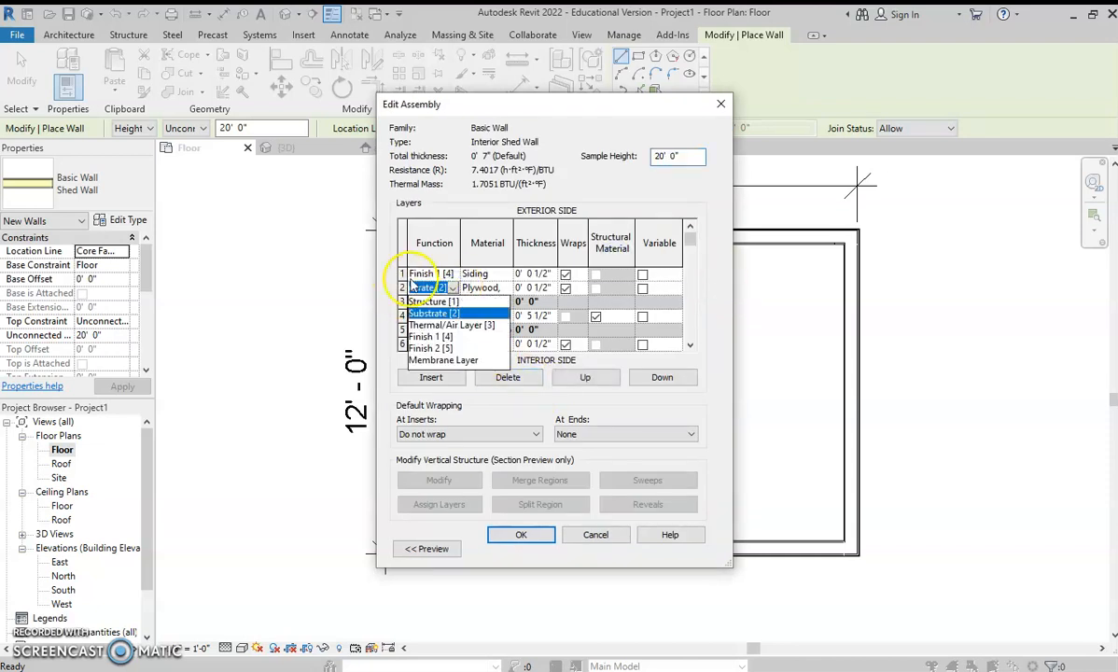
pyautogui.click(395, 275)
pyautogui.click(402, 288)
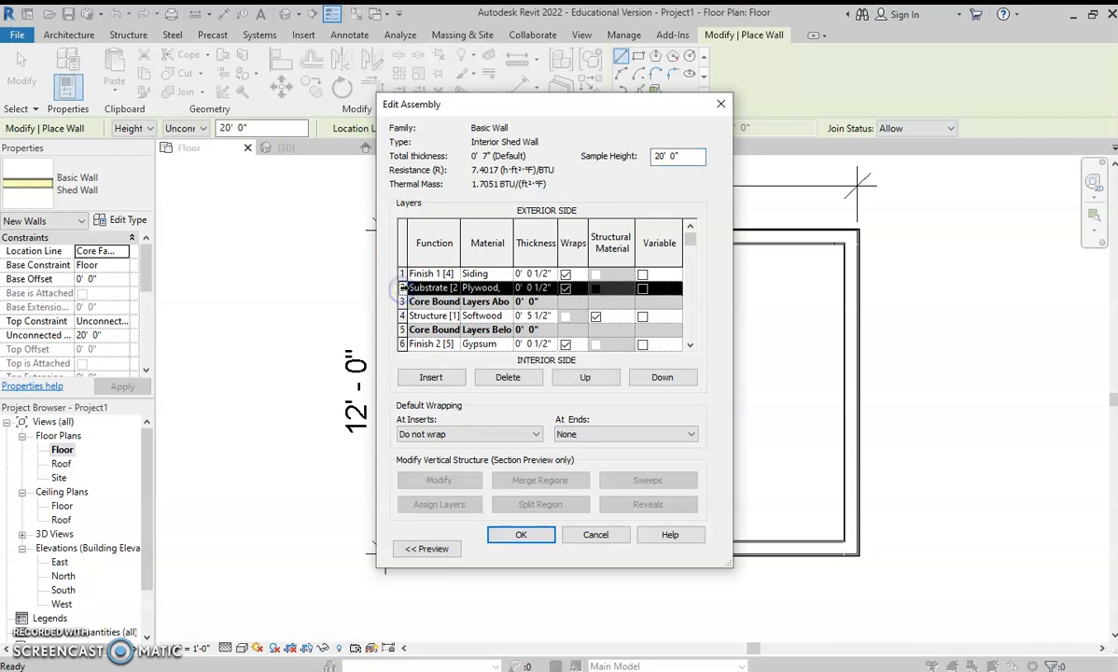
pyautogui.click(509, 380)
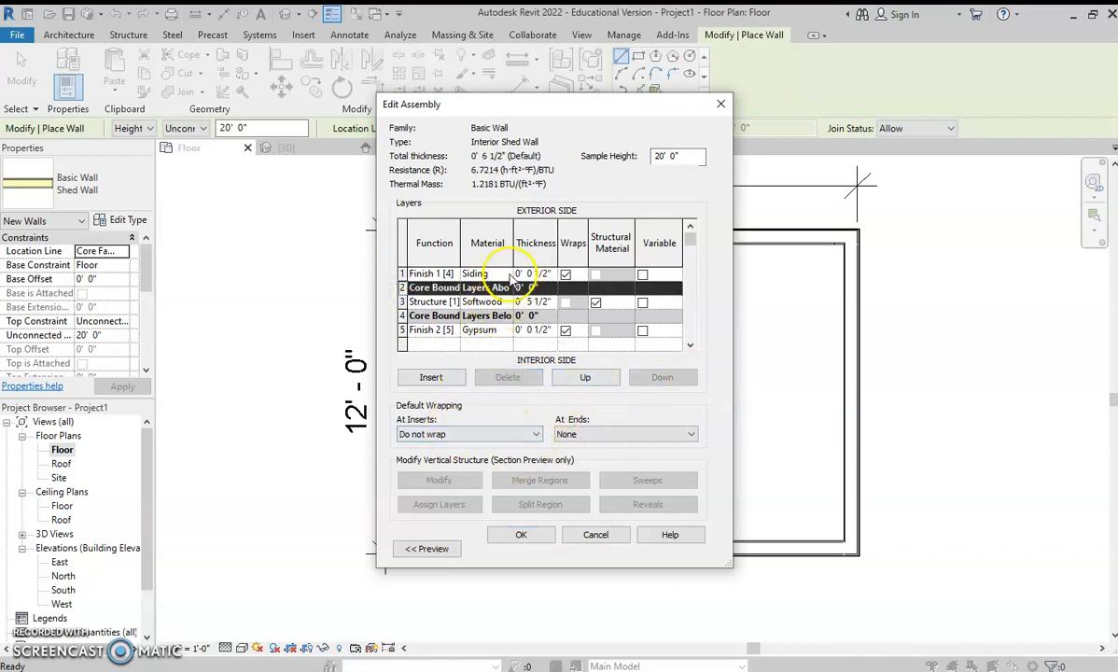
# Change the Finish 1 layer's material to Gypsum Wall Board and set the softwood structure layer's thickness to 3 1/2"
pyautogui.click(483, 273)
pyautogui.click(506, 274)
pyautogui.scroll(-3, 503, 317)
pyautogui.scroll(12, 489, 350)
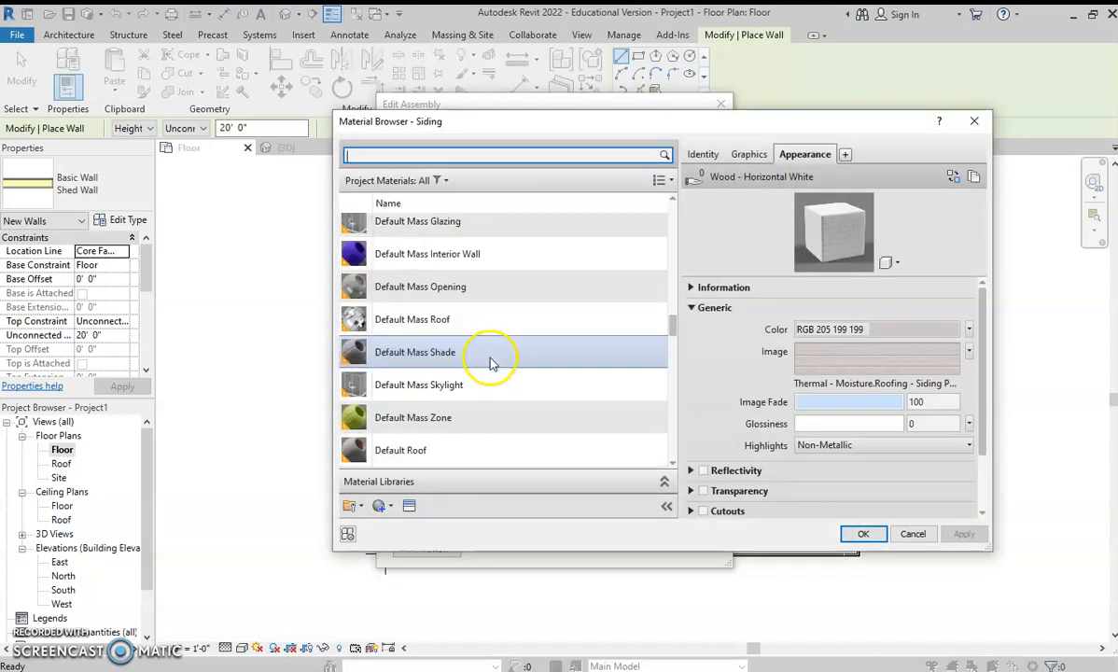
pyautogui.scroll(-4, 493, 380)
pyautogui.click(474, 366)
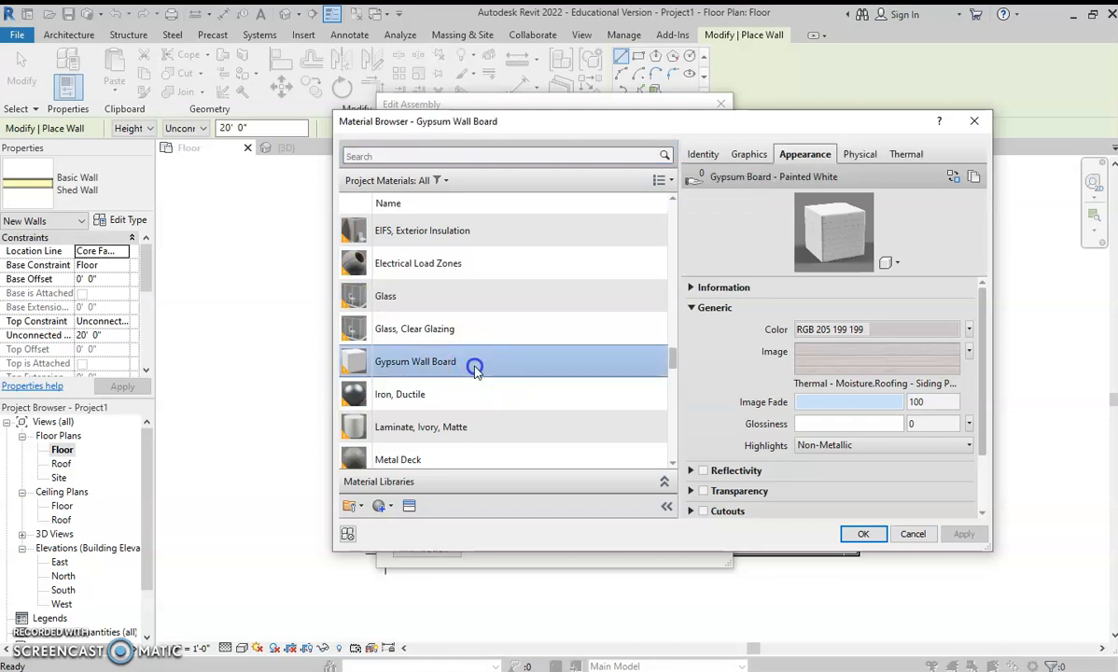
pyautogui.click(863, 534)
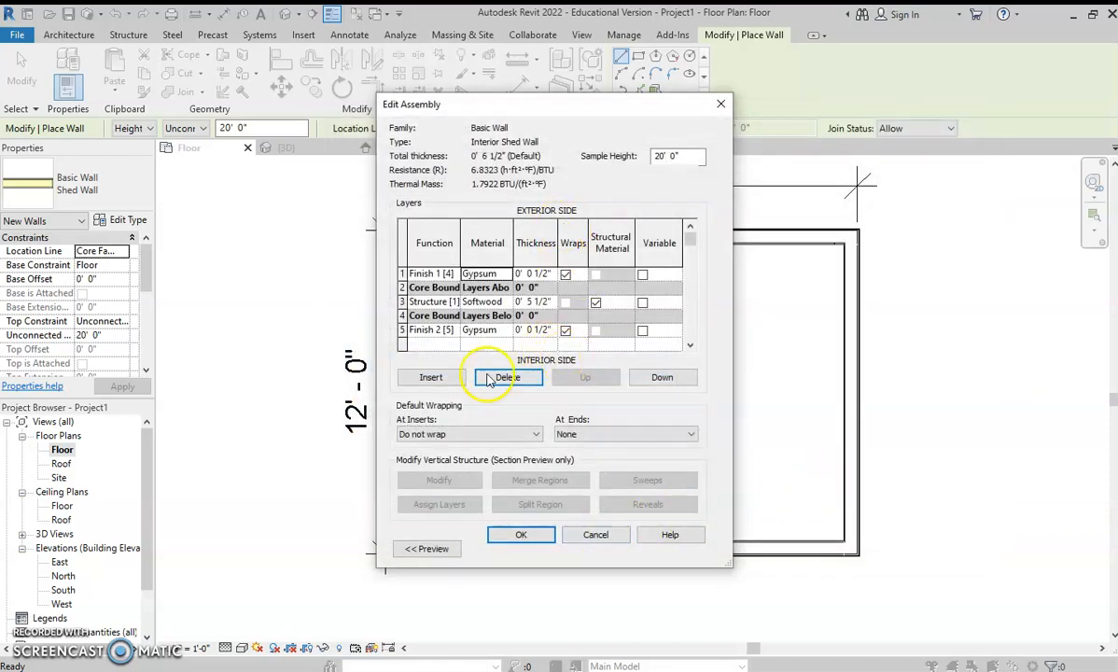
pyautogui.doubleClick(528, 302)
pyautogui.write('5')
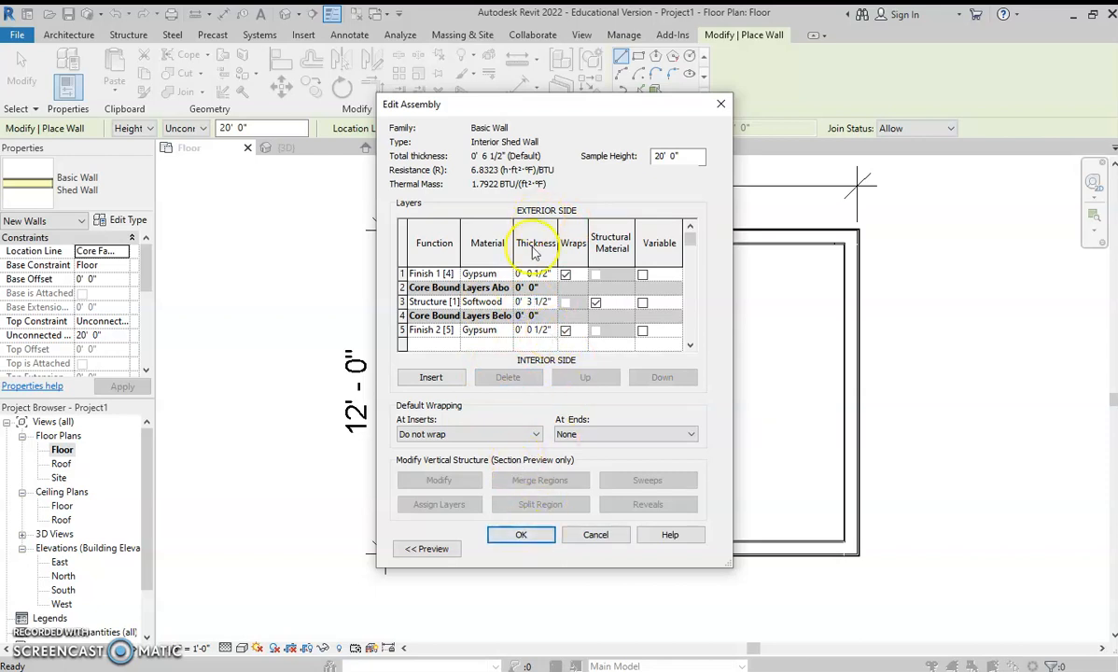
# Accept the Interior Shed Wall type's layer structure and type properties
pyautogui.click(539, 534)
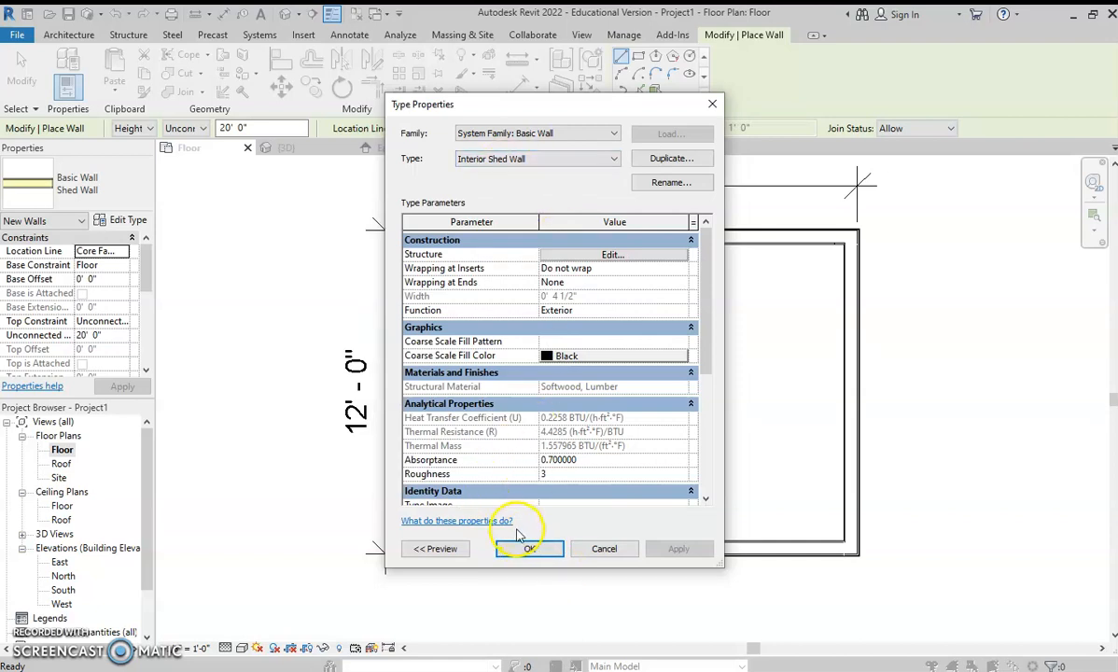
pyautogui.click(518, 542)
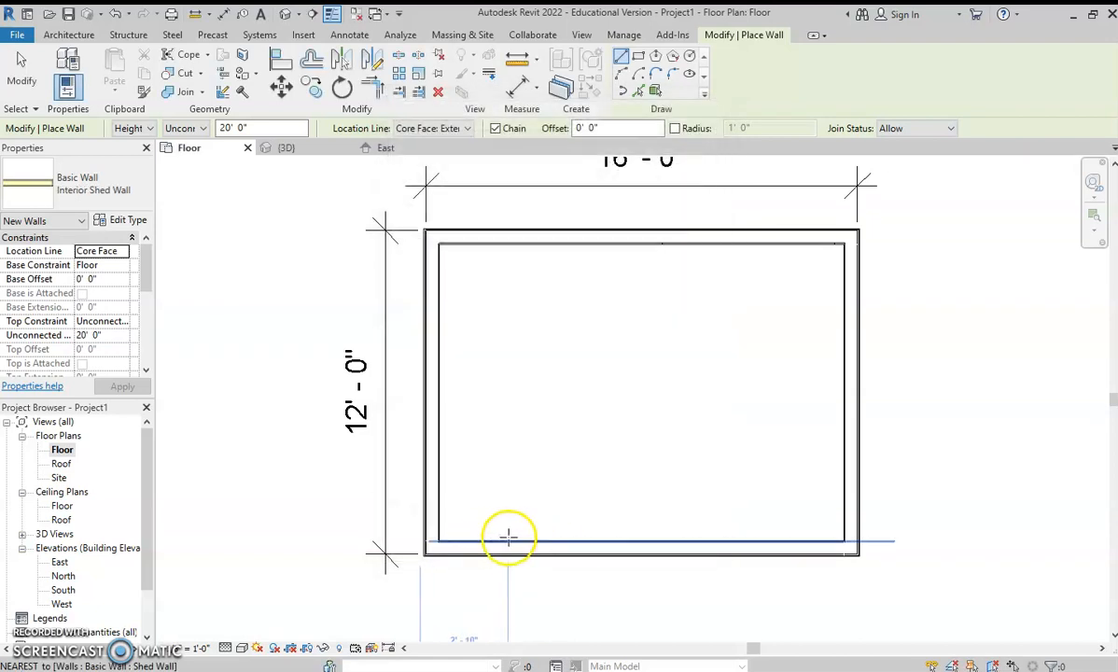
pyautogui.scroll(1, 506, 538)
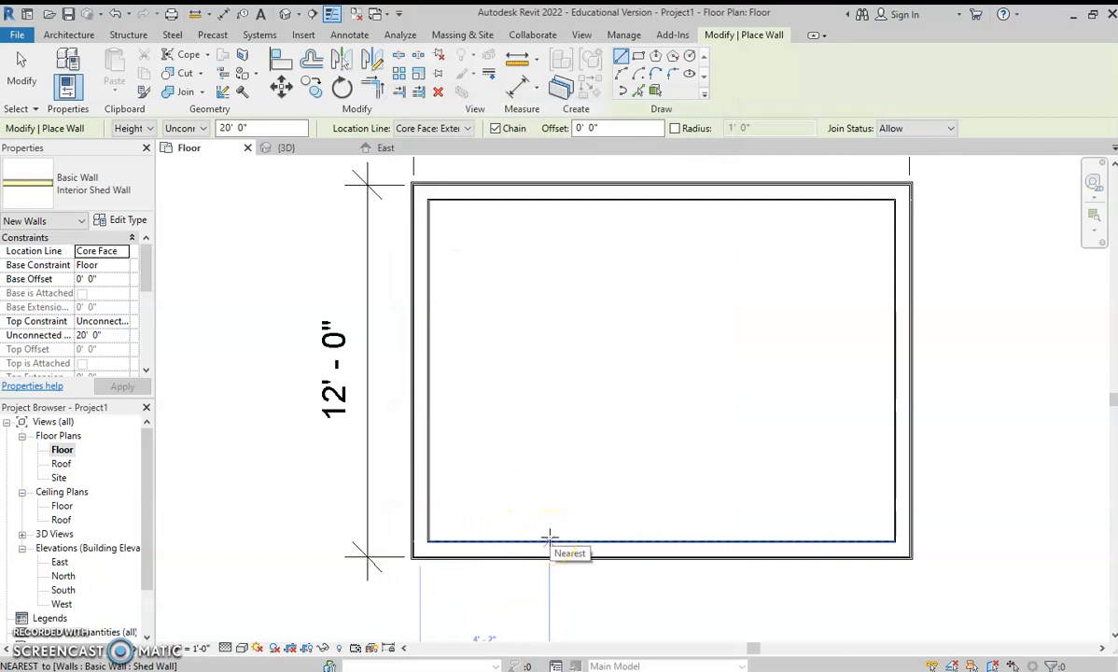
pyautogui.scroll(-1, 549, 538)
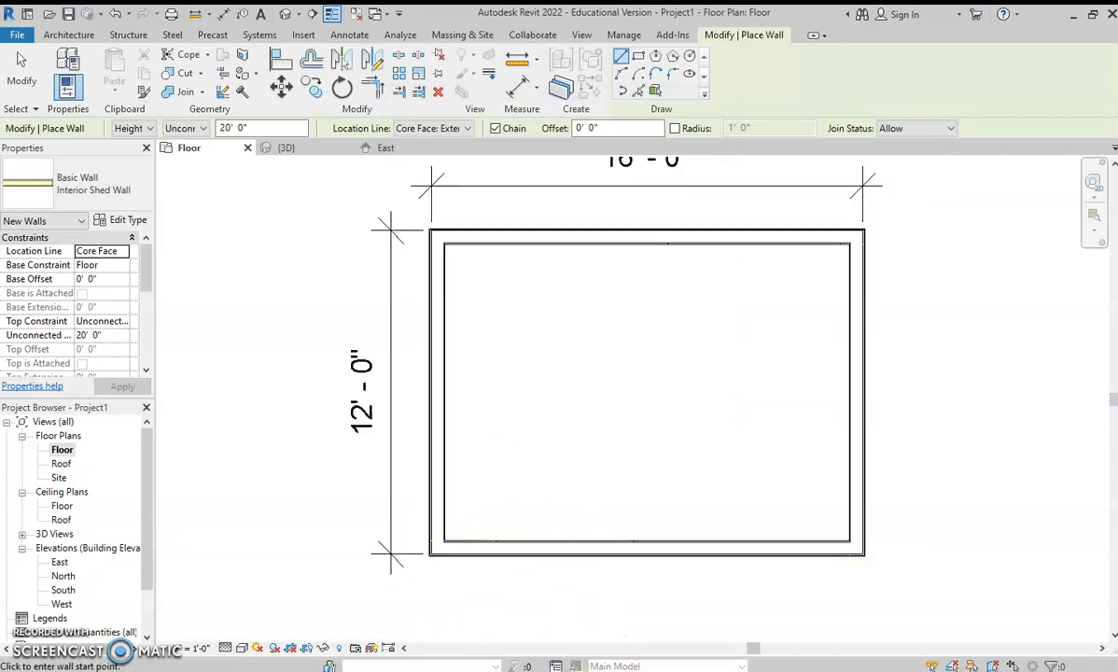
# Check the partition's dimensioned position on the reference floor plan in Chrome and return to Revit
pyautogui.click(909, 606)
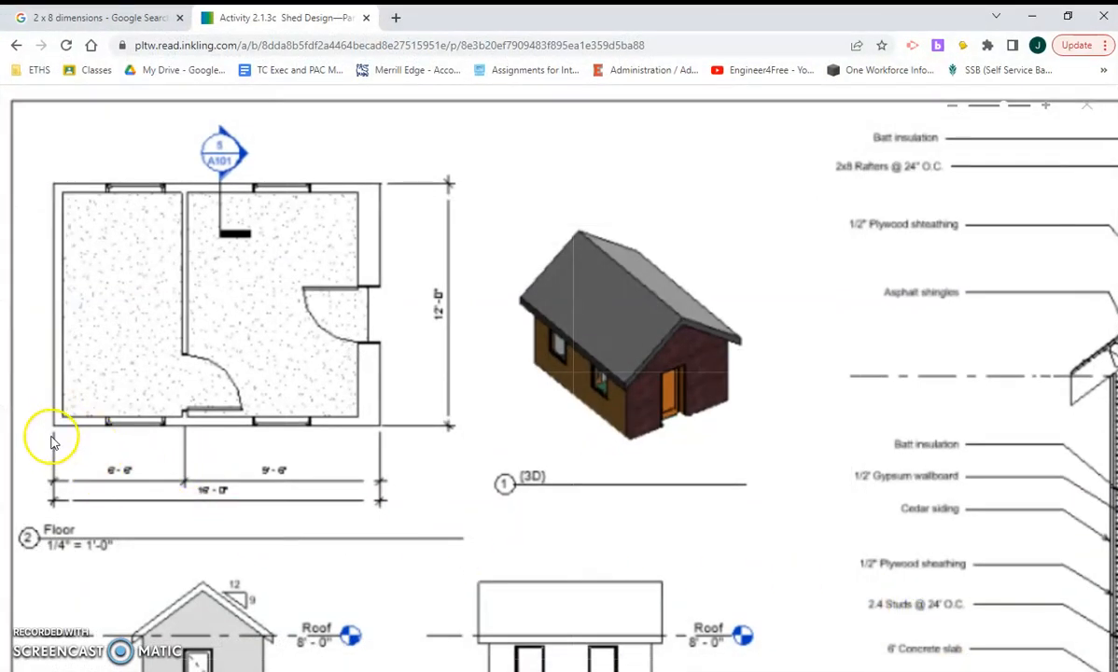
pyautogui.click(1032, 16)
# Draw an Interior Shed Wall across the shed between the south and north walls, about 5' 5 1/4" from the west wall
pyautogui.scroll(5, 444, 544)
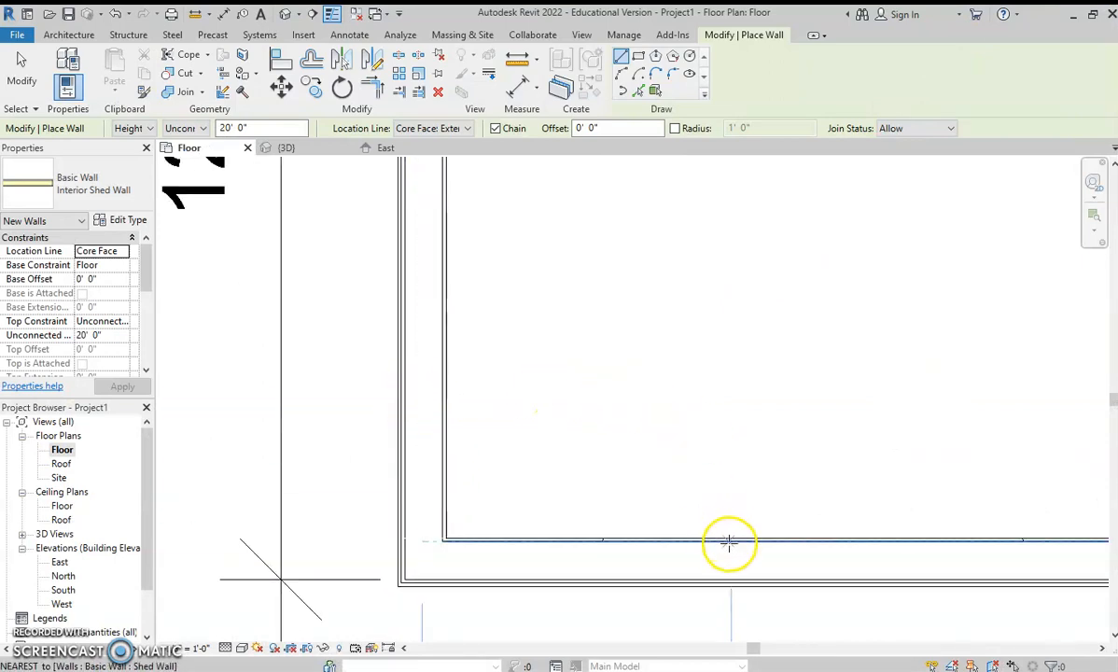
pyautogui.scroll(-2, 726, 540)
pyautogui.moveTo(742, 541); pyautogui.dragTo(718, 533, button='middle')
pyautogui.scroll(-2, 558, 480)
pyautogui.moveTo(644, 502); pyautogui.dragTo(429, 426, button='middle')
pyautogui.scroll(2, 379, 409)
pyautogui.scroll(-1, 379, 409)
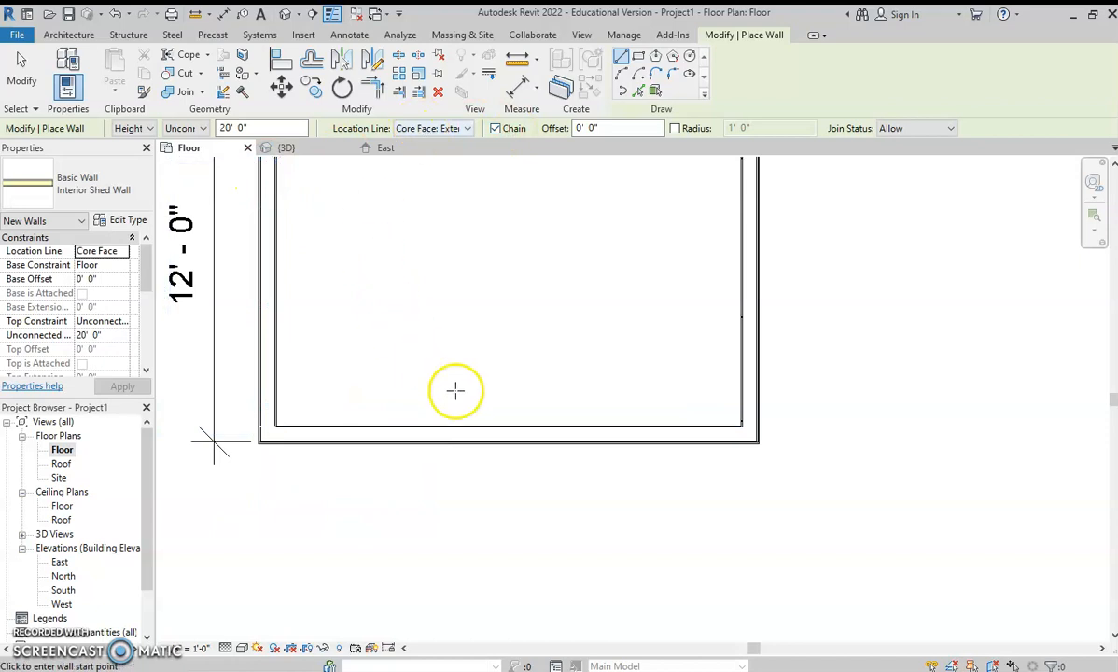
pyautogui.click(425, 425)
pyautogui.scroll(-1, 426, 278)
pyautogui.moveTo(423, 278); pyautogui.dragTo(397, 475, button='middle')
pyautogui.click(388, 331)
pyautogui.press('Escape')
pyautogui.moveTo(383, 483); pyautogui.dragTo(420, 390, button='middle')
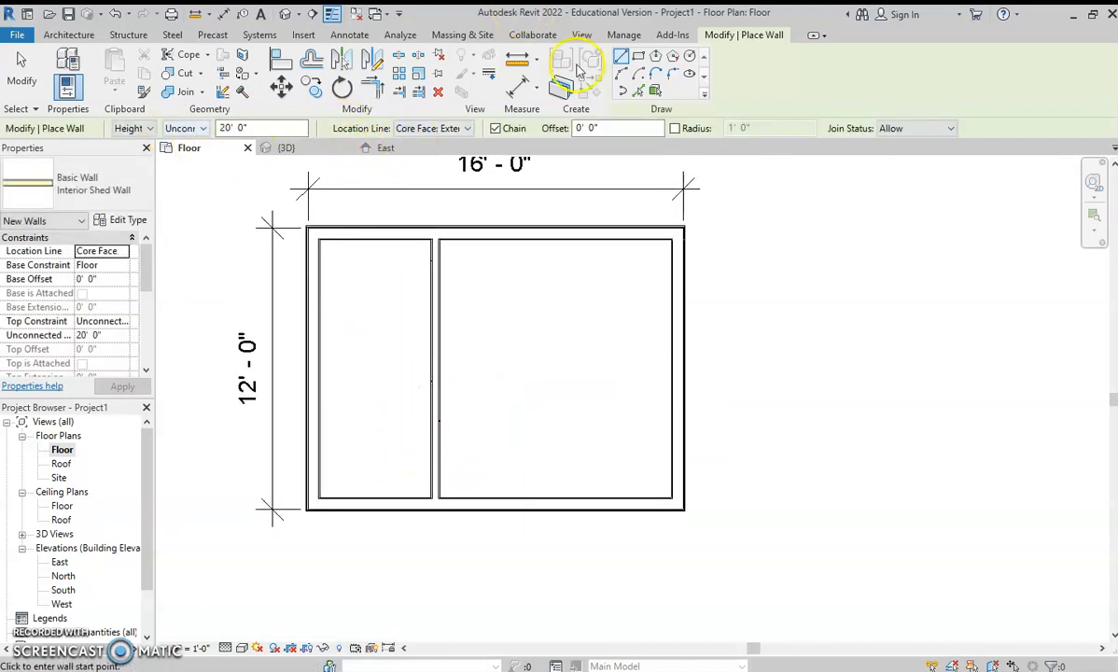
# Add an aligned dimension from the west wall's outer core face to the partition's centre, placed above the plan
pyautogui.click(518, 87)
pyautogui.scroll(3, 262, 237)
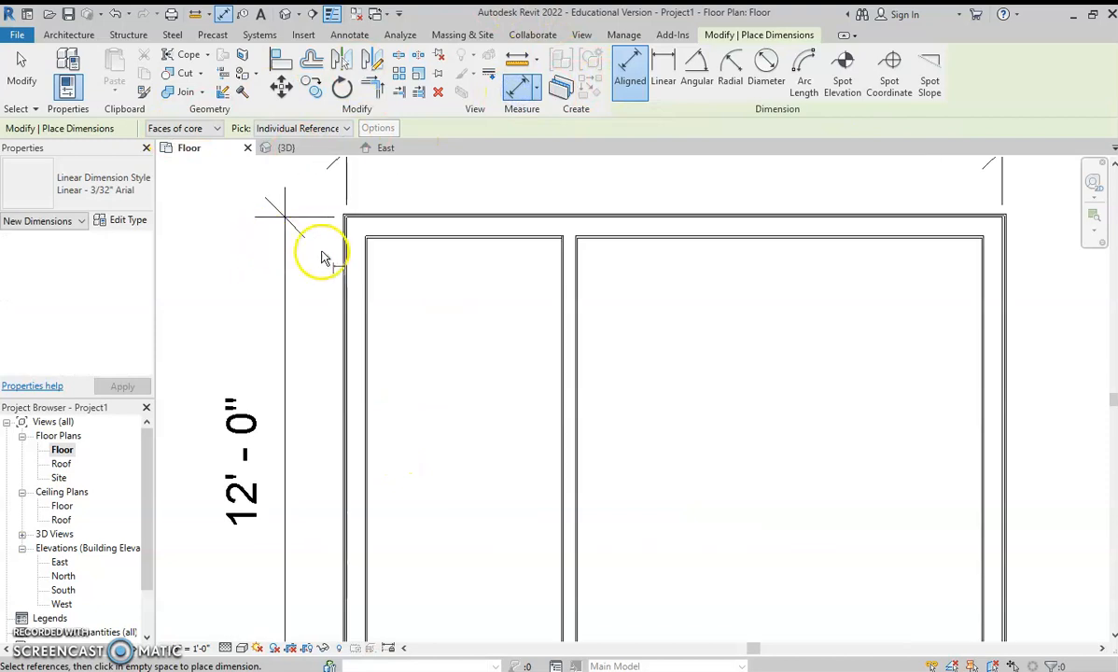
pyautogui.click(344, 281)
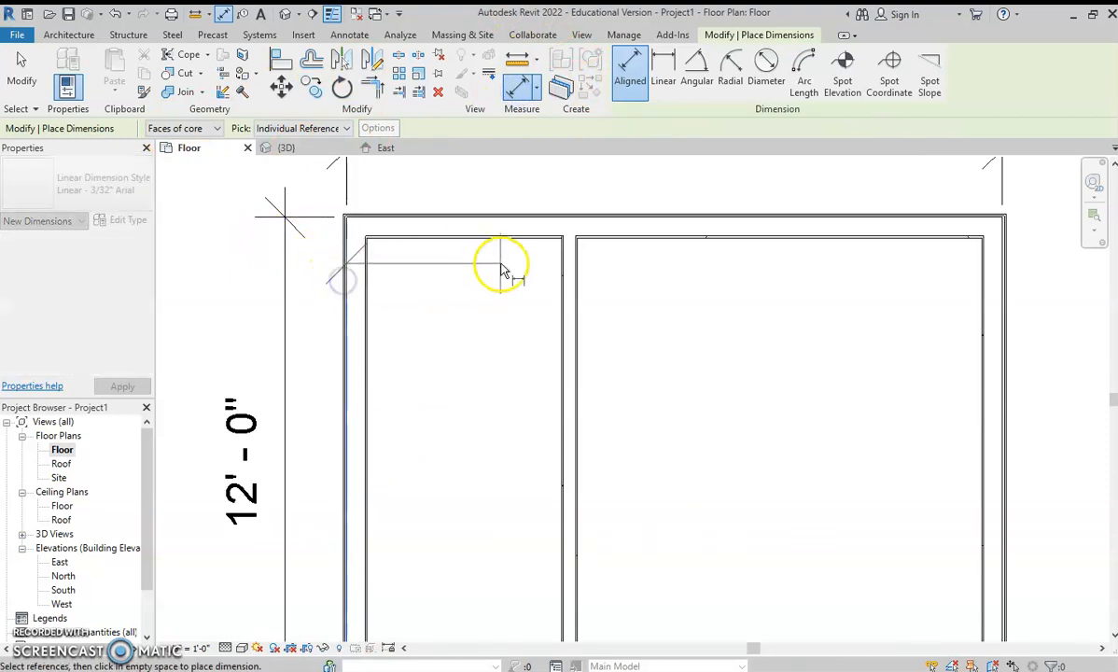
pyautogui.click(570, 288)
pyautogui.moveTo(570, 267); pyautogui.dragTo(534, 411, button='middle')
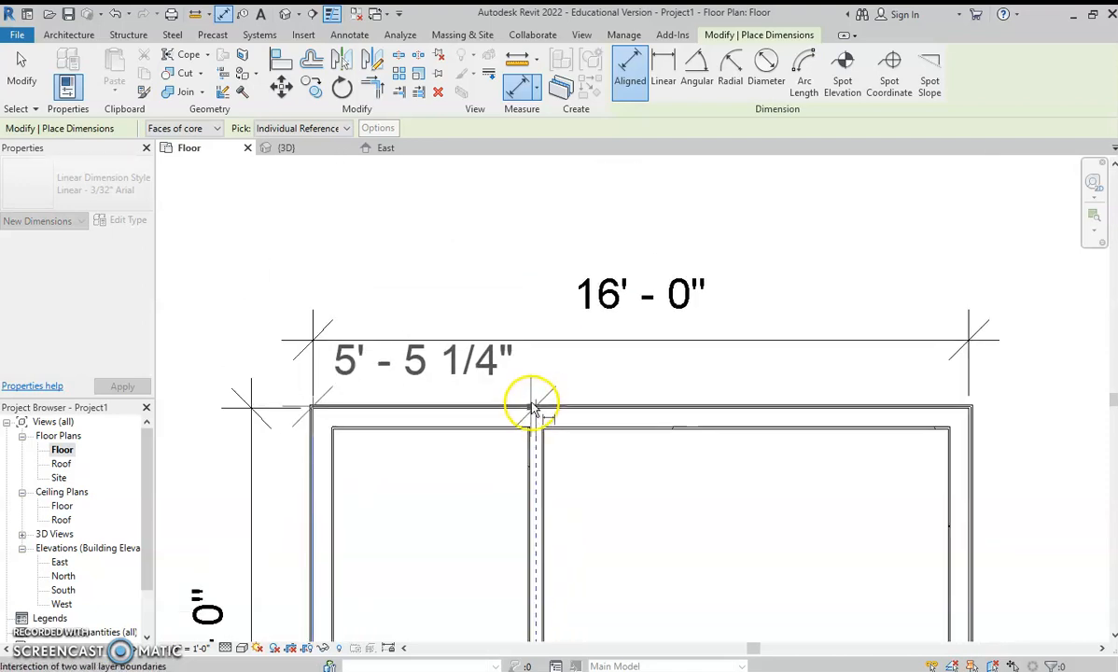
pyautogui.click(539, 357)
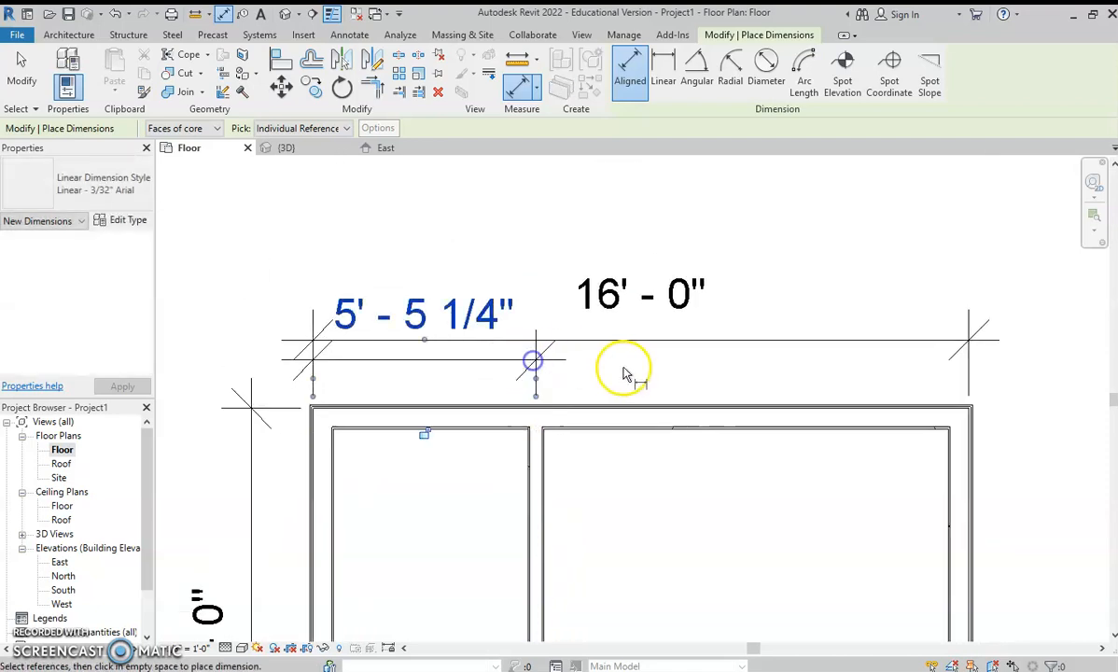
pyautogui.press('Escape')
# Move the overall 16' - 0" dimension line farther from the north wall, above the partition dimension
pyautogui.click(664, 342)
pyautogui.moveTo(662, 341); pyautogui.dragTo(661, 290)
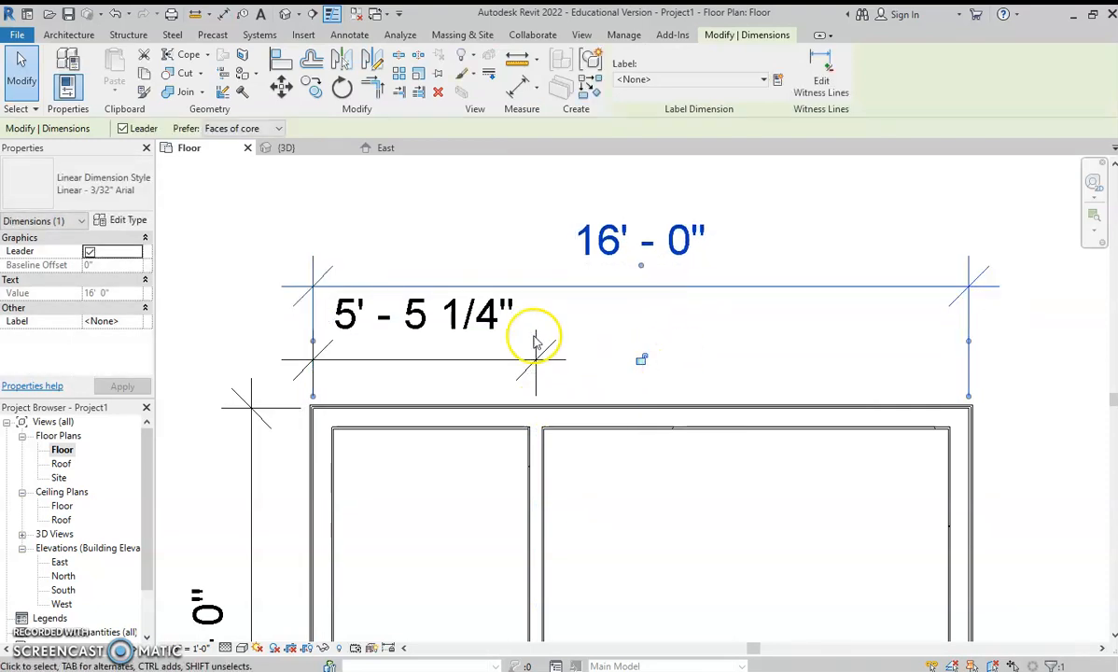
pyautogui.scroll(-1, 578, 341)
pyautogui.click(709, 339)
pyautogui.scroll(-2, 704, 357)
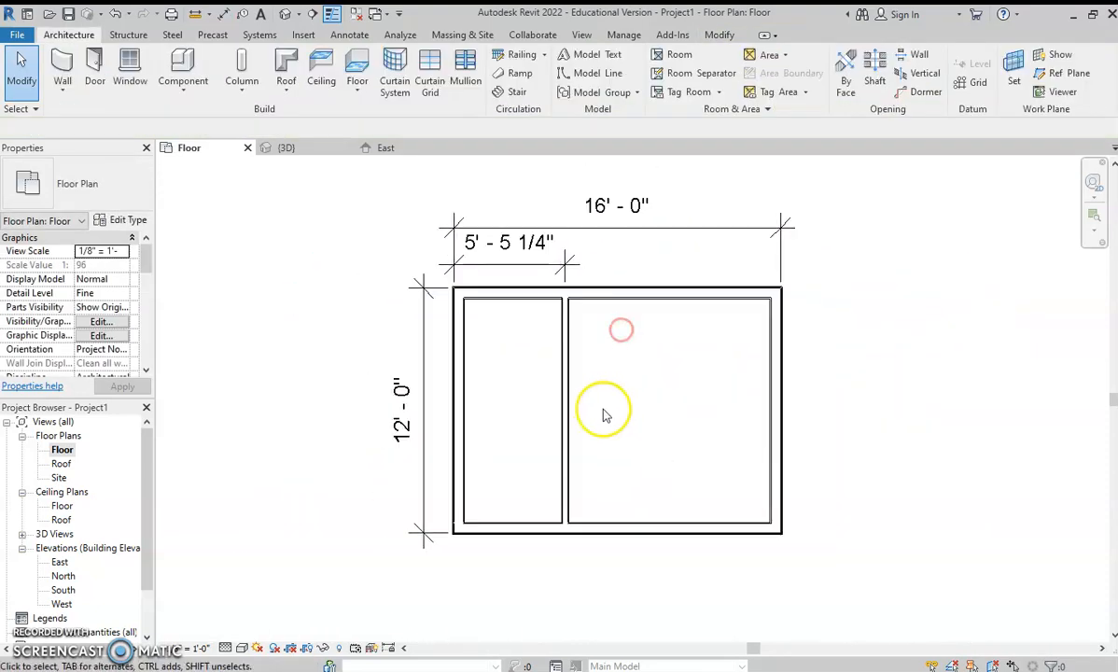
# Set the partition's temporary dimension from the west wall to 6' 6"
pyautogui.click(563, 370)
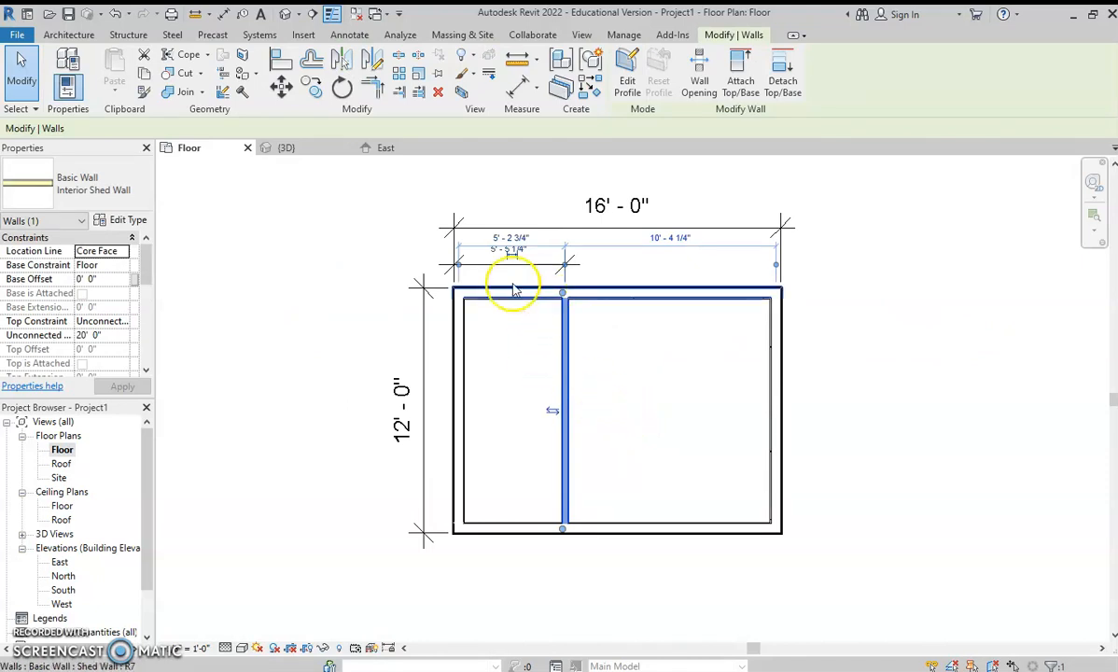
pyautogui.scroll(2, 510, 252)
pyautogui.click(518, 237)
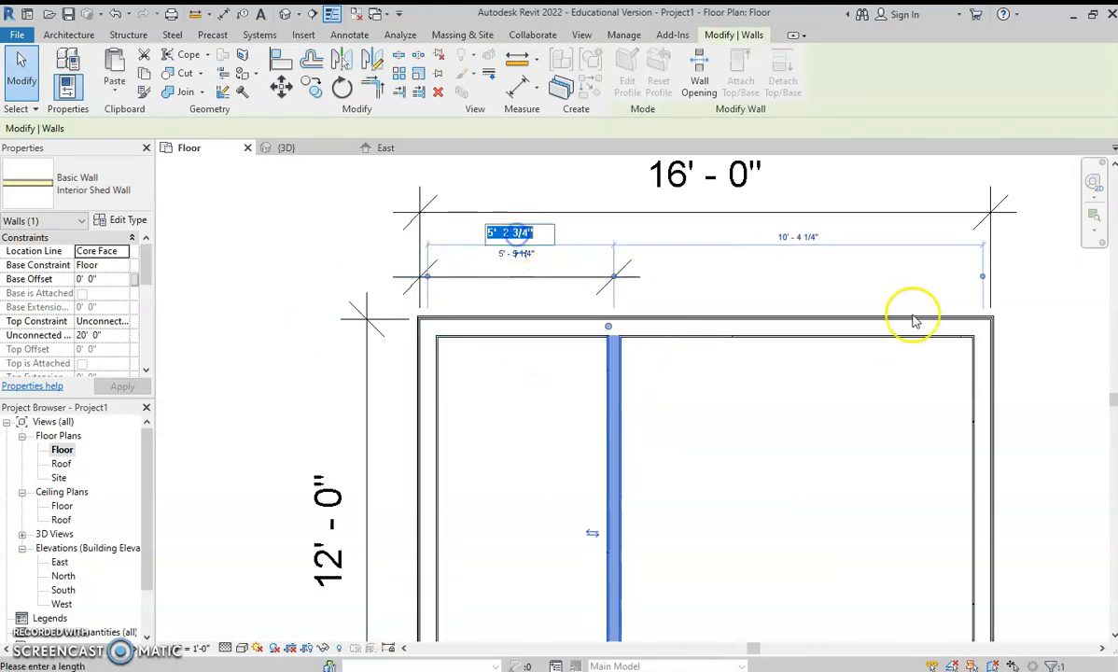
pyautogui.press('Return')
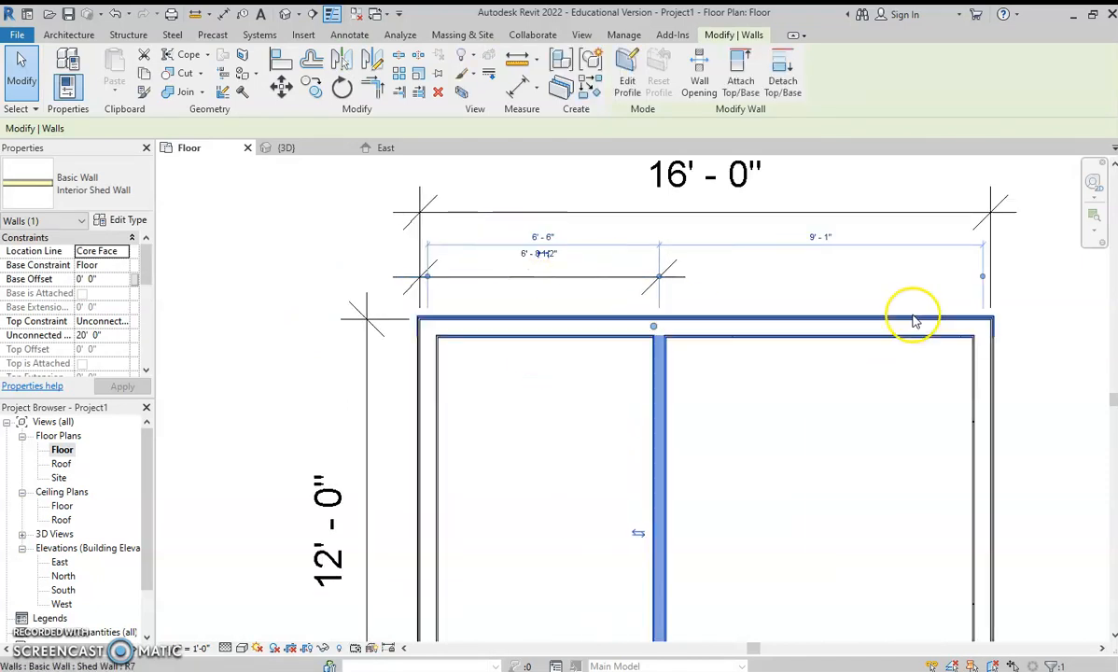
pyautogui.click(230, 329)
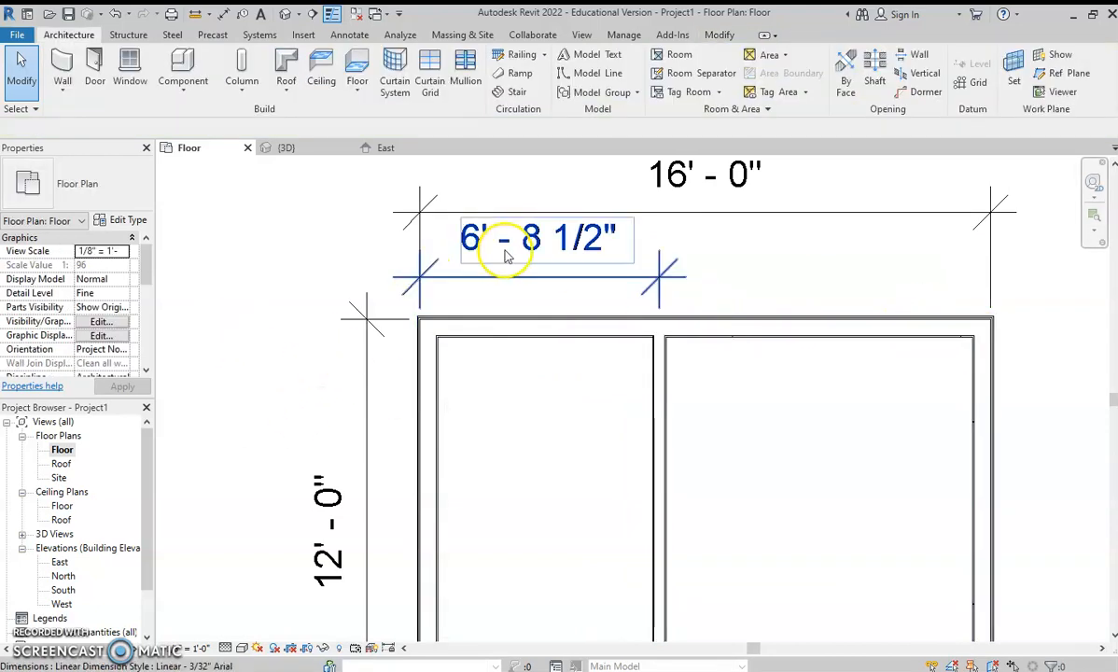
# Set the placed dimension between the west wall's outer core face and the partition to 6' 6"
pyautogui.click(657, 420)
pyautogui.click(525, 268)
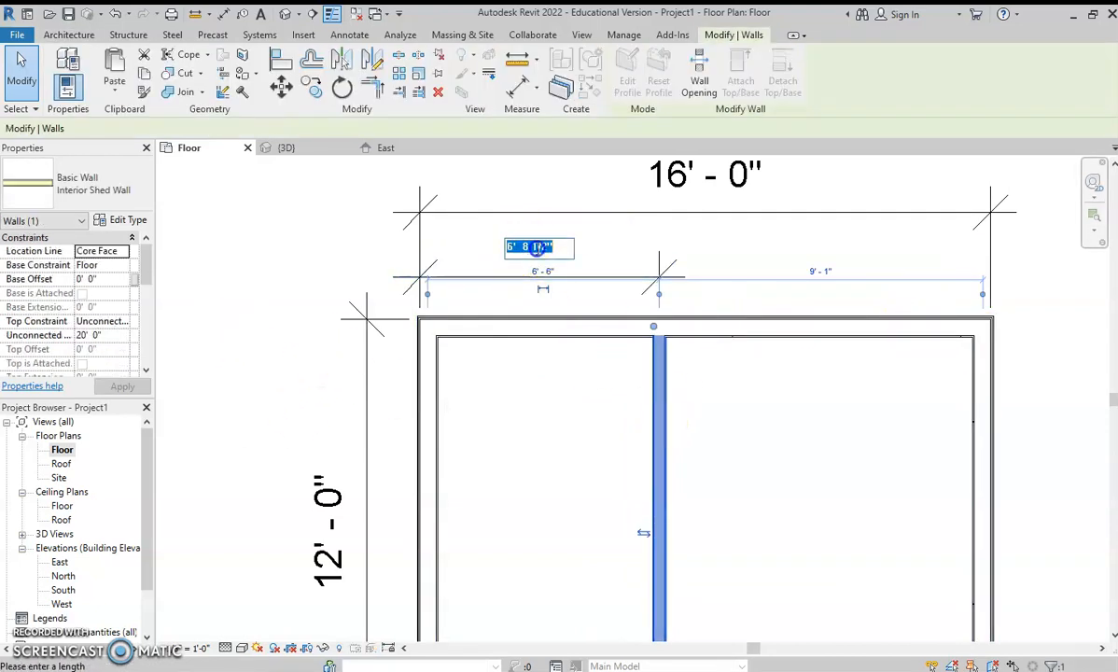
pyautogui.press('Return')
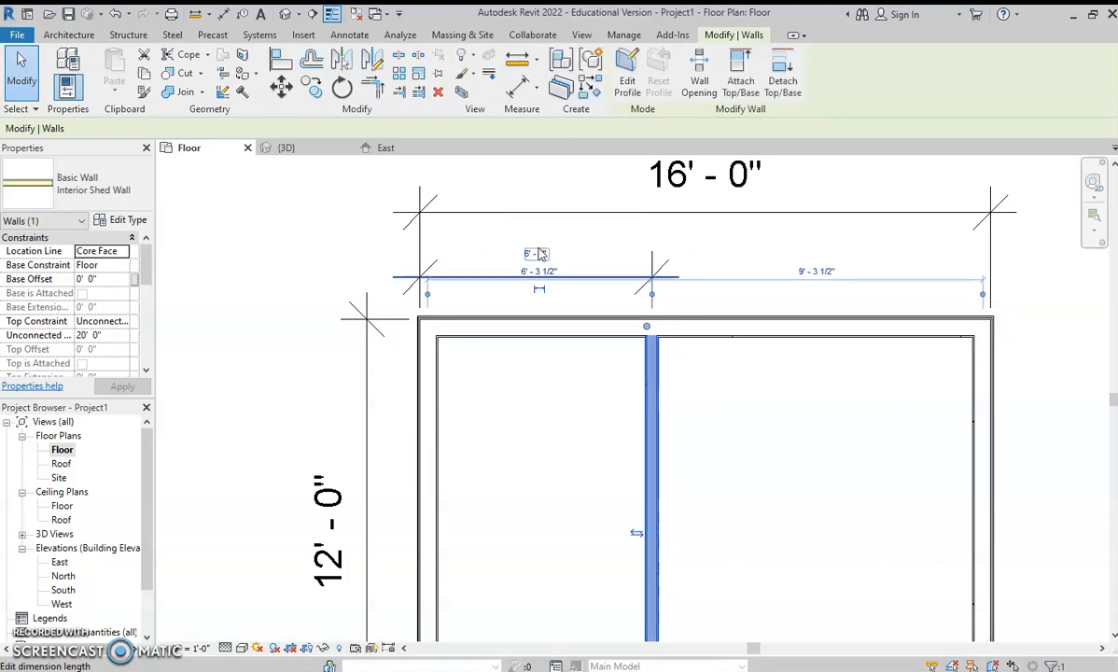
pyautogui.click(222, 208)
pyautogui.scroll(-3, 321, 397)
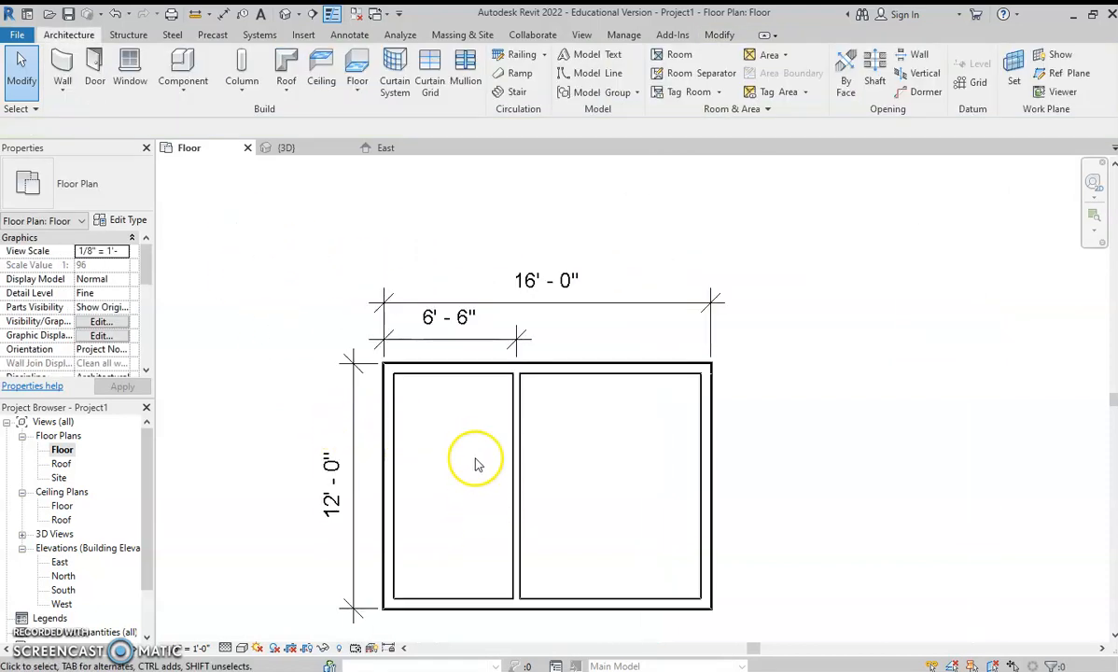
pyautogui.scroll(2, 439, 425)
pyautogui.click(398, 287)
pyautogui.moveTo(393, 320); pyautogui.dragTo(365, 391, button='middle')
pyautogui.scroll(2, 382, 450)
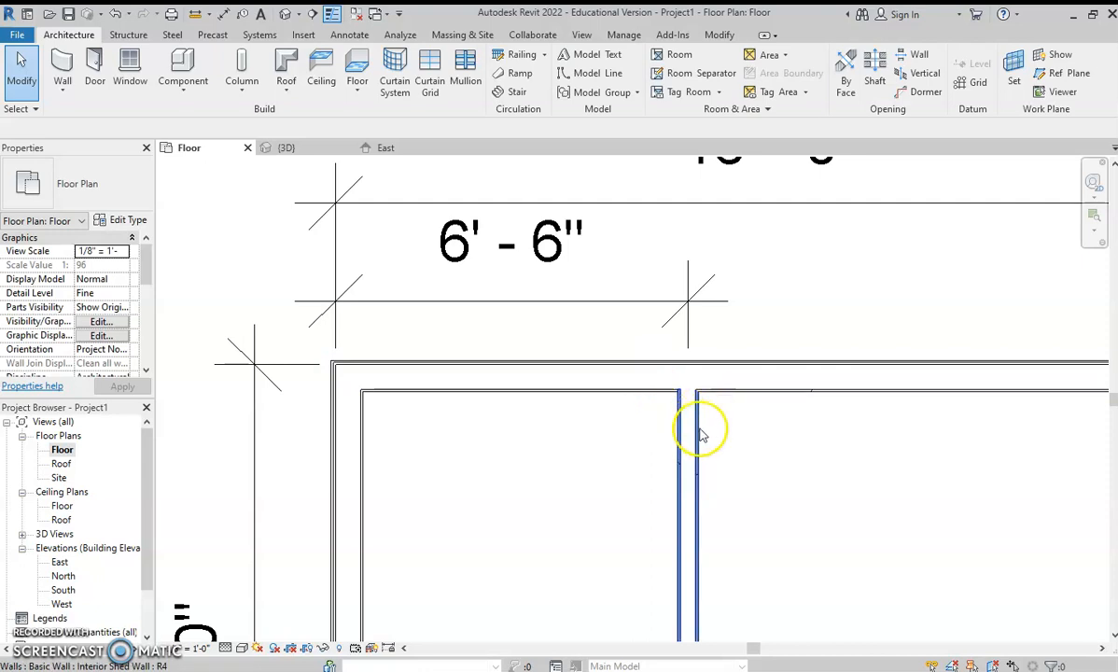
# Examine the reference drawing's wall section in Chrome for the concrete slab specification and return to Revit
pyautogui.scroll(-5, 687, 458)
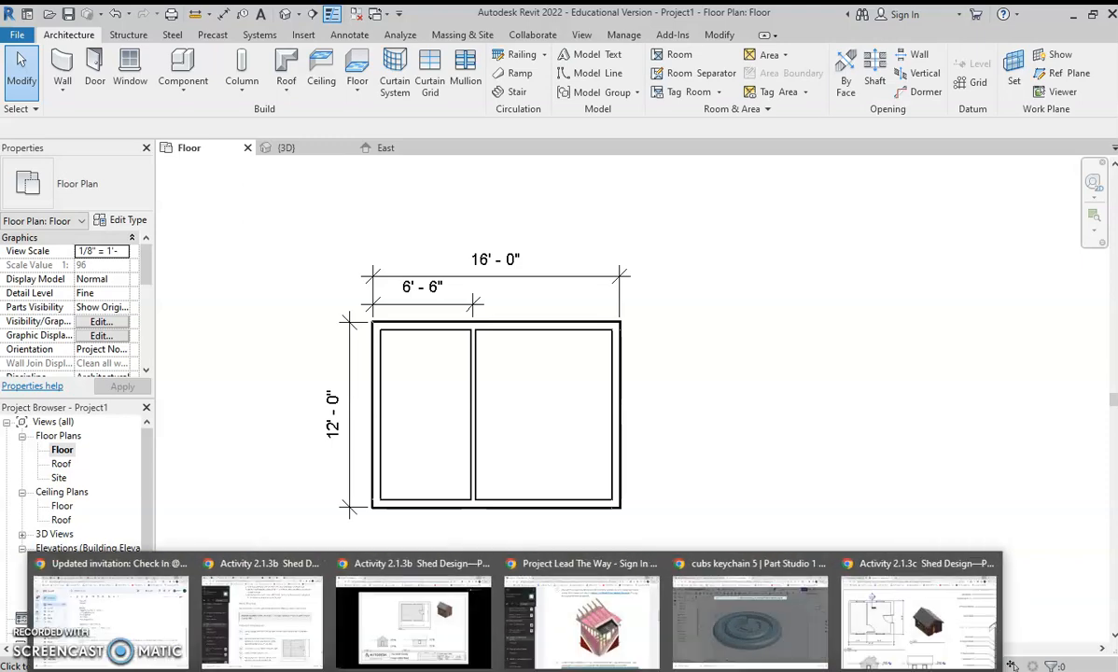
pyautogui.click(913, 595)
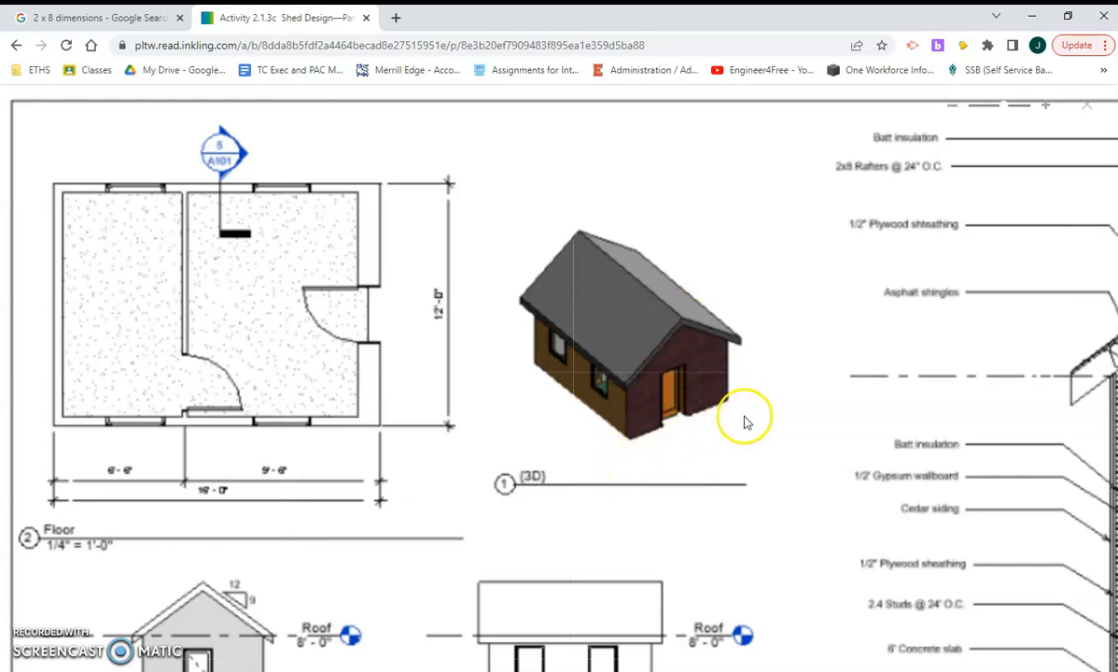
pyautogui.moveTo(785, 483)
pyautogui.mouseDown()
pyautogui.moveTo(604, 450)
pyautogui.moveTo(350, 437)
pyautogui.mouseUp()
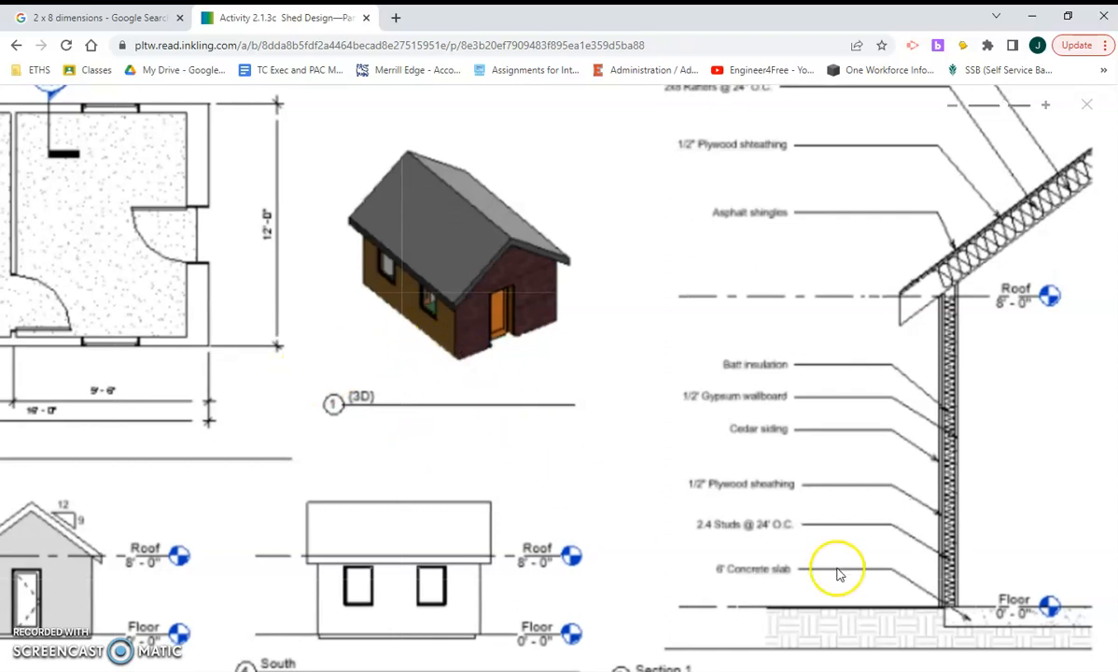
pyautogui.moveTo(837, 569); pyautogui.dragTo(740, 526)
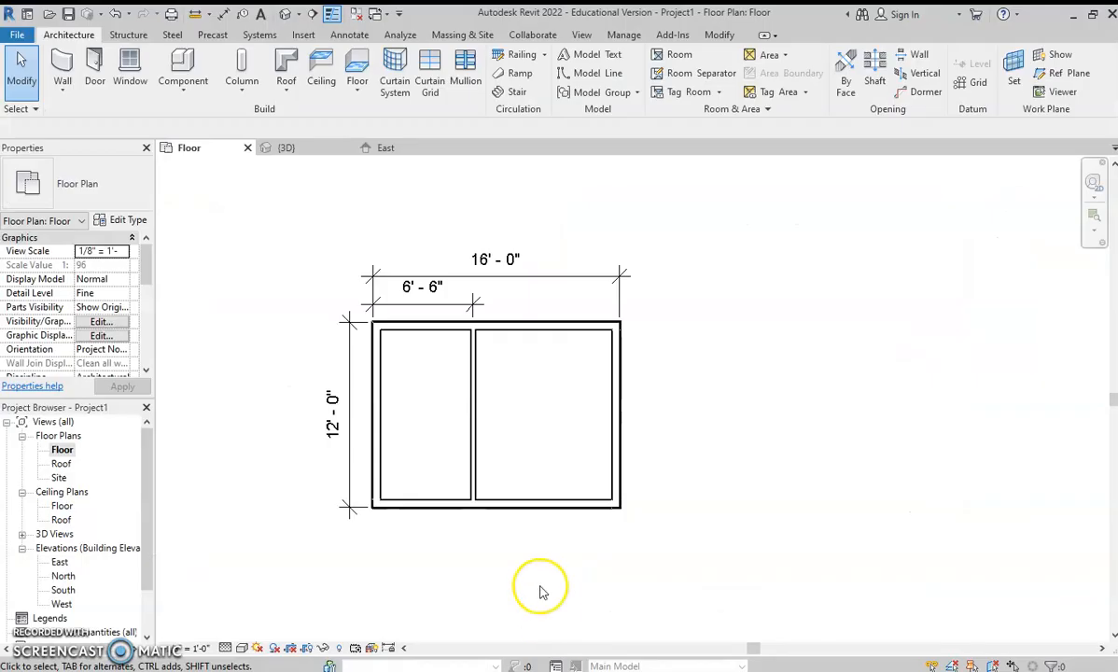
# Start a new floor and duplicate the Generic - 12" type as "Shed Concrete Slab"
pyautogui.scroll(2, 505, 470)
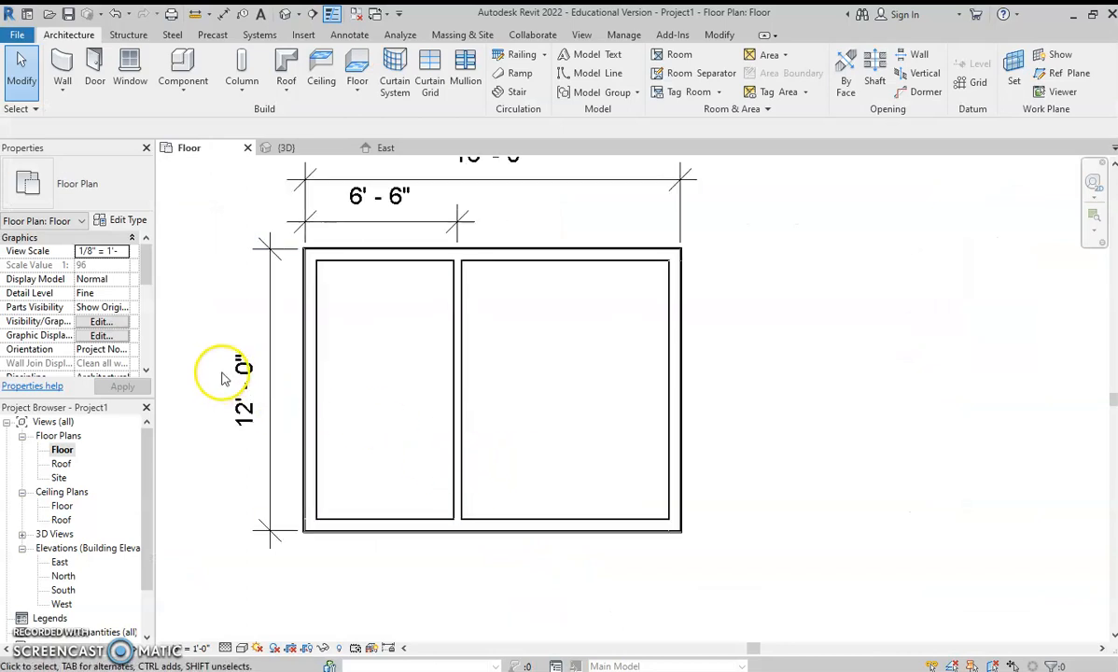
pyautogui.scroll(2, 221, 372)
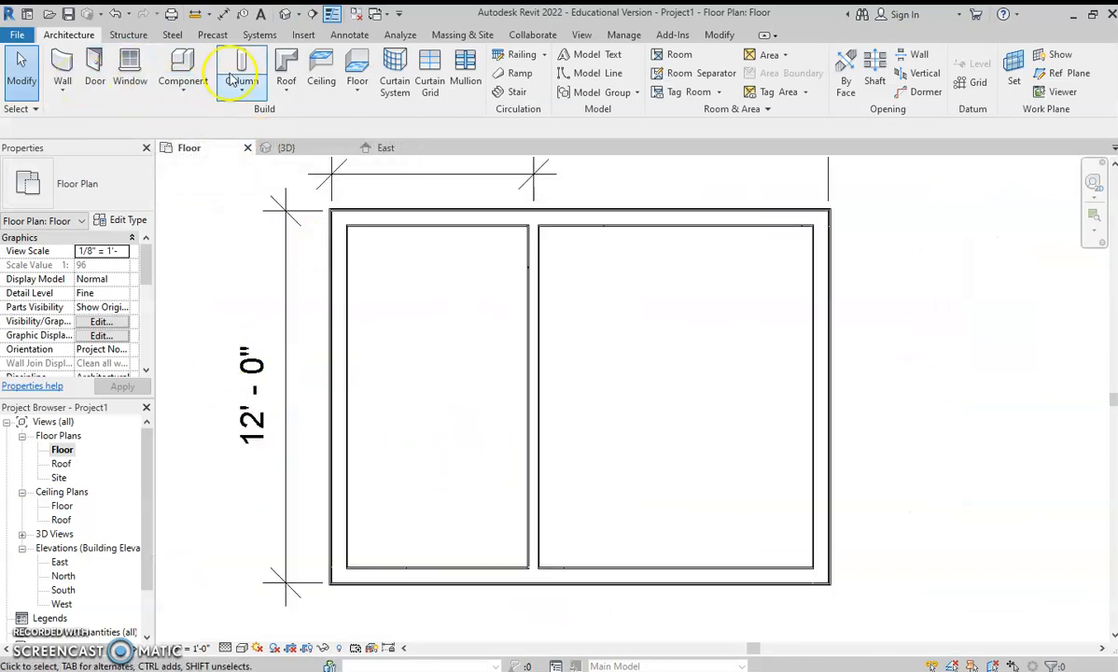
pyautogui.click(358, 66)
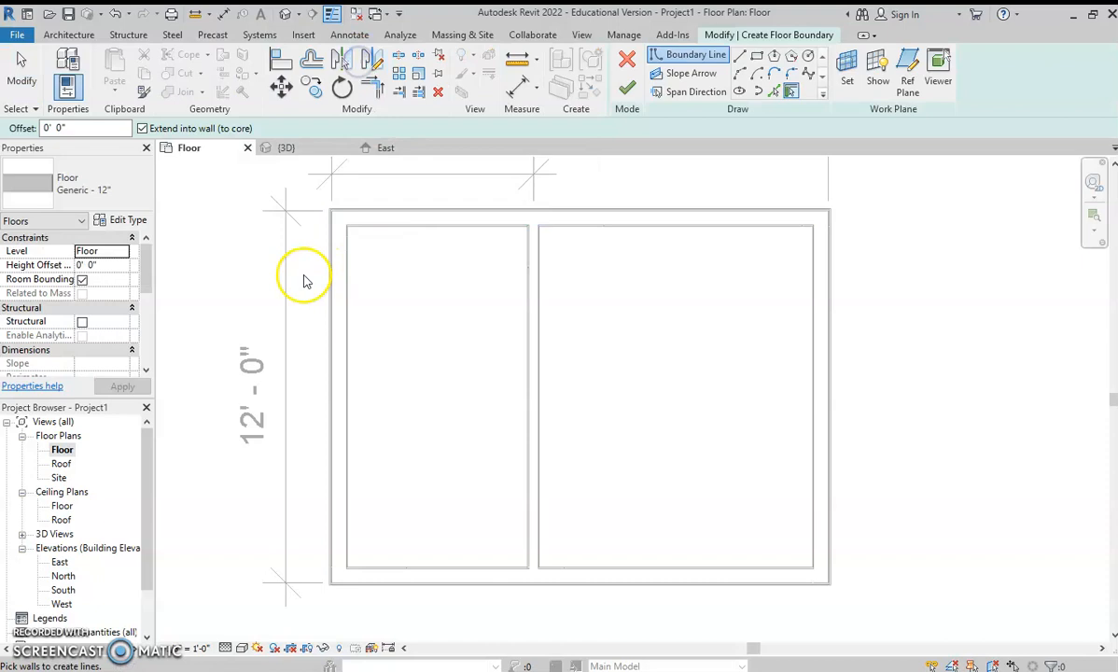
pyautogui.click(126, 220)
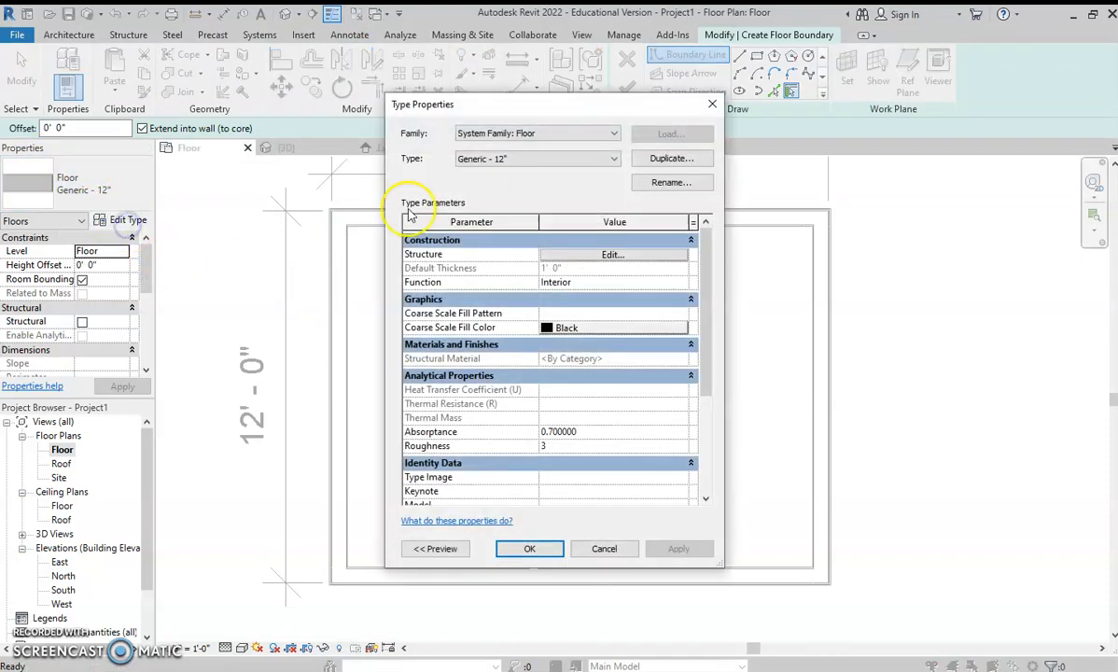
pyautogui.click(657, 160)
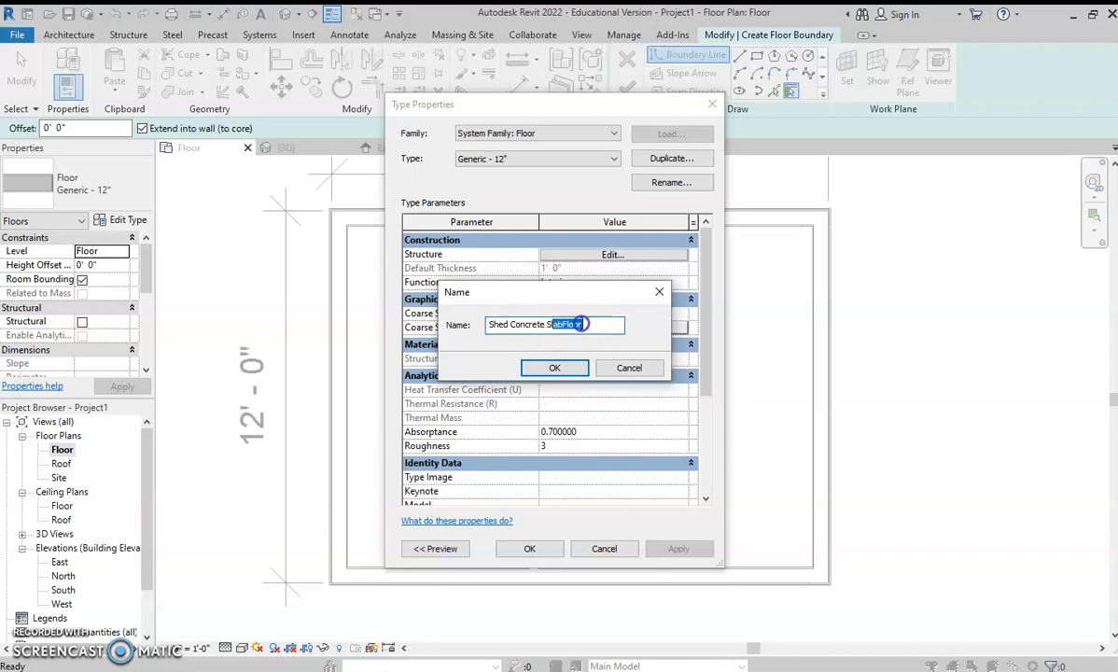
pyautogui.click(555, 371)
# Set the slab's structure layer to Concrete, Cast-in-Place gray with a thickness of 6"
pyautogui.click(595, 260)
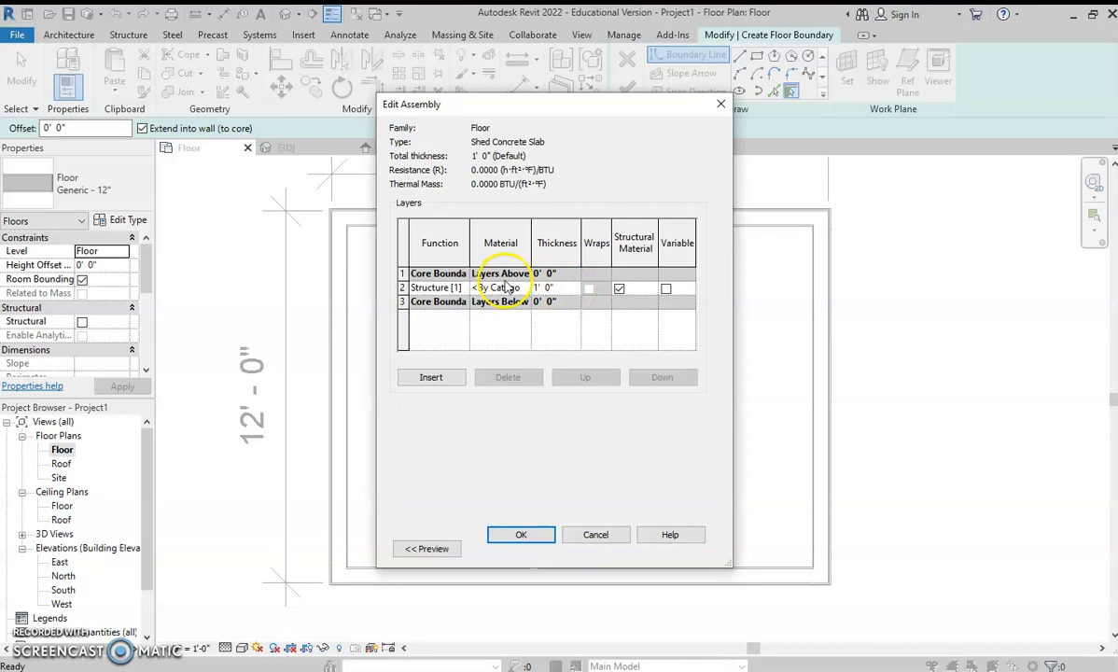
pyautogui.click(528, 288)
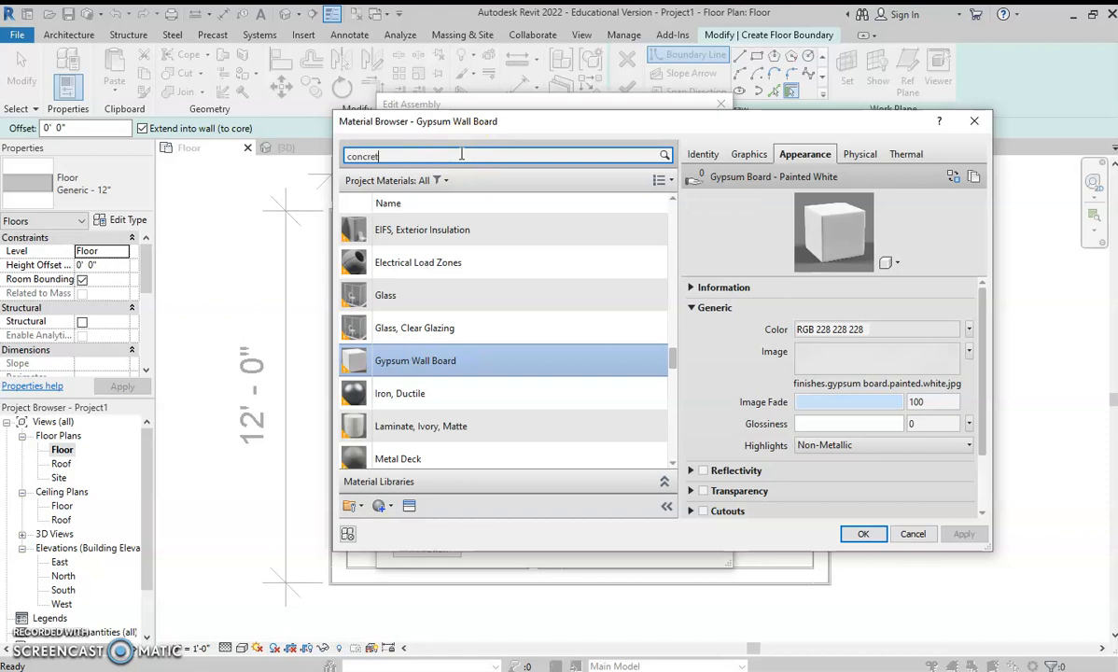
pyautogui.press('Return')
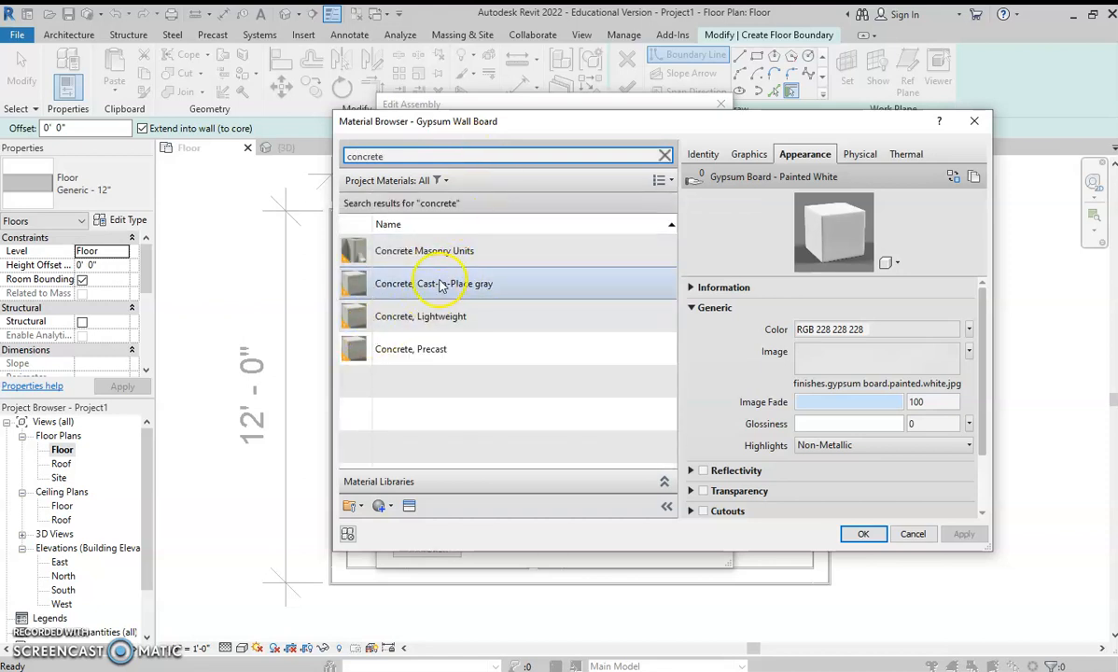
pyautogui.click(523, 292)
pyautogui.click(863, 533)
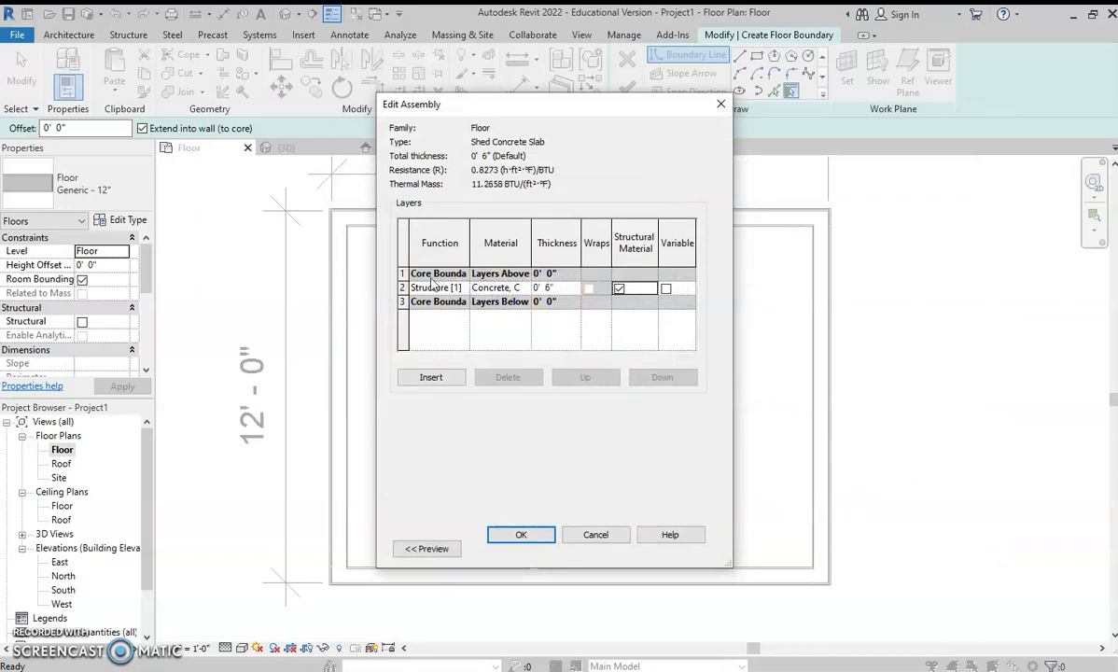
# Accept the Shed Concrete Slab type settings and pick the four exterior walls as the floor's boundary lines
pyautogui.click(536, 538)
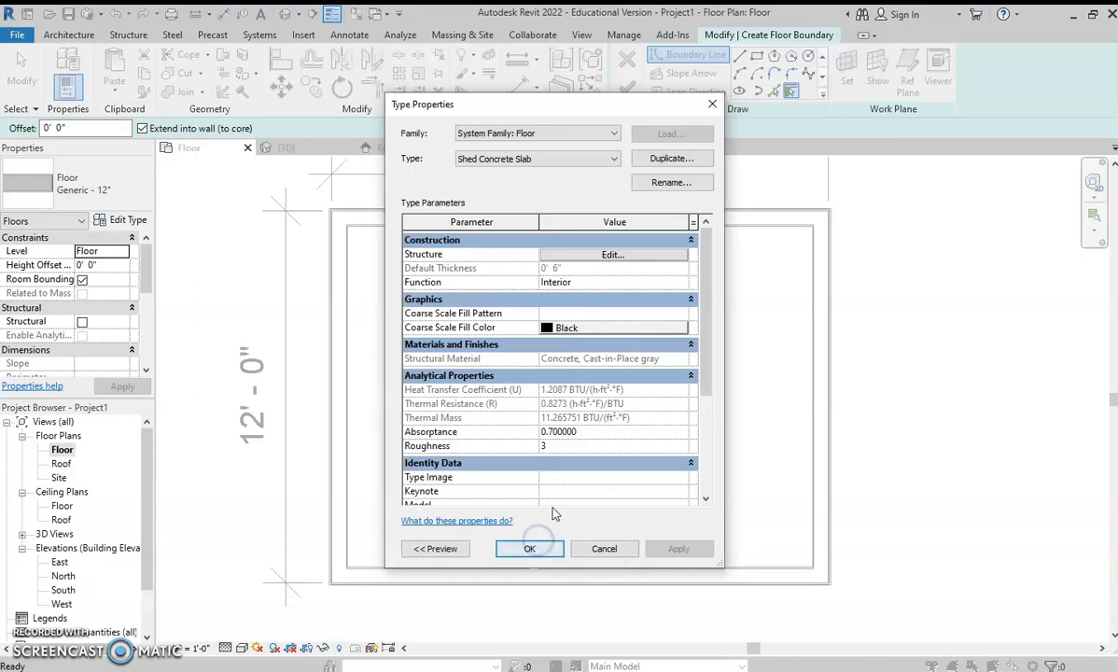
pyautogui.click(525, 548)
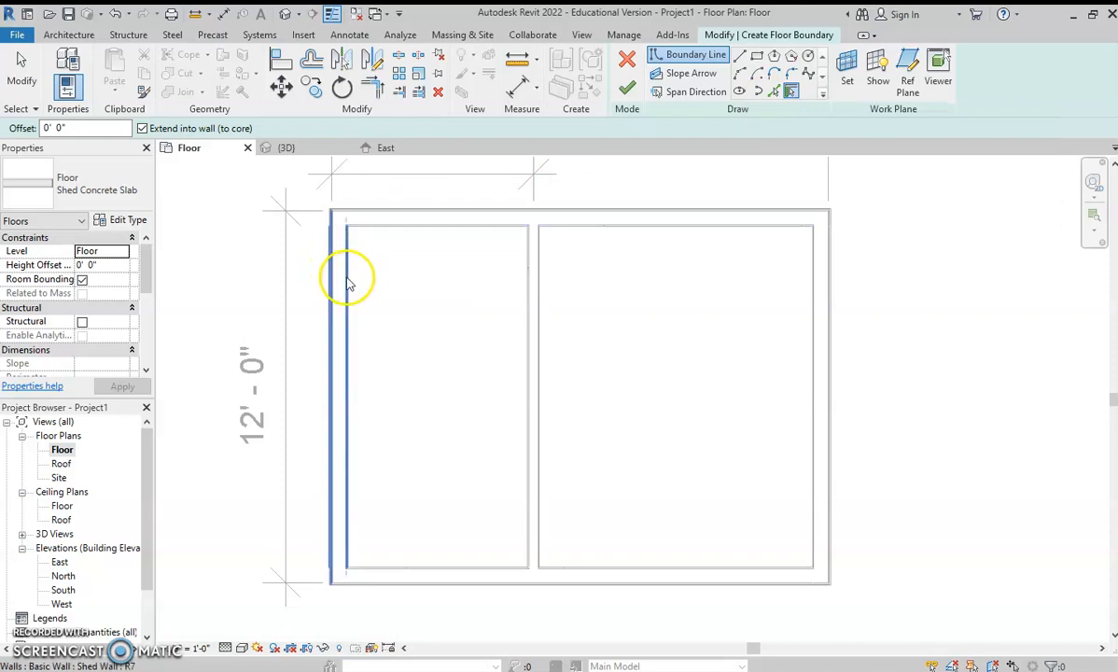
pyautogui.scroll(4, 350, 280)
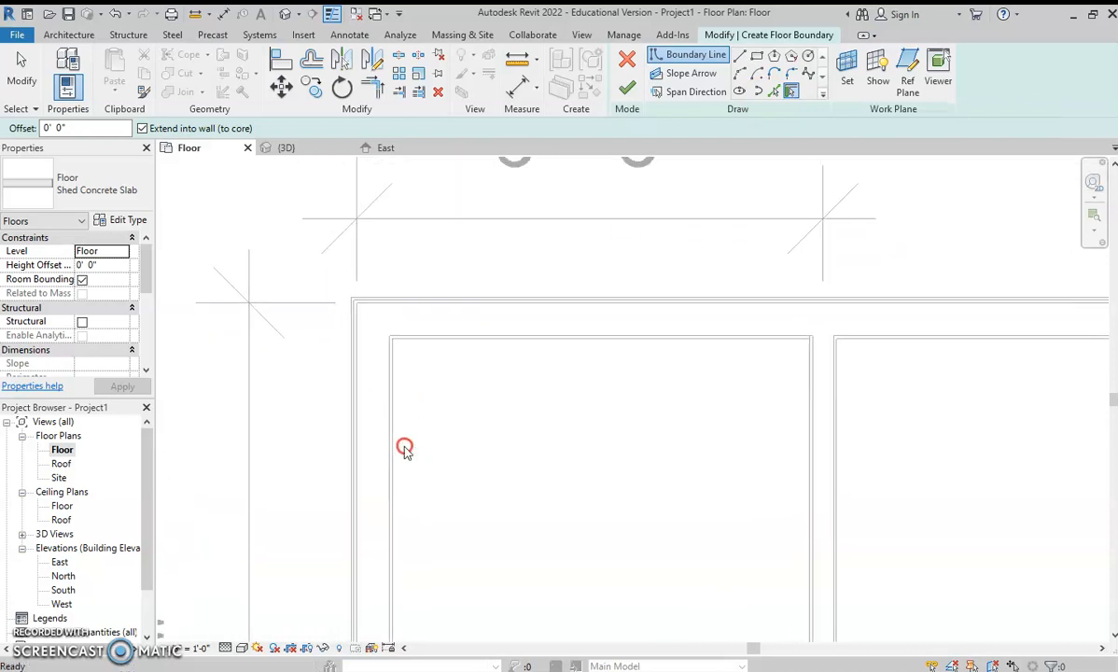
pyautogui.click(360, 413)
pyautogui.click(432, 307)
pyautogui.scroll(-2, 566, 396)
pyautogui.moveTo(706, 419); pyautogui.dragTo(226, 404, button='middle')
pyautogui.click(731, 403)
pyautogui.scroll(-2, 691, 516)
pyautogui.moveTo(691, 516); pyautogui.dragTo(734, 362, button='middle')
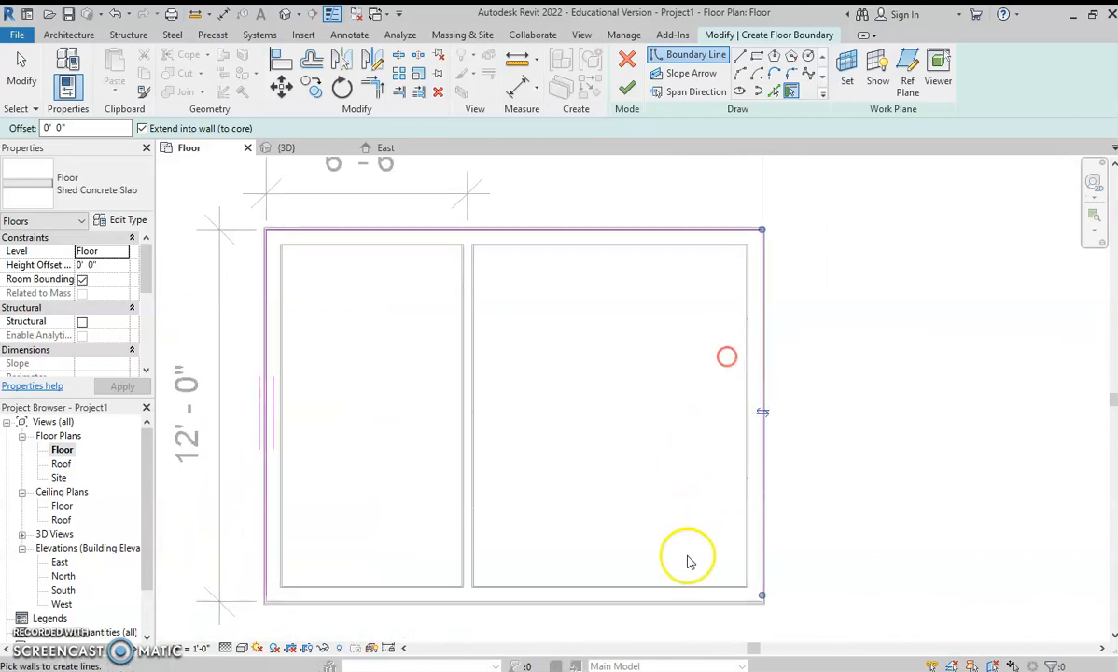
pyautogui.click(670, 608)
pyautogui.scroll(-3, 581, 613)
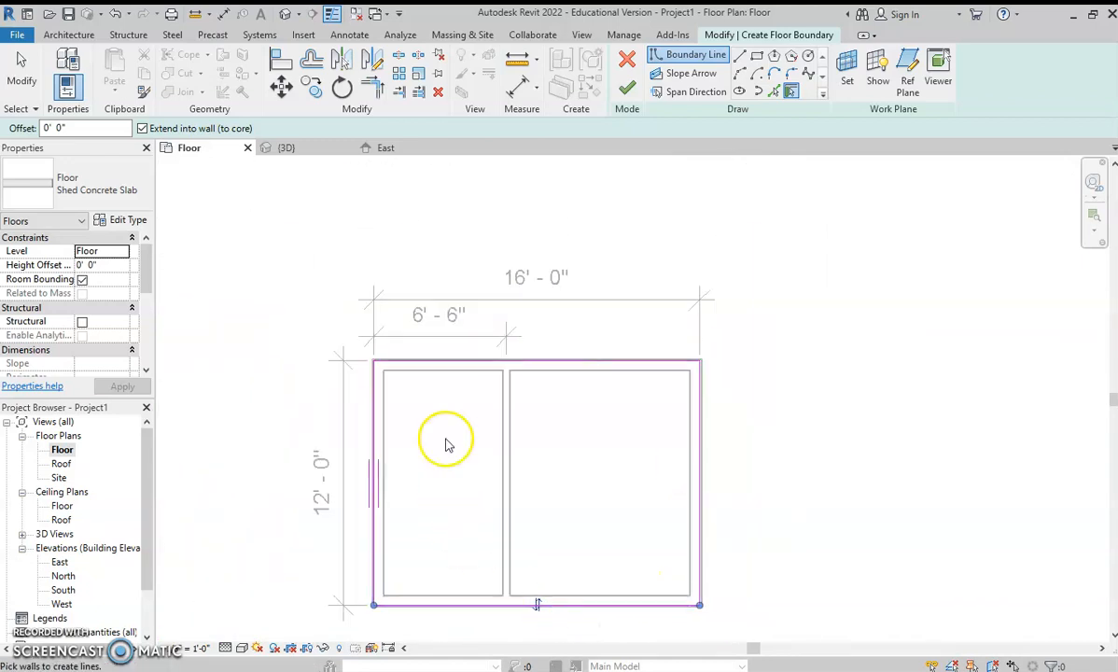
# Check the slab boundary along the exterior walls and finish the floor sketch
pyautogui.scroll(1, 526, 380)
pyautogui.scroll(4, 434, 369)
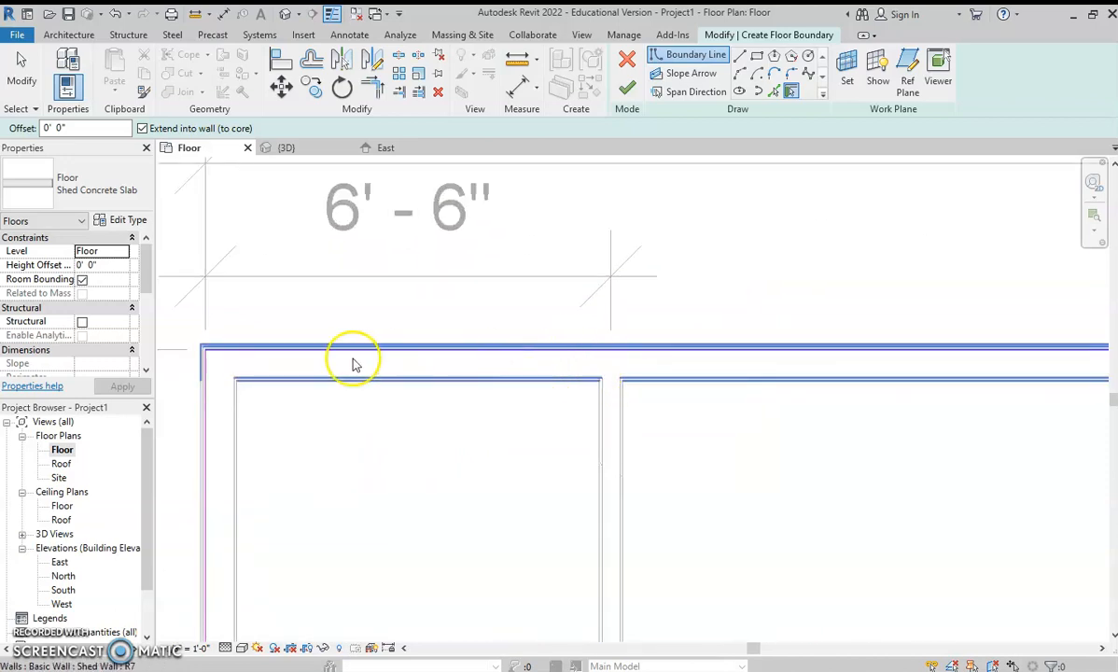
pyautogui.scroll(-2, 878, 372)
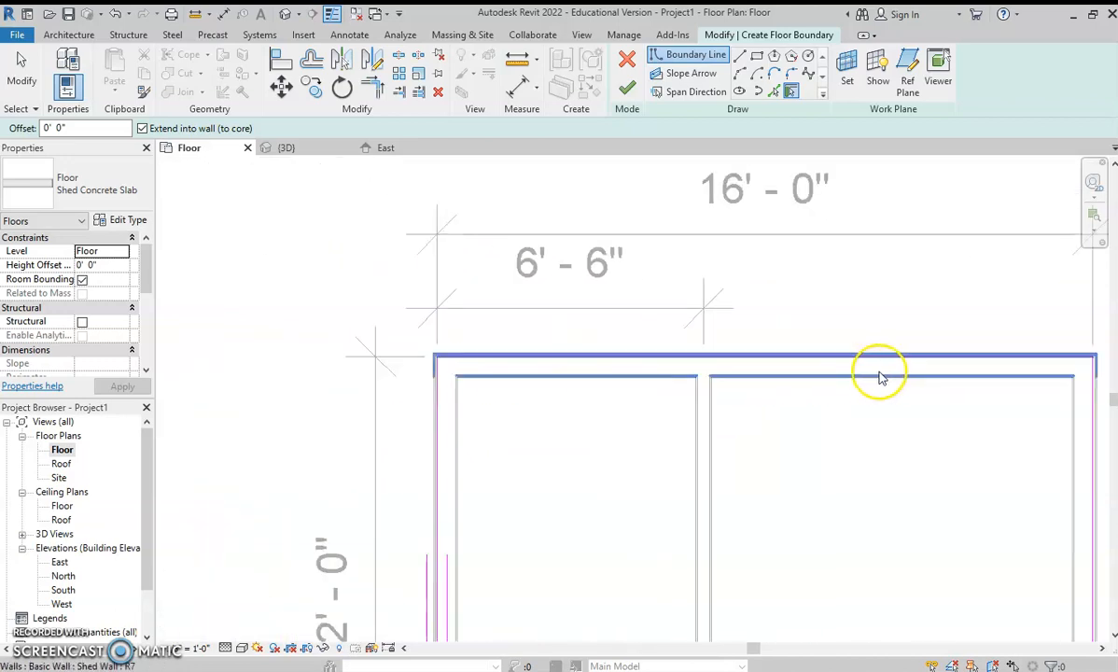
pyautogui.scroll(-3, 716, 393)
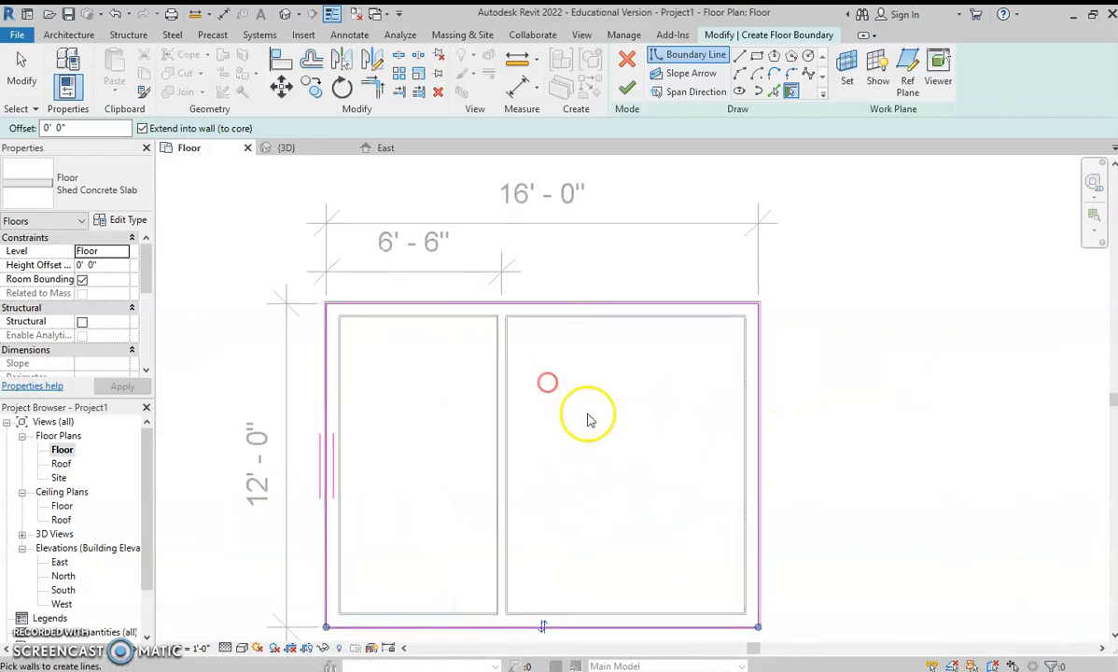
pyautogui.click(629, 88)
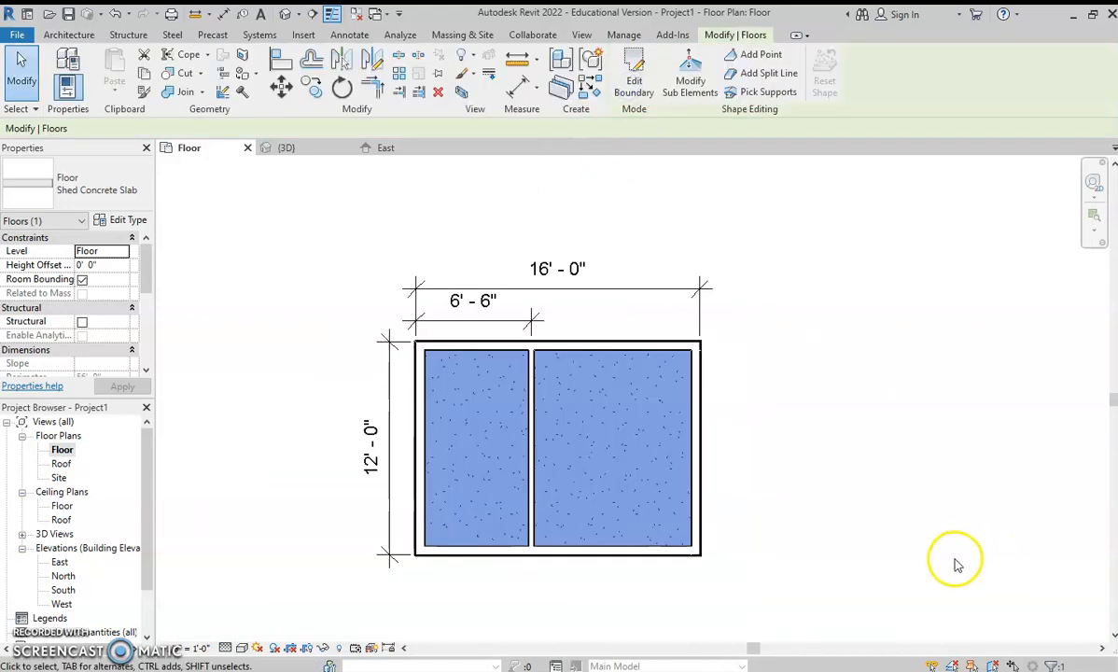
# Open the 3D view and set the interior partition wall's top constraint to Up to level: Roof
pyautogui.click(285, 15)
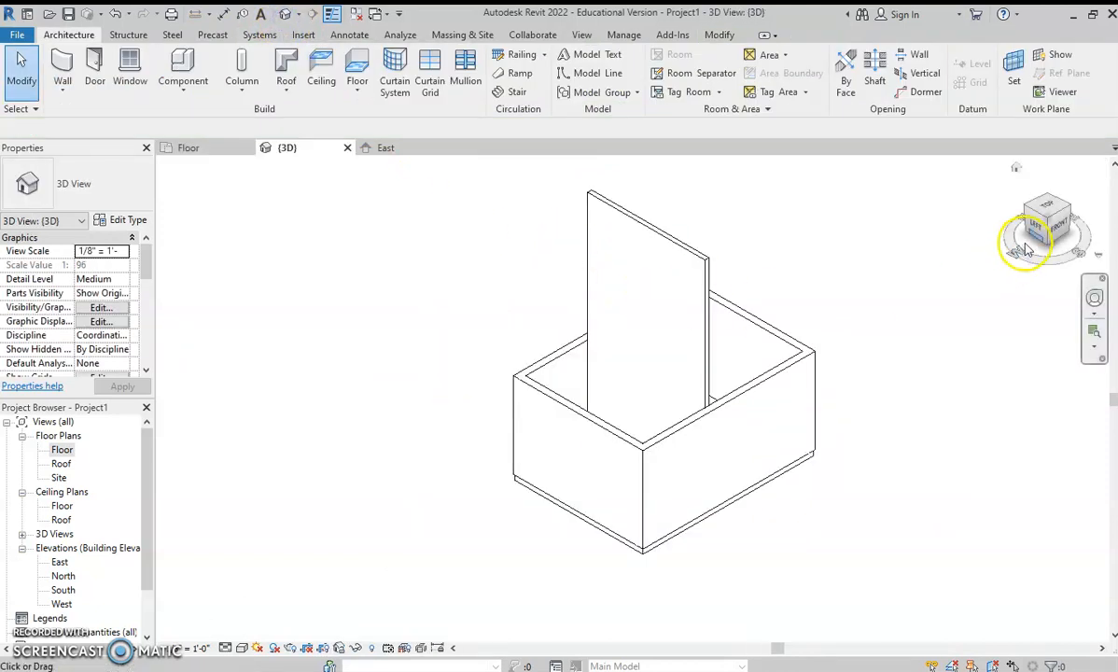
pyautogui.moveTo(1048, 240)
pyautogui.mouseDown()
pyautogui.moveTo(981, 184)
pyautogui.moveTo(1026, 200)
pyautogui.moveTo(998, 195)
pyautogui.moveTo(1017, 216)
pyautogui.mouseUp()
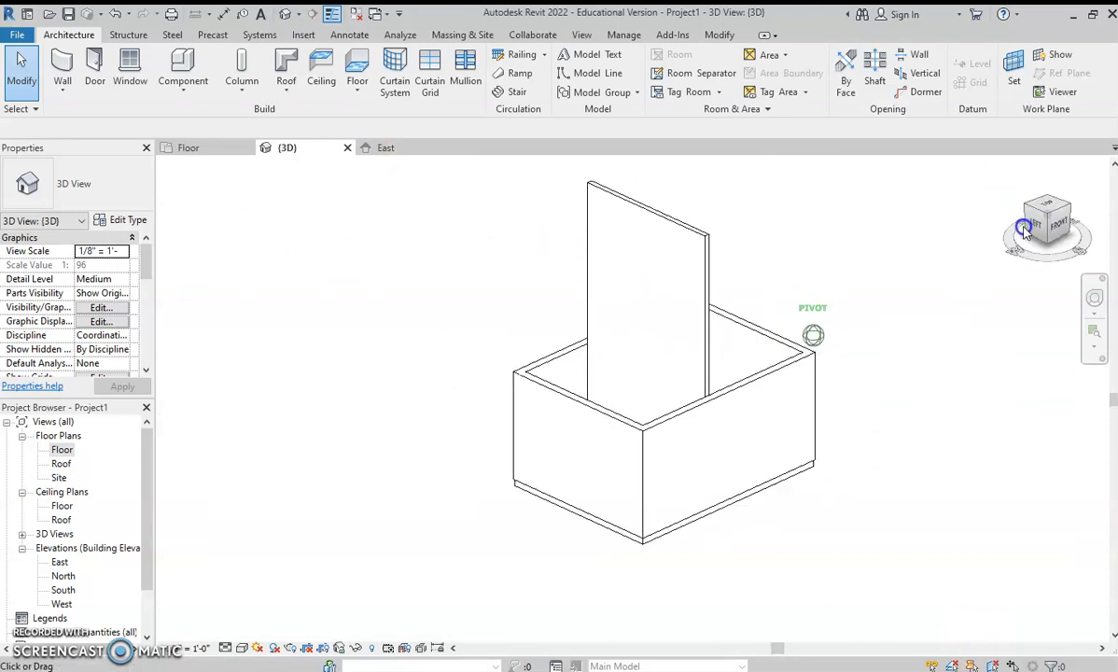
pyautogui.click(711, 293)
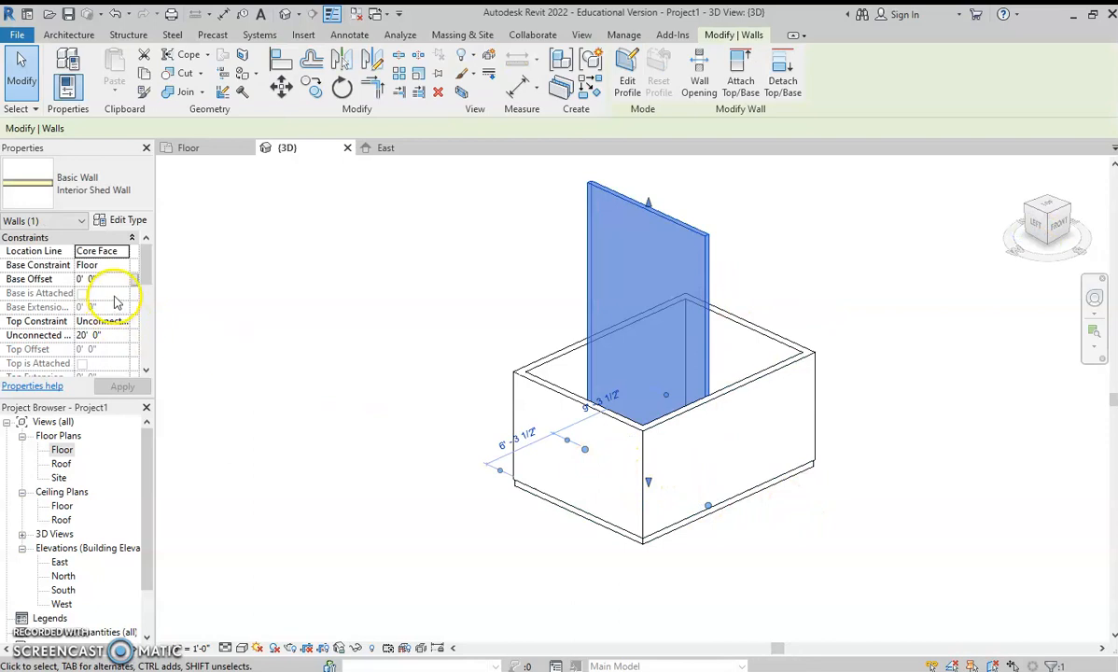
pyautogui.click(908, 256)
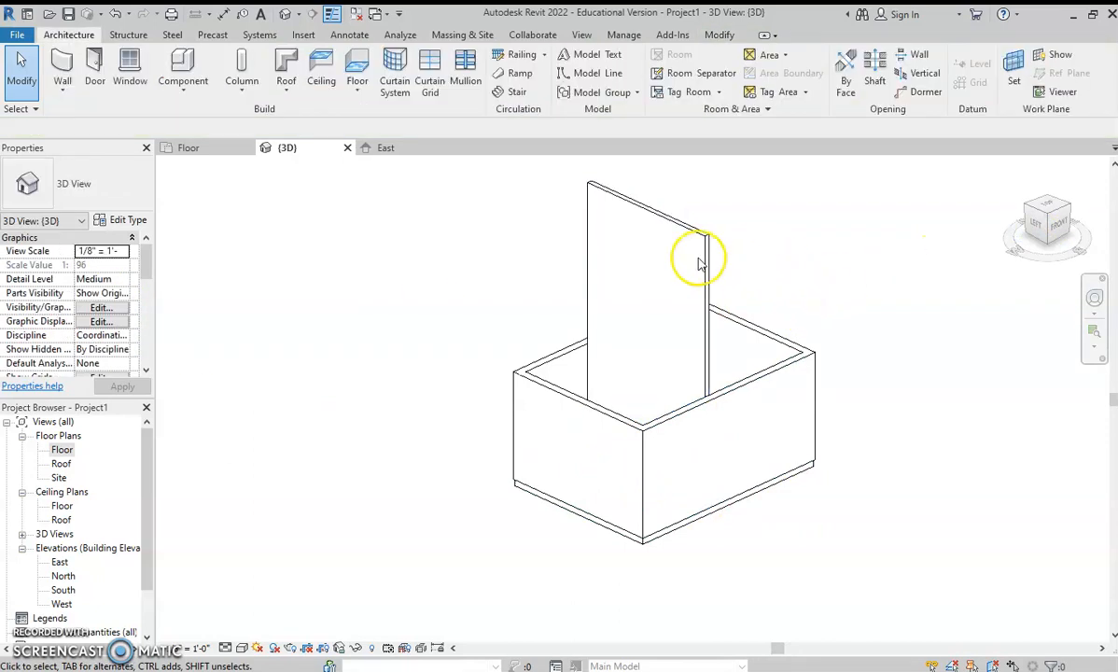
pyautogui.click(707, 264)
pyautogui.click(820, 276)
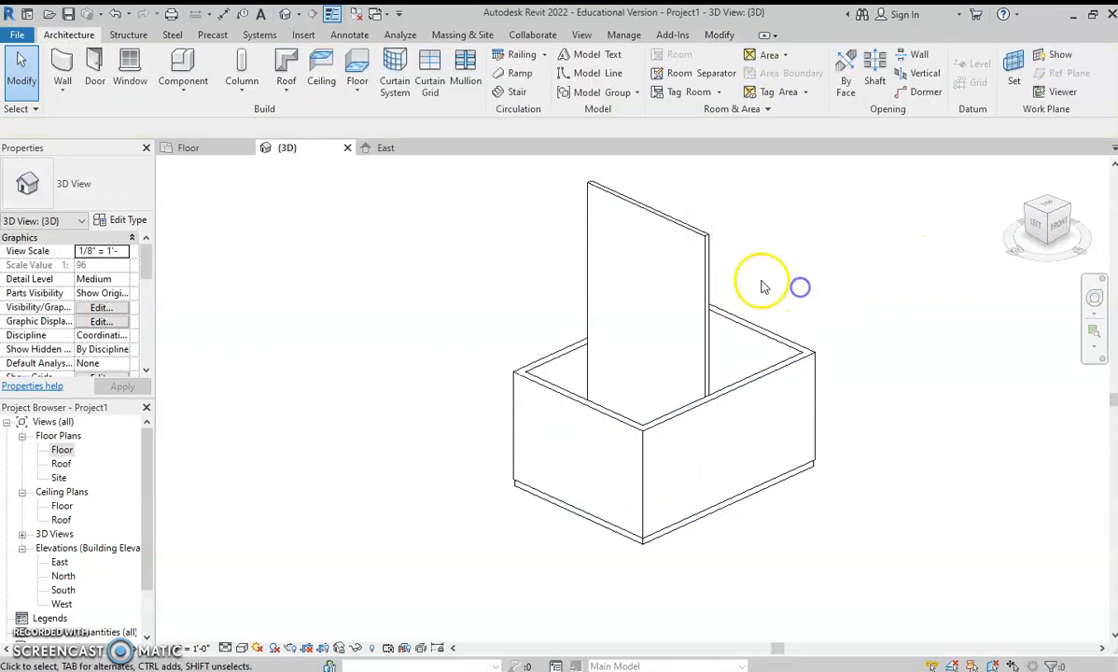
pyautogui.click(704, 267)
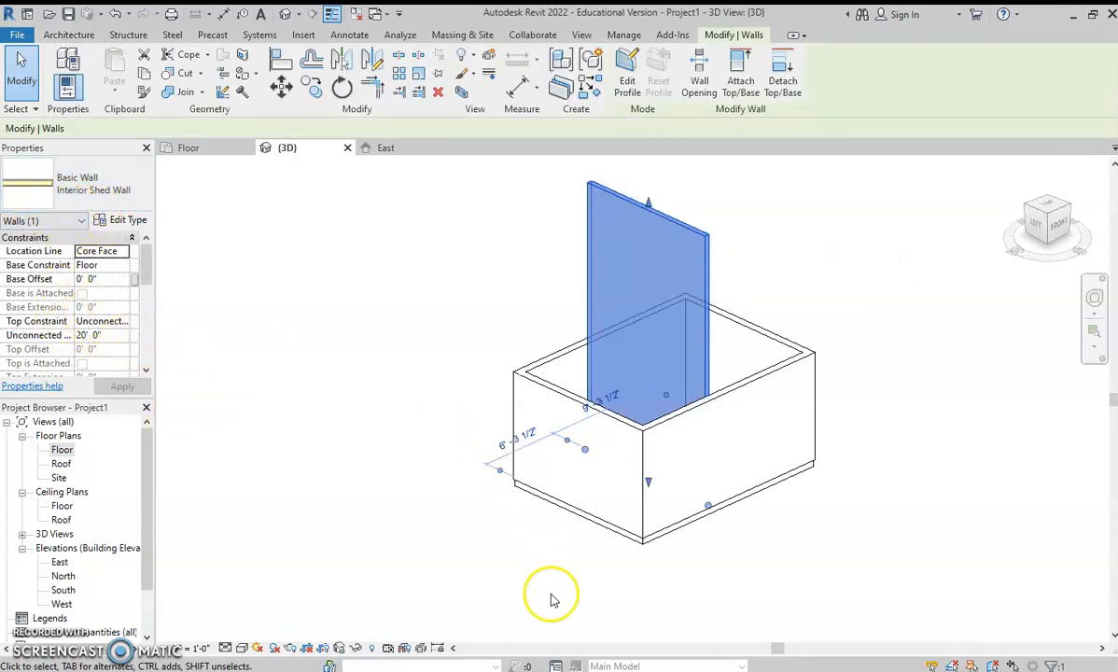
pyautogui.click(120, 323)
pyautogui.click(121, 321)
pyautogui.click(110, 359)
pyautogui.click(122, 389)
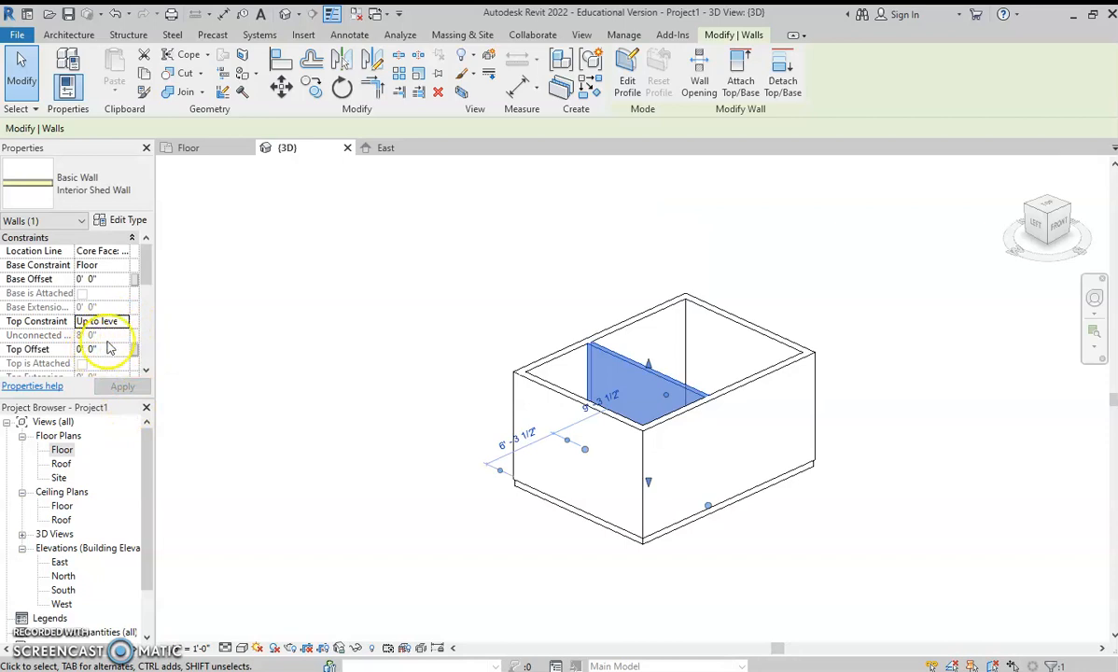
pyautogui.click(310, 316)
# Preview the shed in the Consistent Colors and Realistic visual styles, and restore Hidden Line
pyautogui.moveTo(579, 549); pyautogui.dragTo(547, 492, button='middle')
pyautogui.click(240, 647)
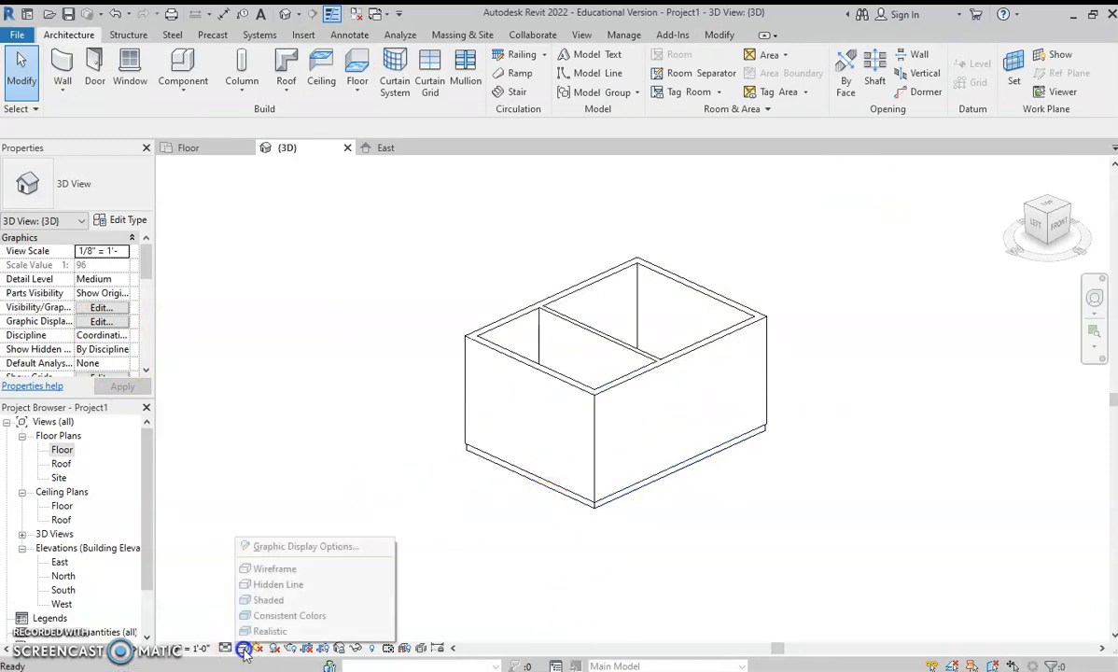
pyautogui.click(274, 616)
pyautogui.click(240, 647)
pyautogui.click(273, 628)
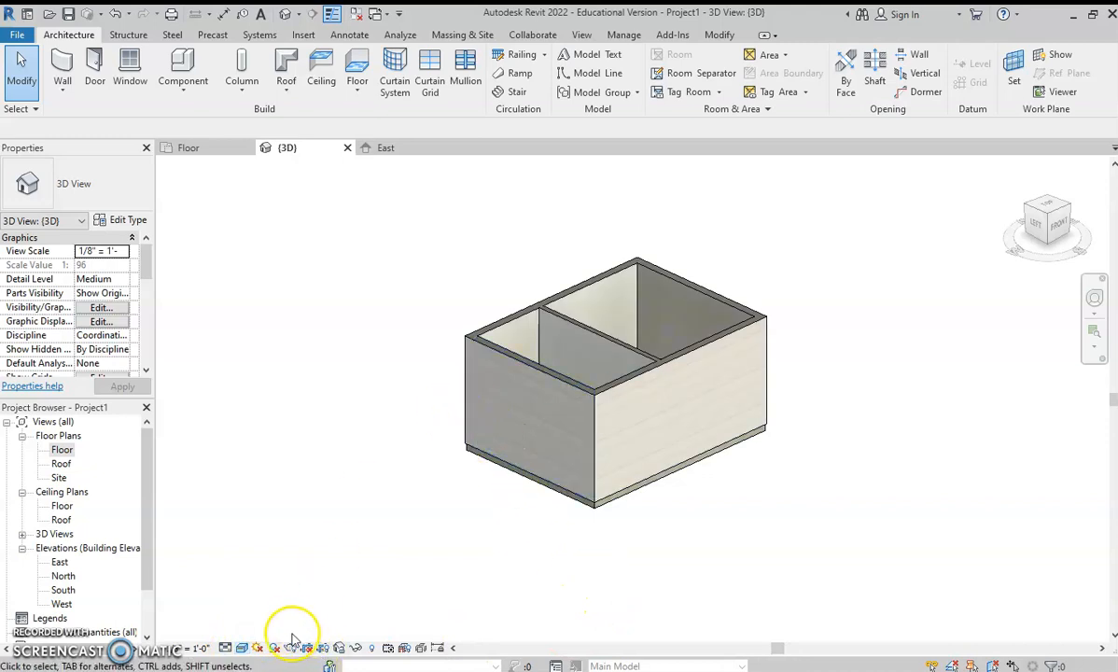
pyautogui.click(241, 648)
pyautogui.click(266, 585)
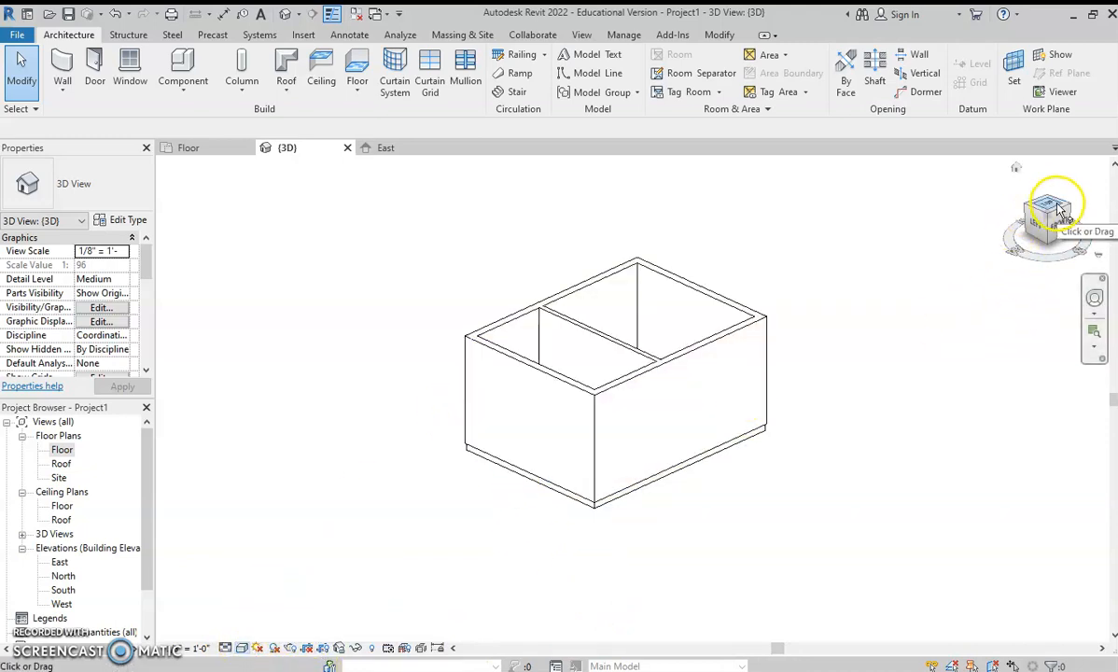
# Open the Floor plan view, examine the reference drawing, and return to Revit
pyautogui.click(1064, 213)
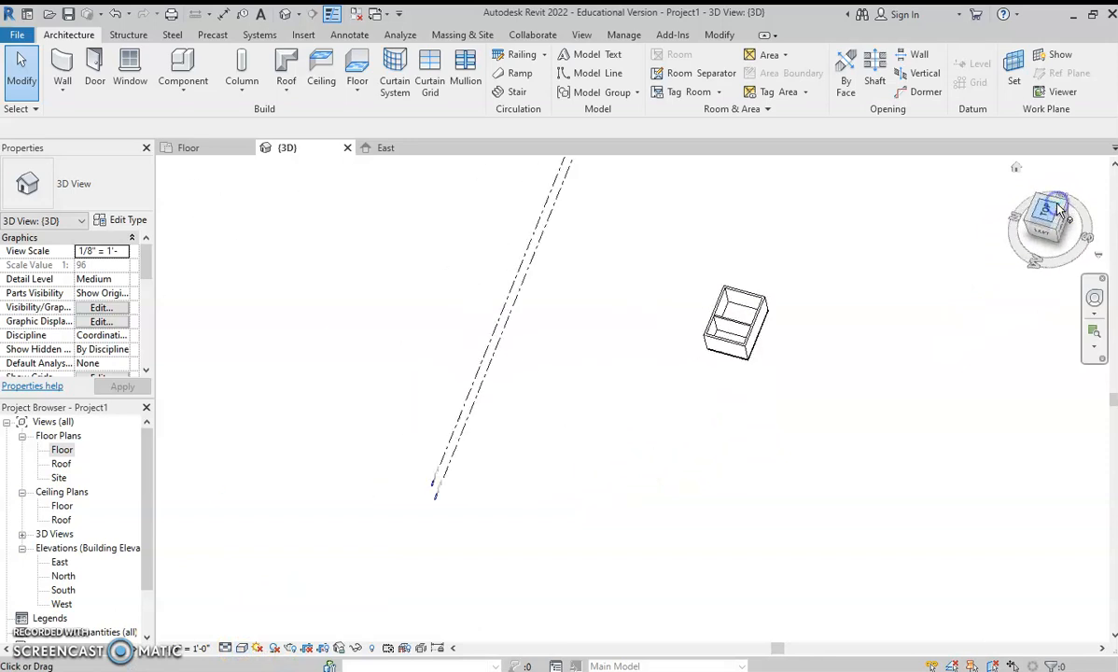
pyautogui.doubleClick(65, 450)
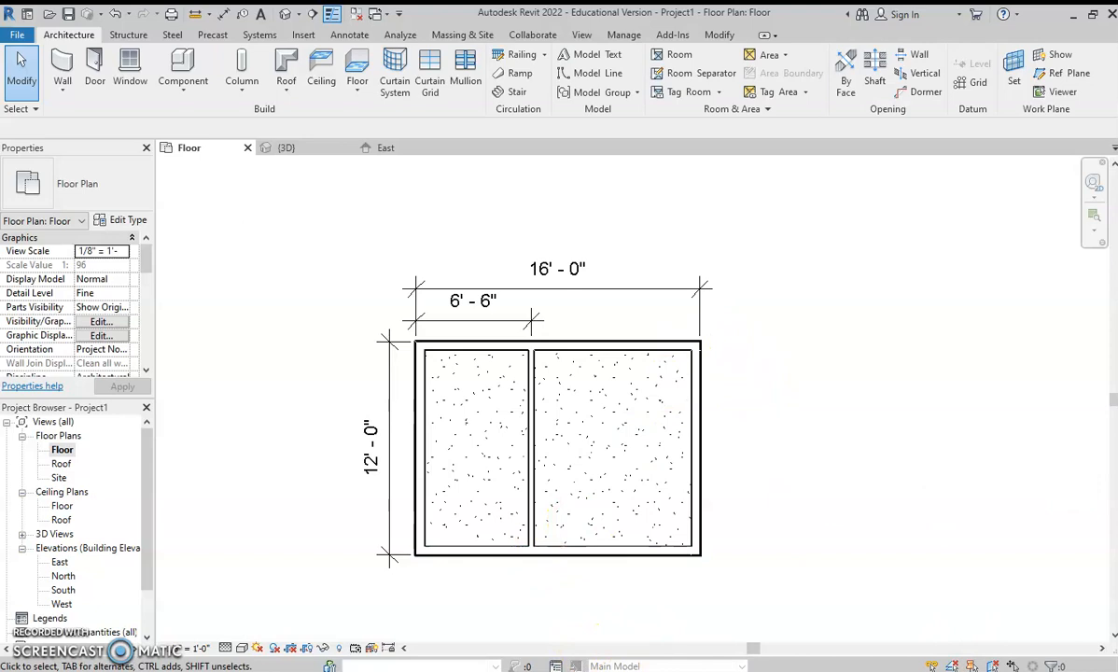
pyautogui.click(936, 647)
pyautogui.moveTo(537, 396)
pyautogui.mouseDown()
pyautogui.moveTo(778, 510)
pyautogui.moveTo(633, 507)
pyautogui.moveTo(519, 450)
pyautogui.moveTo(596, 528)
pyautogui.moveTo(551, 348)
pyautogui.moveTo(646, 305)
pyautogui.moveTo(524, 466)
pyautogui.moveTo(450, 529)
pyautogui.mouseUp()
pyautogui.click(439, 670)
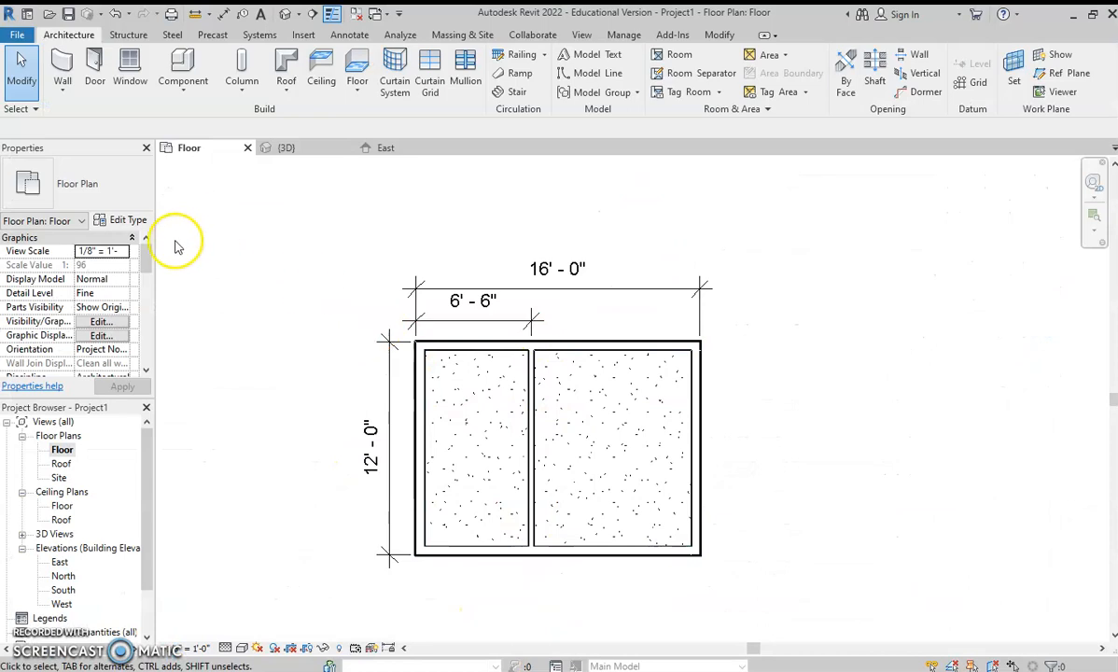
# Start placing a door and open the Doors > Residential folder of the English-Imperial library for loading a family
pyautogui.click(94, 67)
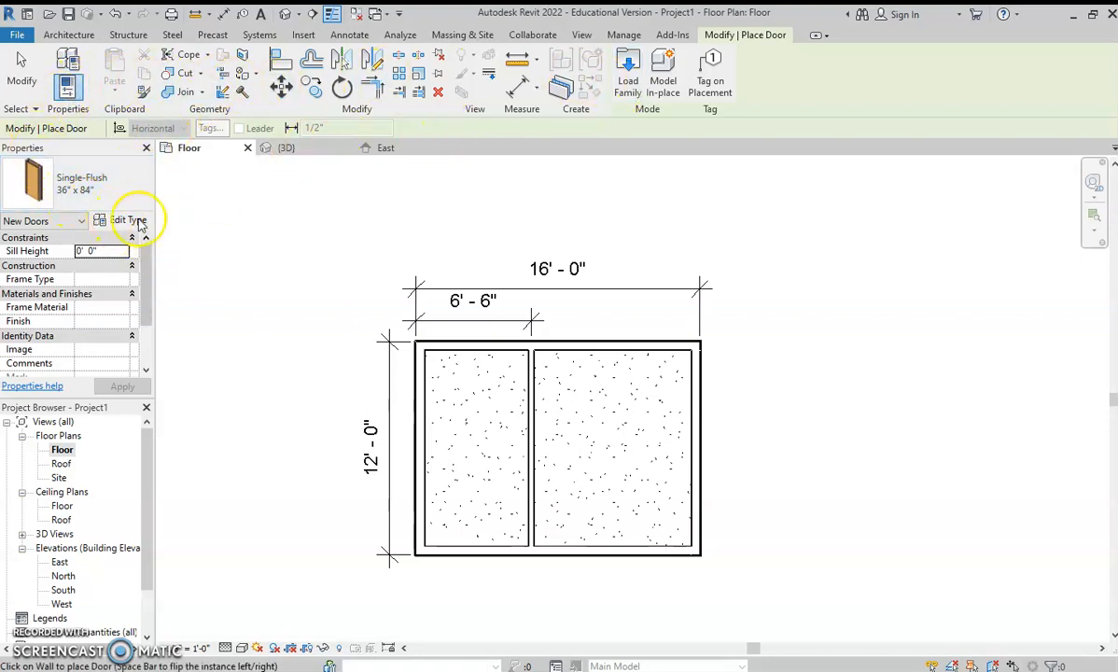
pyautogui.click(30, 173)
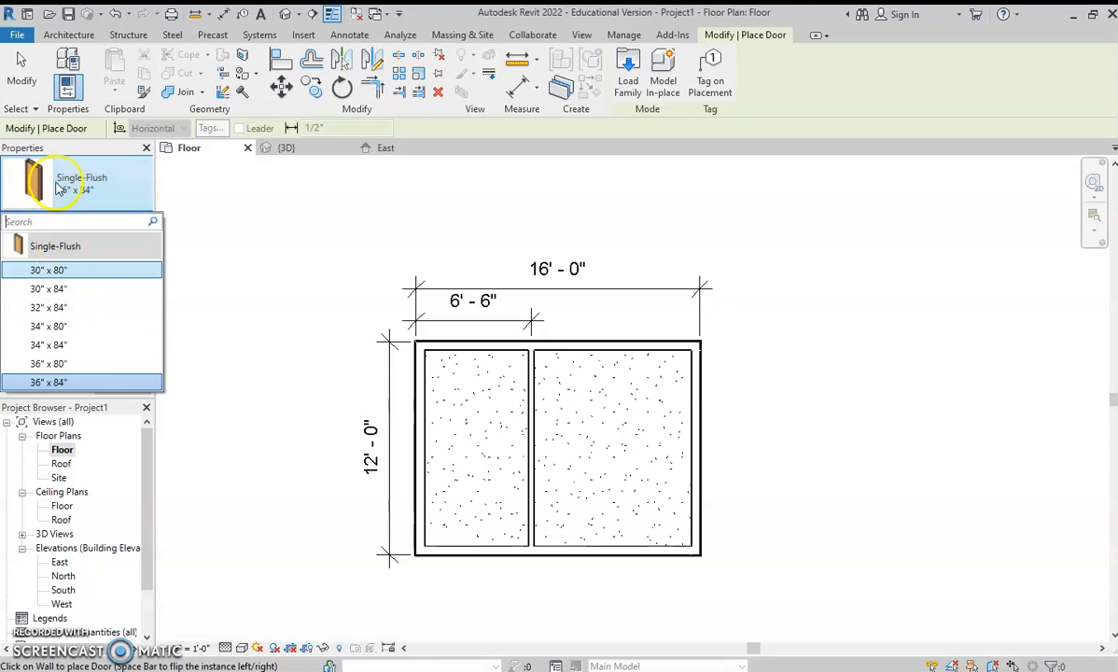
pyautogui.click(628, 84)
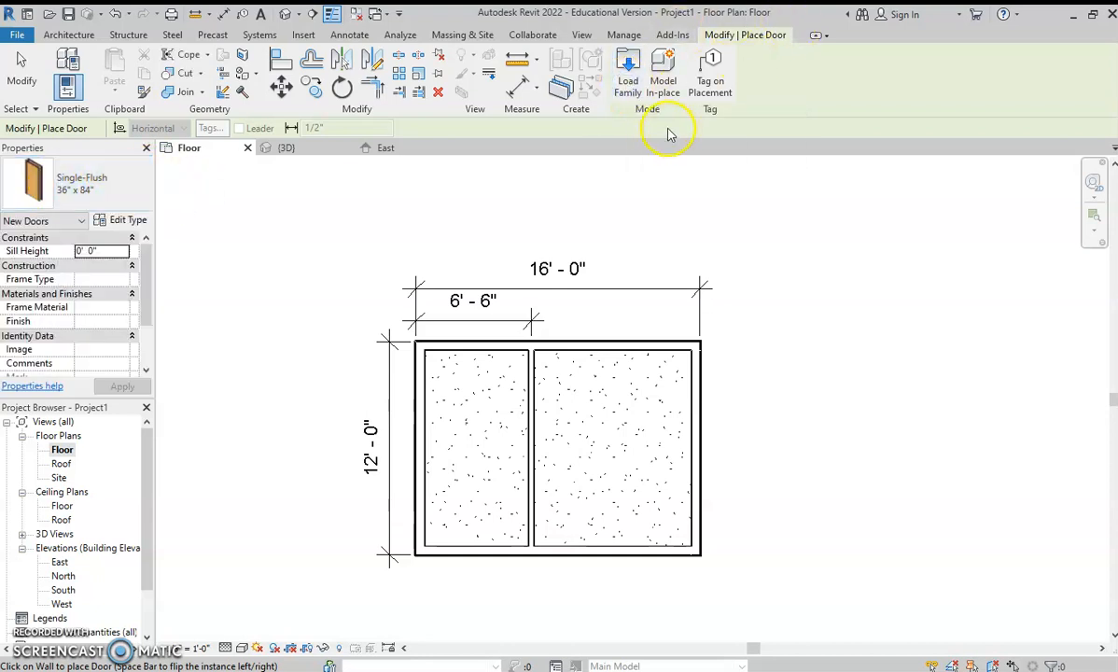
pyautogui.click(628, 74)
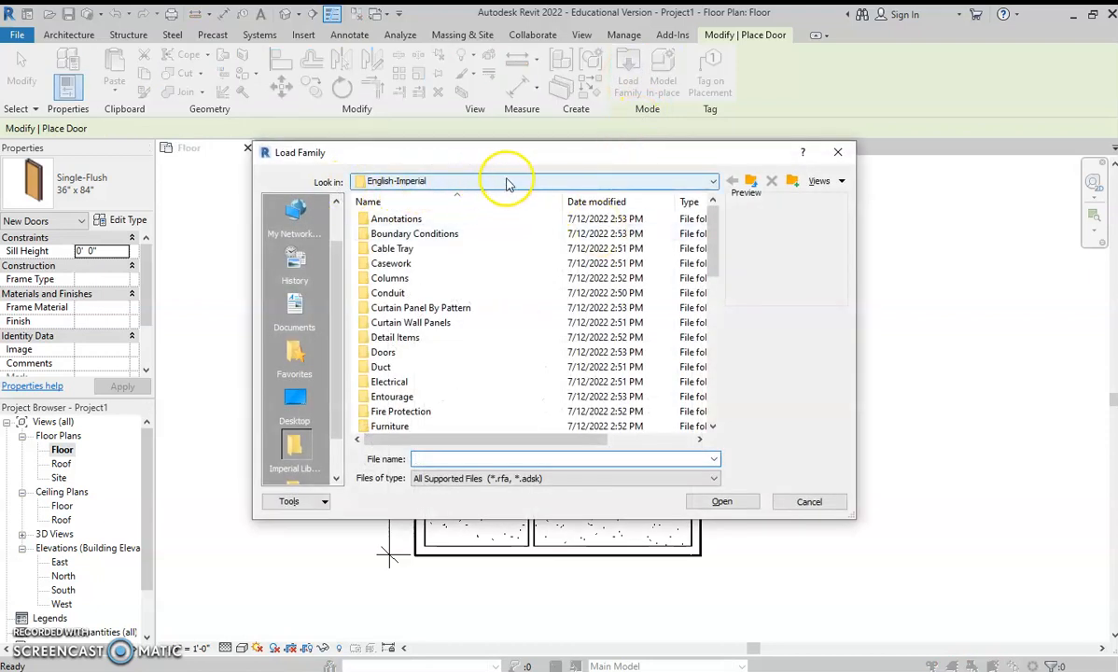
pyautogui.doubleClick(390, 355)
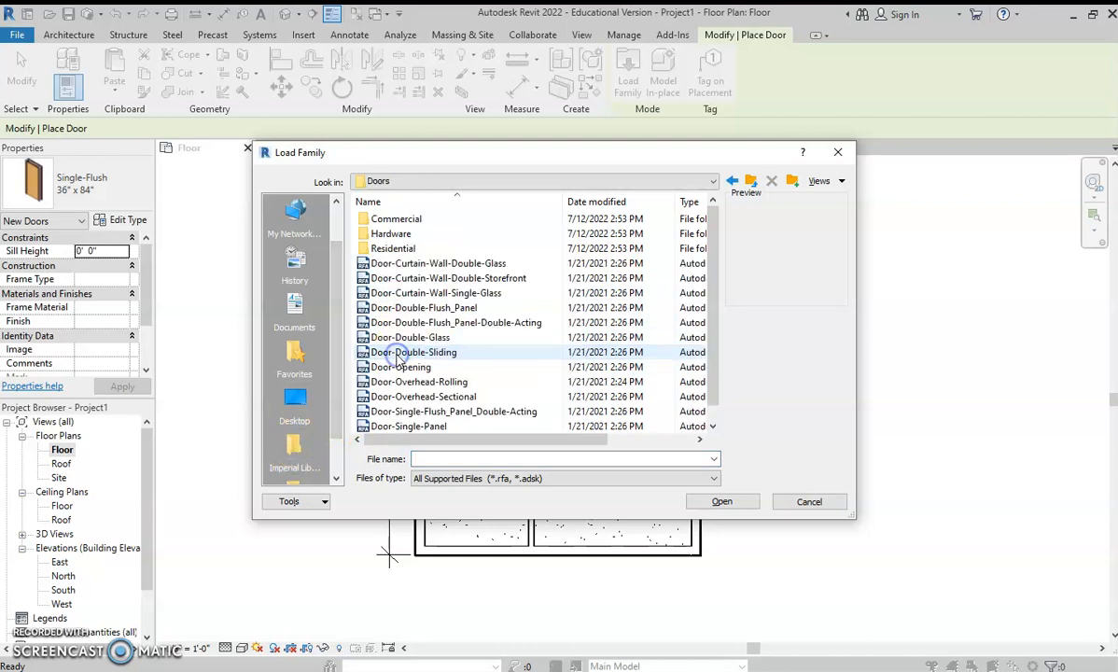
pyautogui.doubleClick(394, 249)
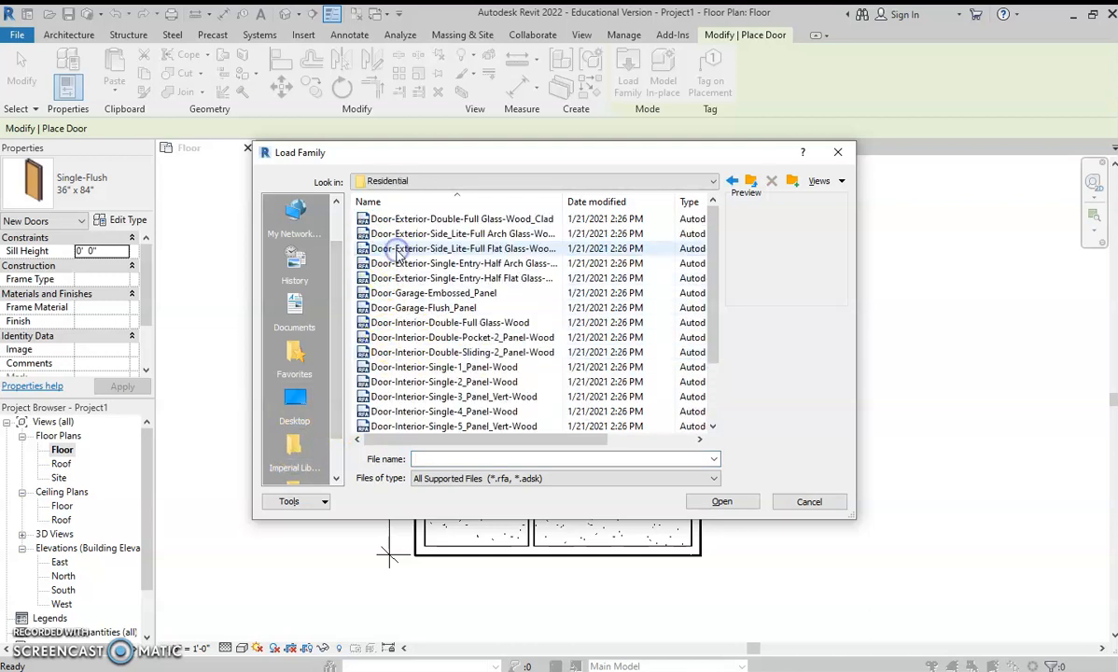
# Preview the exterior, garage and interior door families in the Residential folder to compare their designs
pyautogui.click(401, 219)
pyautogui.press('Down')
pyautogui.press('Down')
pyautogui.press('Down')
pyautogui.press('Down')
pyautogui.press('Down')
pyautogui.press('Down')
pyautogui.press('Down')
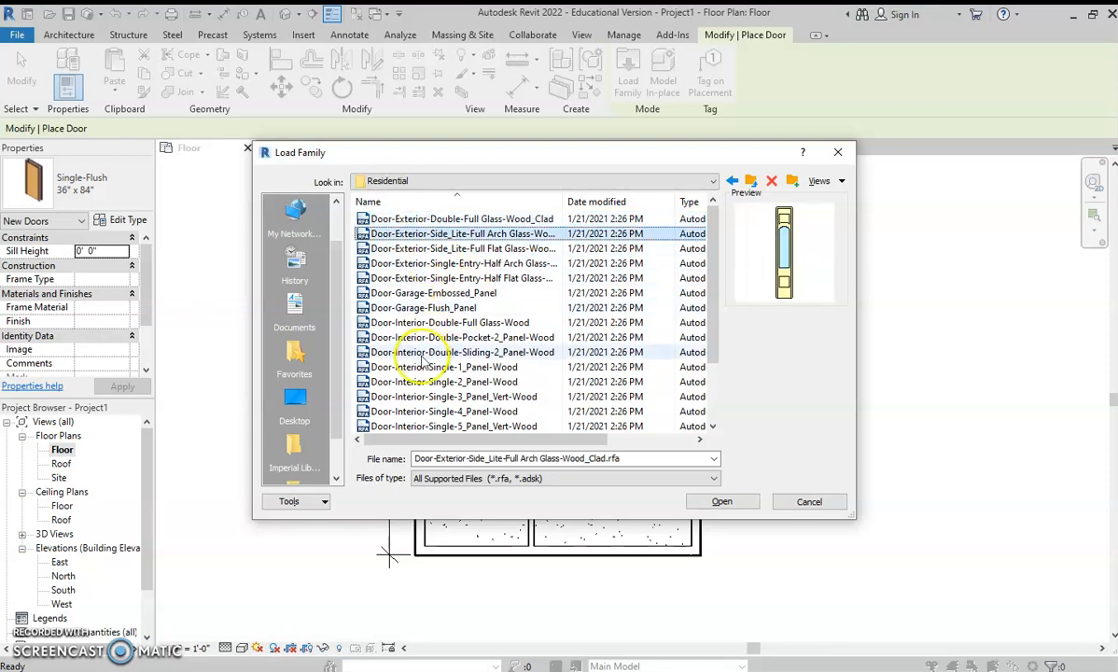
pyautogui.press('Down')
pyautogui.press('Down')
pyautogui.press('Down')
pyautogui.press('Down')
pyautogui.press('Down')
pyautogui.press('Down')
pyautogui.press('Down')
pyautogui.press('Down')
pyautogui.press('Down')
pyautogui.press('Down')
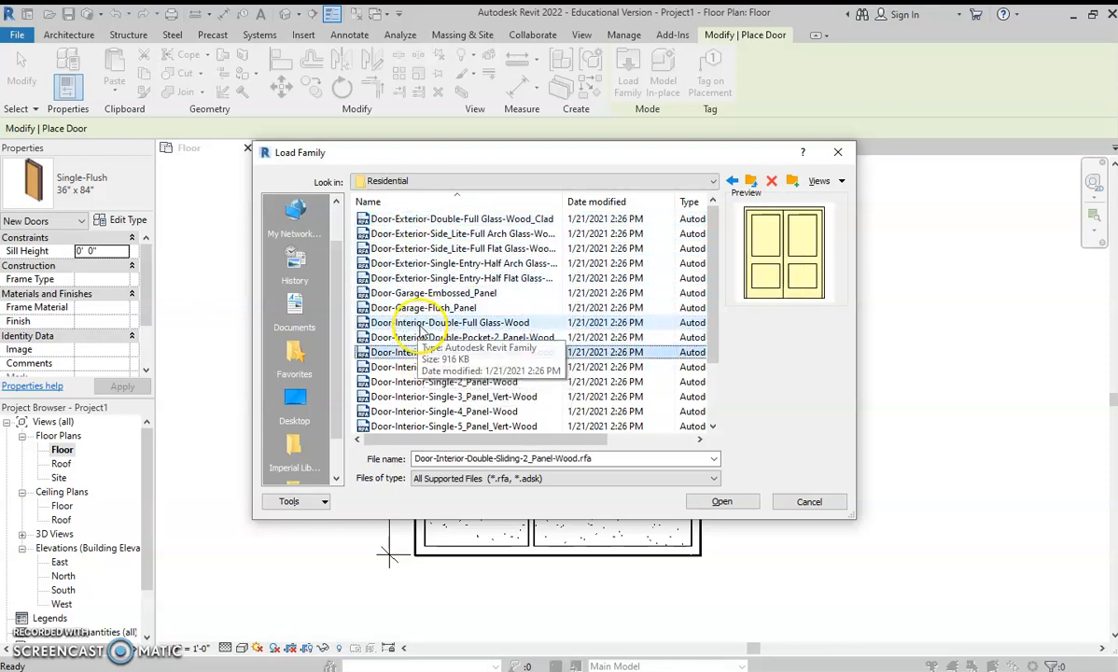
pyautogui.press('Down')
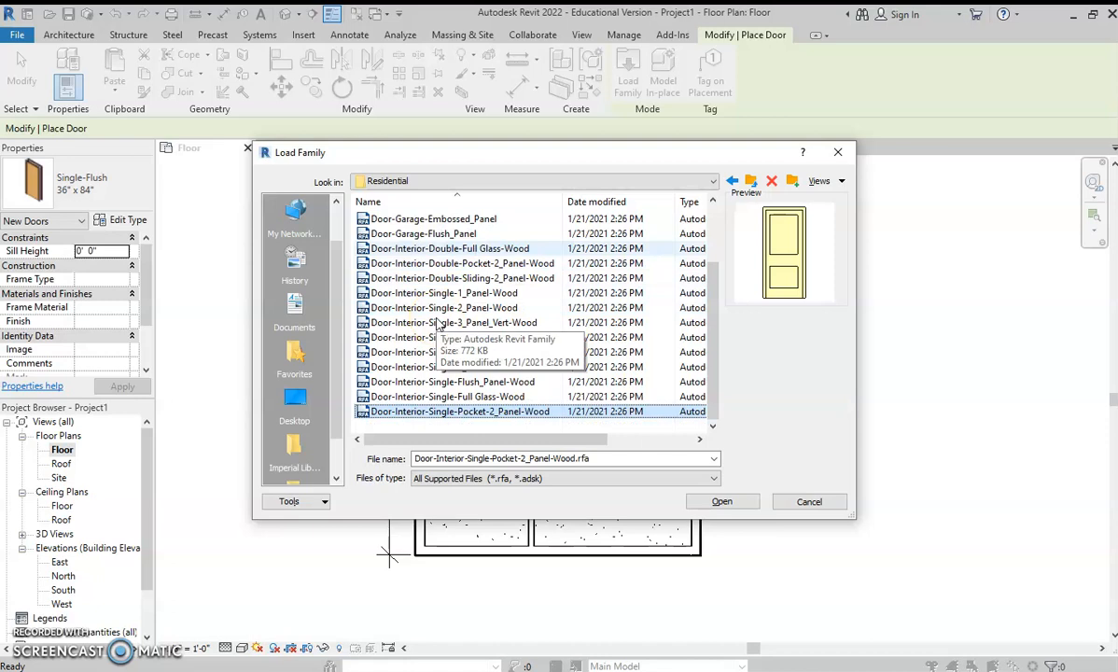
pyautogui.press('Up')
pyautogui.press('Up')
pyautogui.press('Up')
pyautogui.press('Up')
pyautogui.press('Up')
pyautogui.press('Up')
pyautogui.press('Up')
pyautogui.press('Up')
pyautogui.press('Up')
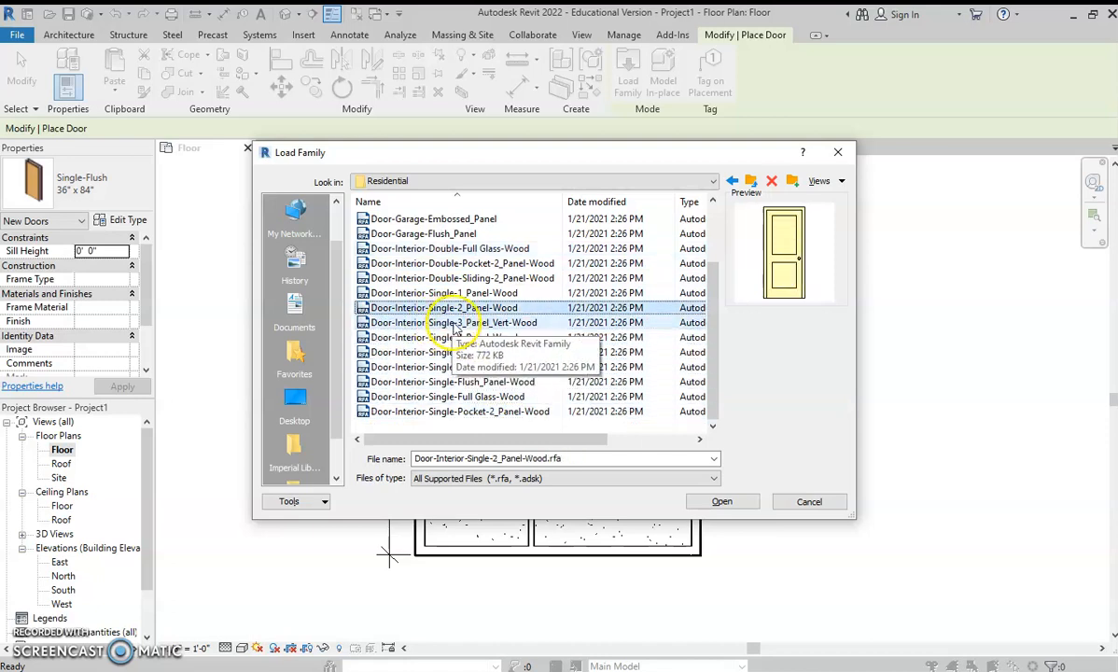
pyautogui.press('Up')
pyautogui.press('Up')
pyautogui.press('Up')
pyautogui.press('Down')
pyautogui.press('Down')
pyautogui.press('Down')
pyautogui.press('Down')
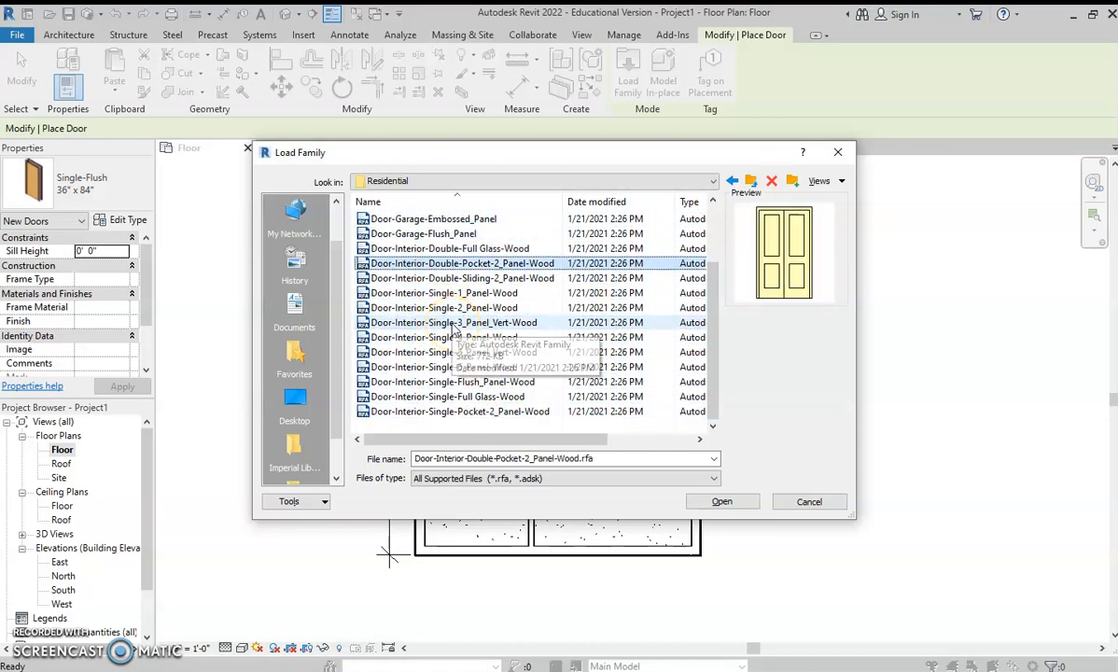
pyautogui.press('Up')
pyautogui.press('Up')
pyautogui.press('Up')
pyautogui.press('Up')
pyautogui.press('Up')
pyautogui.press('Up')
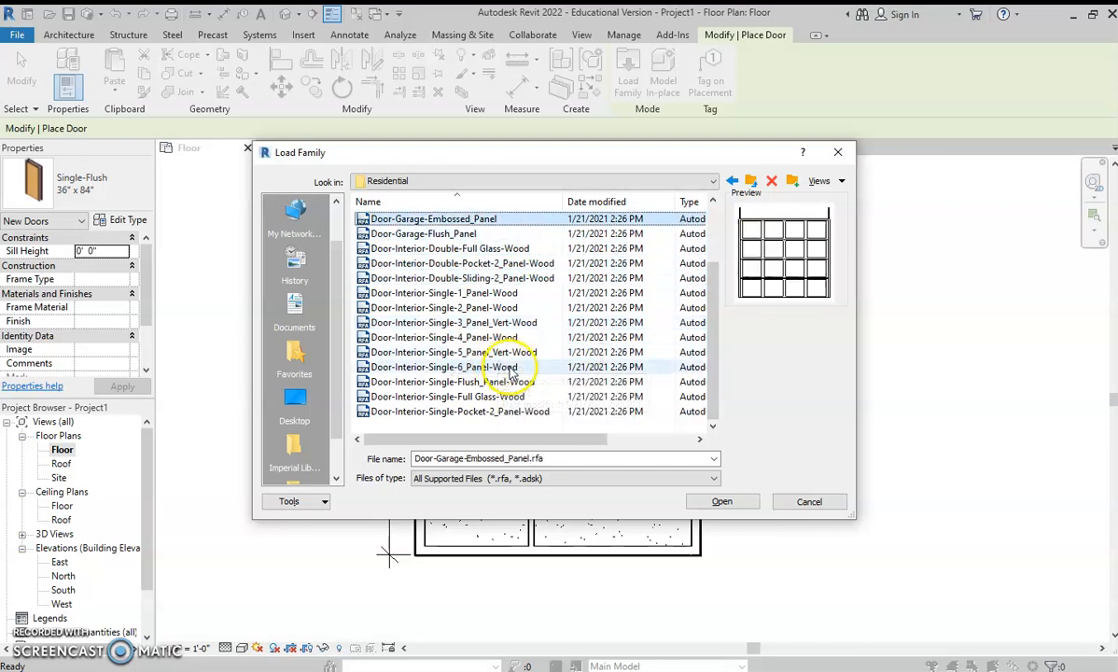
pyautogui.press('Down')
pyautogui.press('Up')
pyautogui.press('Up')
pyautogui.press('Up')
pyautogui.press('Up')
pyautogui.press('Up')
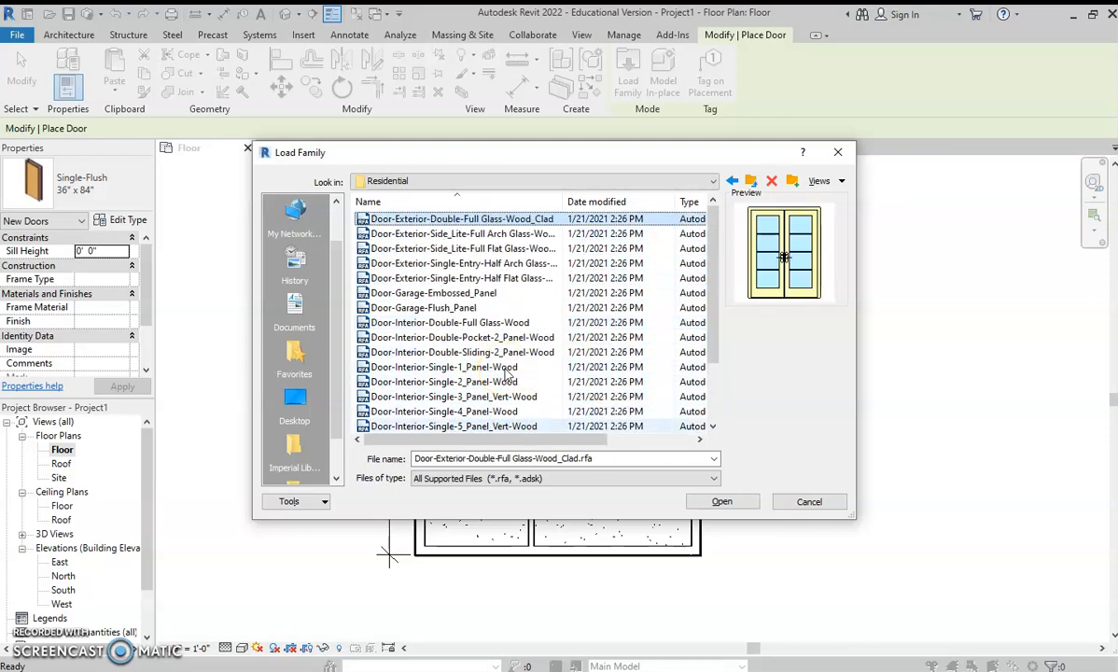
pyautogui.press('Down')
pyautogui.press('Down')
pyautogui.press('Down')
pyautogui.press('Down')
pyautogui.press('Down')
pyautogui.press('Down')
pyautogui.press('Down')
pyautogui.press('Down')
pyautogui.press('Down')
pyautogui.press('Down')
pyautogui.press('Down')
pyautogui.press('Down')
pyautogui.press('Down')
pyautogui.press('Down')
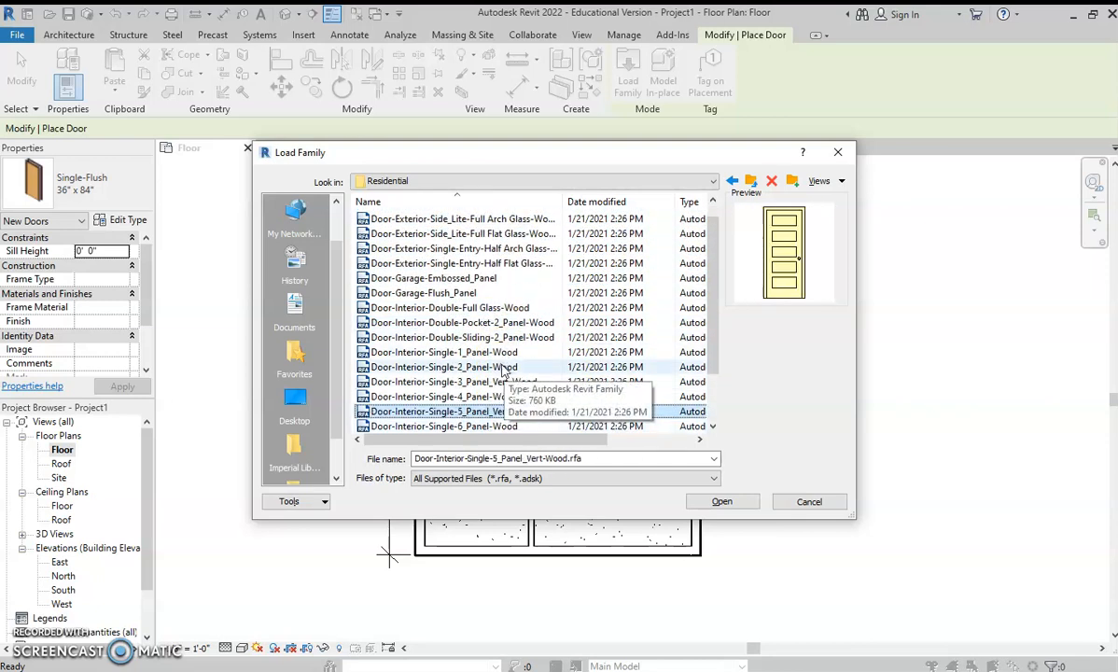
pyautogui.press('Up')
pyautogui.press('Up')
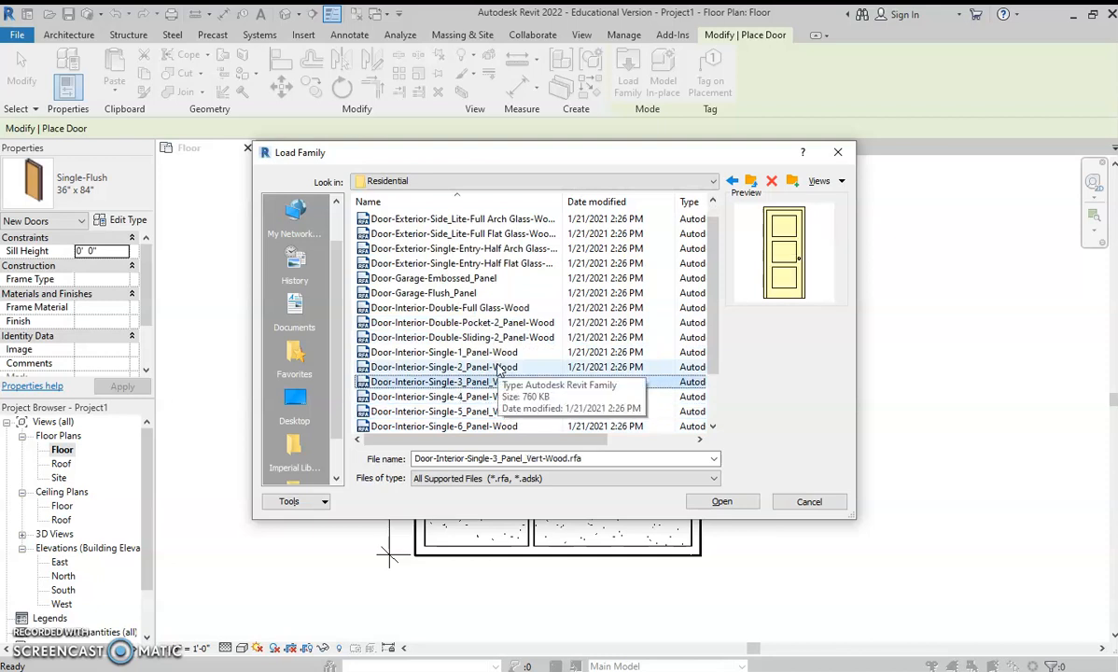
pyautogui.press('Up')
pyautogui.press('Up')
pyautogui.press('Up')
pyautogui.press('Up')
pyautogui.press('Up')
pyautogui.press('Up')
pyautogui.press('Up')
pyautogui.press('Up')
pyautogui.press('Up')
pyautogui.press('Up')
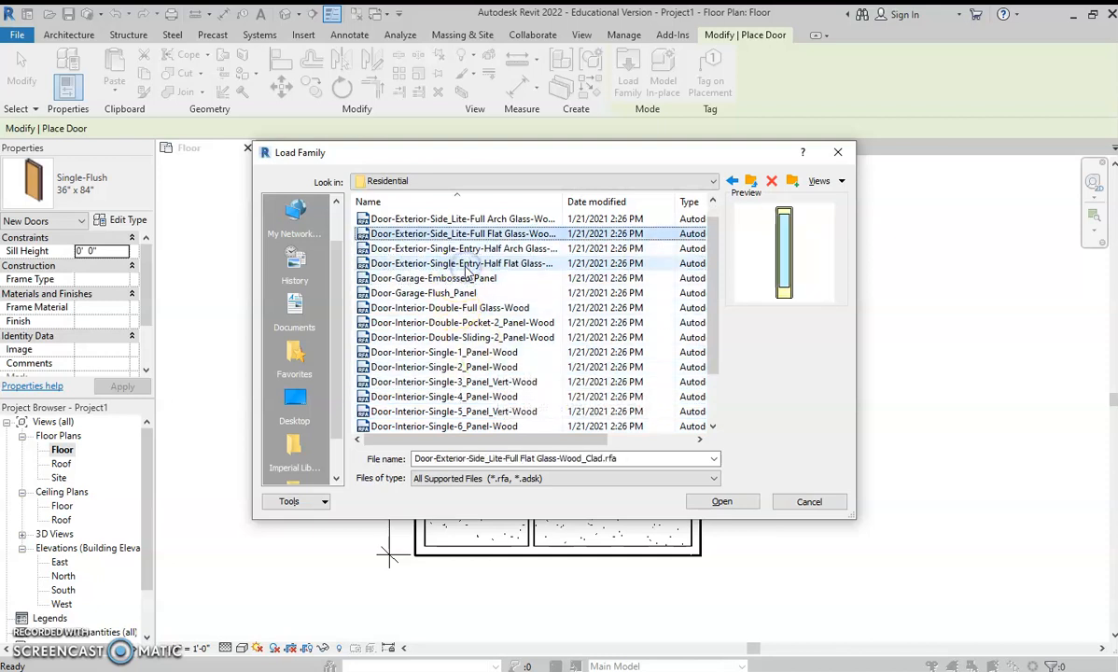
pyautogui.press('Up')
pyautogui.press('Up')
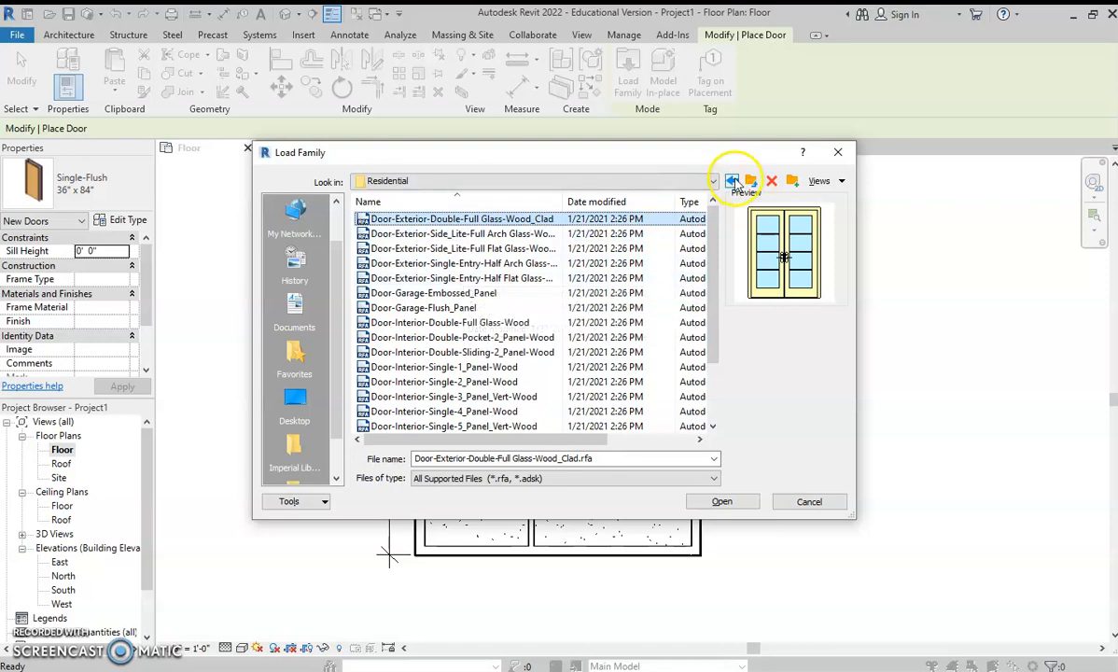
# Return to the parent Doors folder and preview its general door families from Door-Single-Panel up to Door-Curtain-Wall-Double-Glass
pyautogui.click(732, 181)
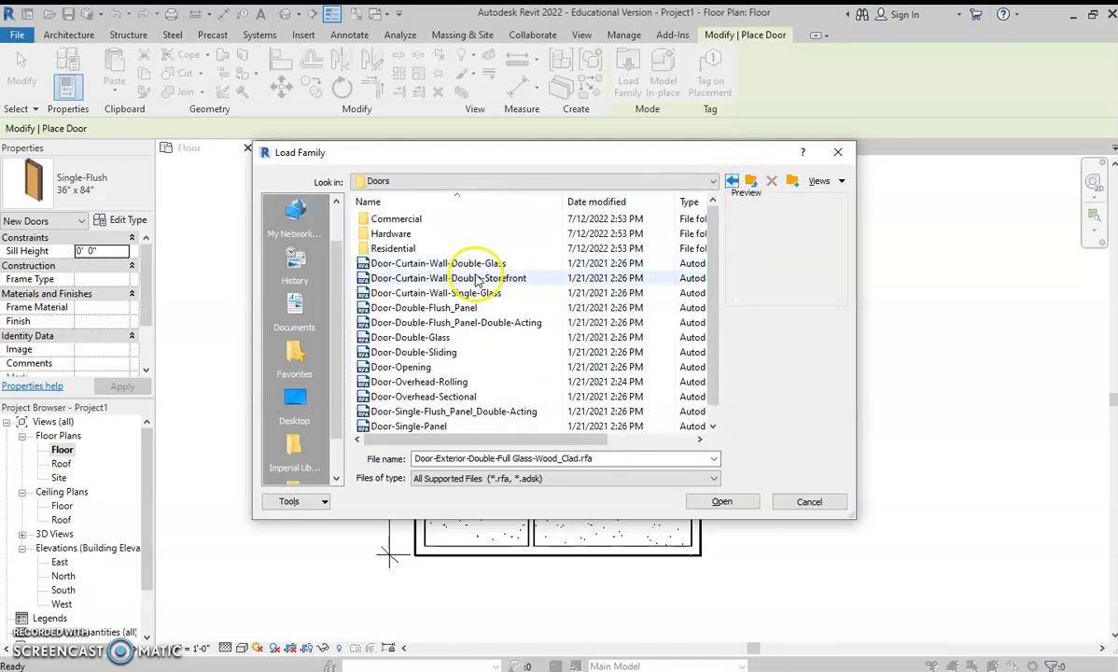
pyautogui.scroll(-1, 436, 383)
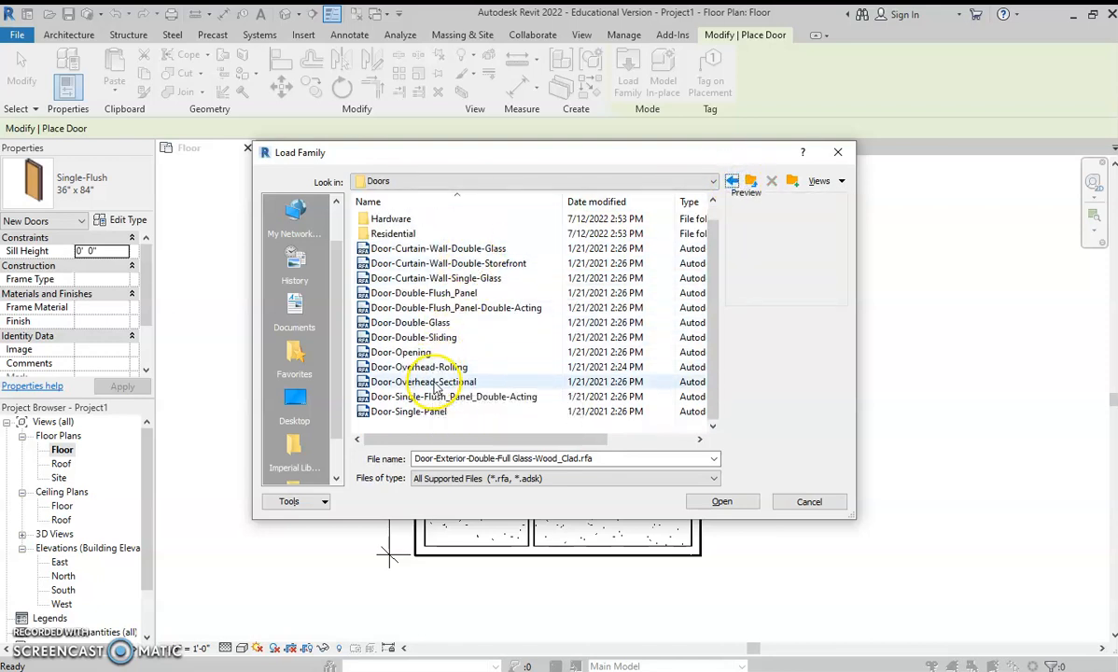
pyautogui.click(447, 411)
pyautogui.press('Up')
pyautogui.press('Up')
pyautogui.press('Up')
pyautogui.press('Up')
pyautogui.press('Up')
pyautogui.press('Up')
pyautogui.press('Up')
pyautogui.press('Up')
pyautogui.press('Up')
pyautogui.press('Up')
pyautogui.press('Up')
pyautogui.press('Up')
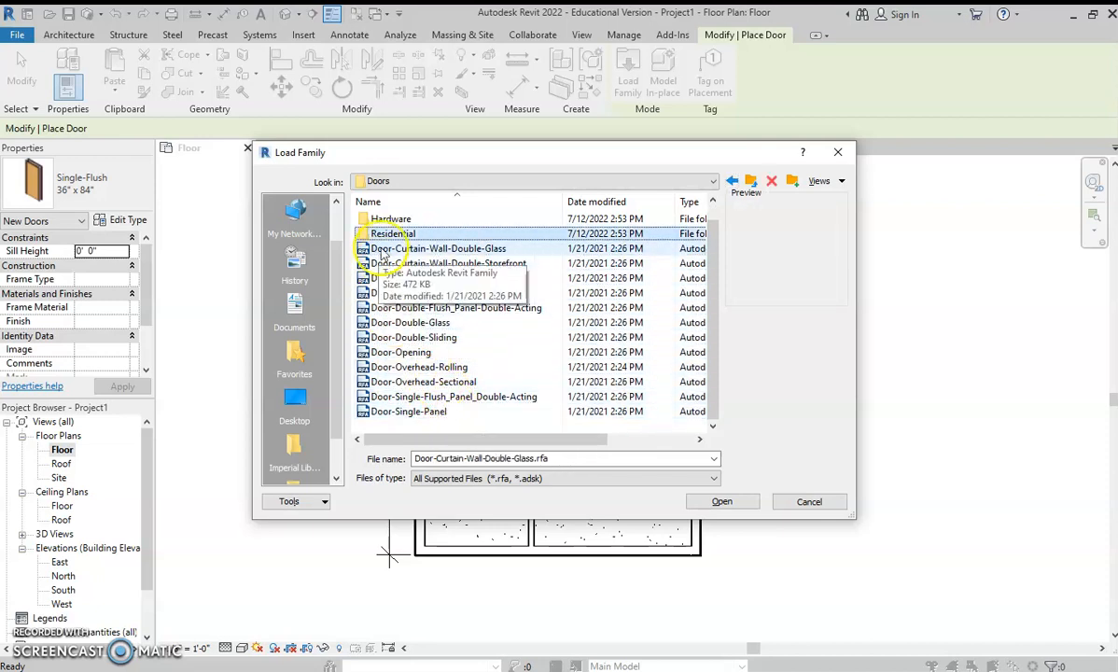
# Open the Commercial doors folder and preview its exterior and passage door families
pyautogui.scroll(1, 394, 233)
pyautogui.click(415, 219)
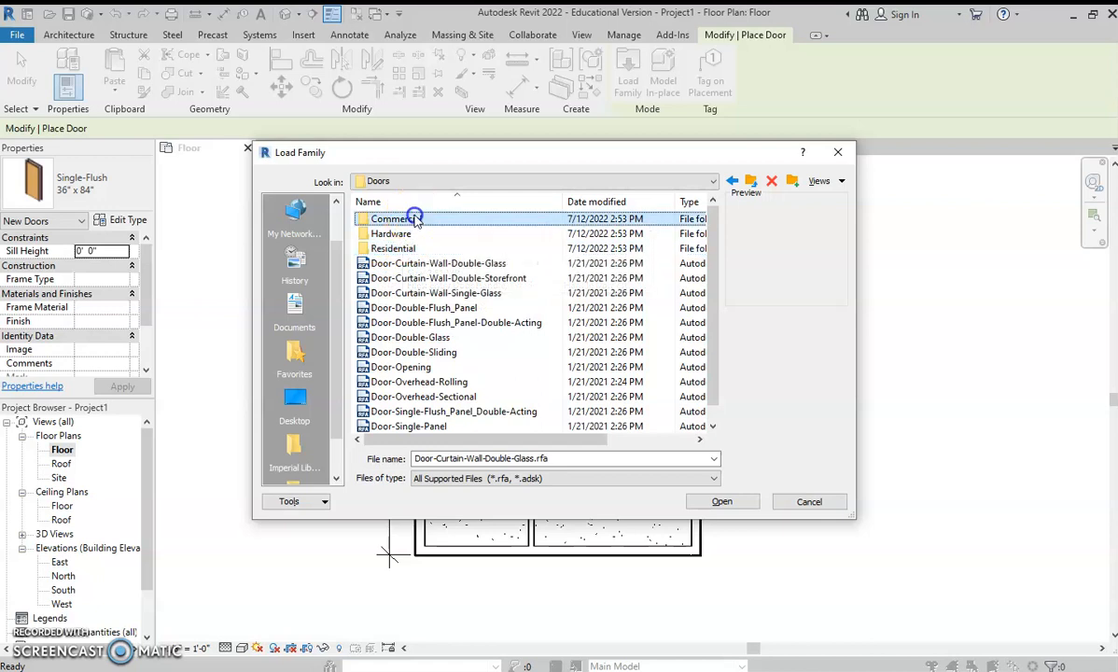
pyautogui.click(364, 218)
pyautogui.doubleClick(364, 217)
pyautogui.click(426, 222)
pyautogui.press('Down')
pyautogui.press('Down')
pyautogui.press('Down')
pyautogui.press('Down')
pyautogui.press('Down')
pyautogui.press('Down')
pyautogui.press('Down')
pyautogui.press('Down')
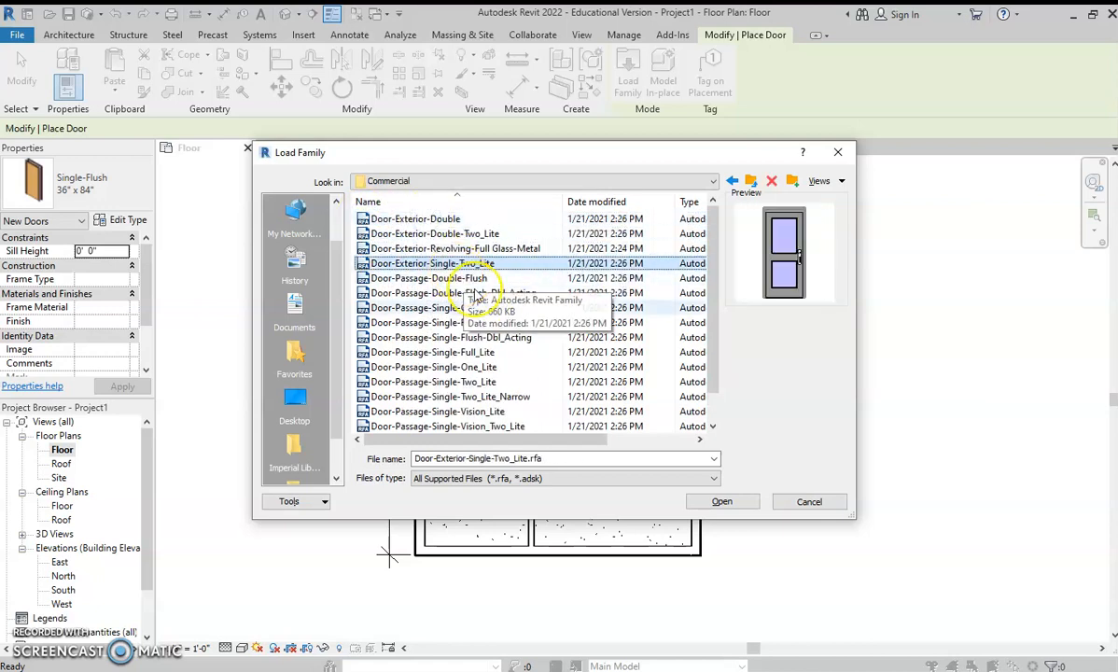
pyautogui.press('Down')
pyautogui.press('Down')
pyautogui.press('Down')
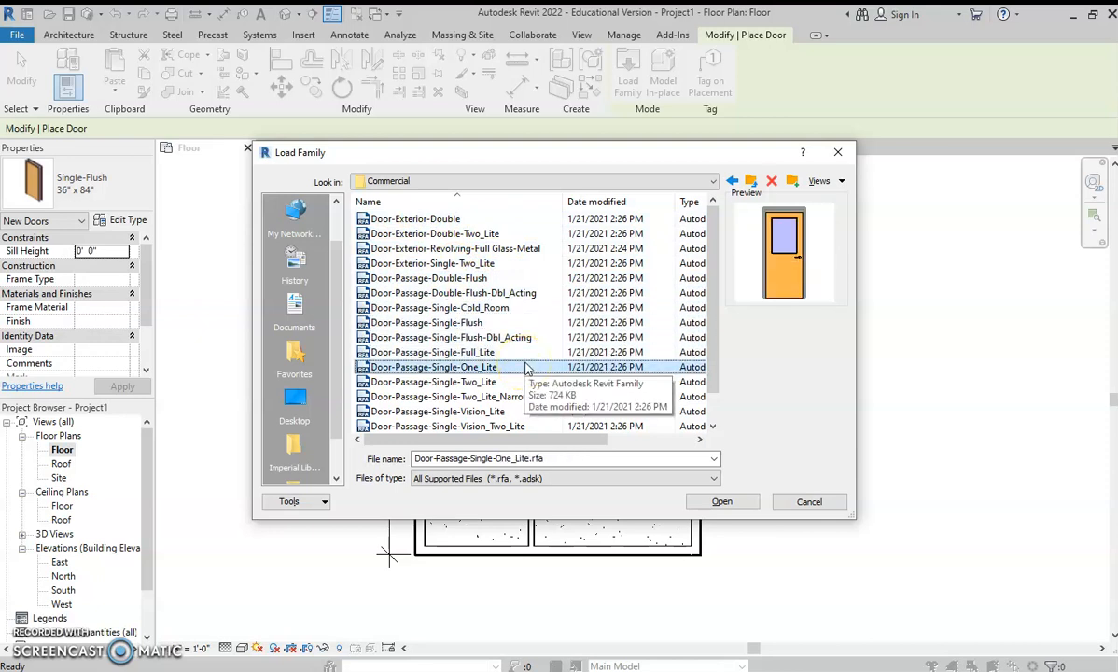
pyautogui.press('Down')
pyautogui.press('Down')
pyautogui.press('Down')
pyautogui.press('Down')
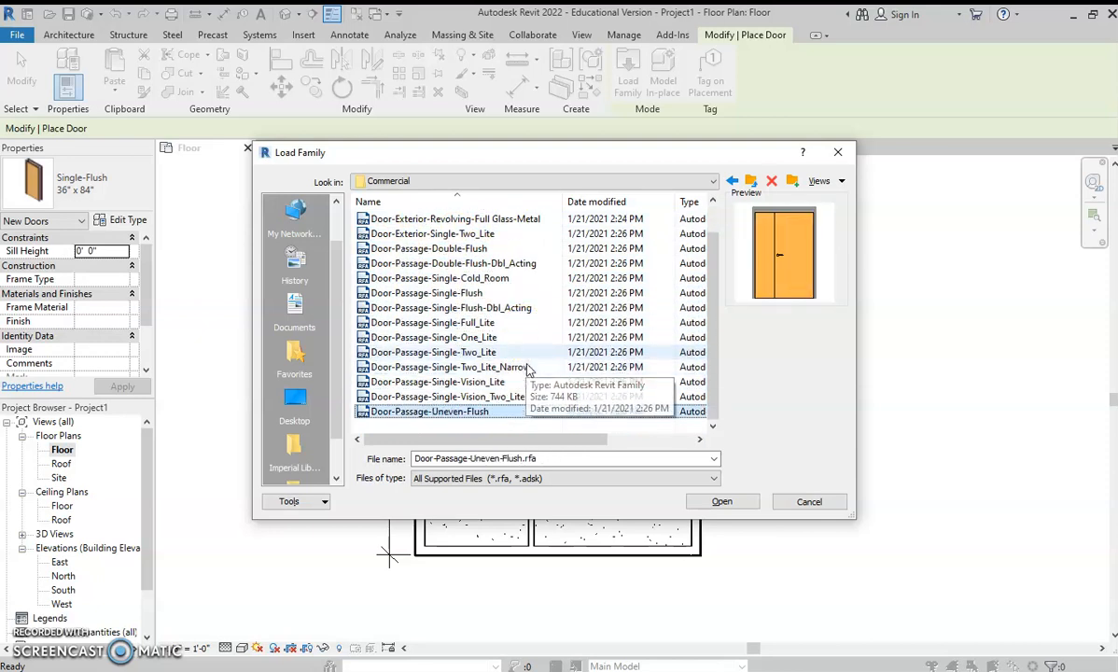
# Load the Residential family Door-Exterior-Single-Entry-Half Flat Glass-Wood_Clad with the 36" x 84" type
pyautogui.click(750, 180)
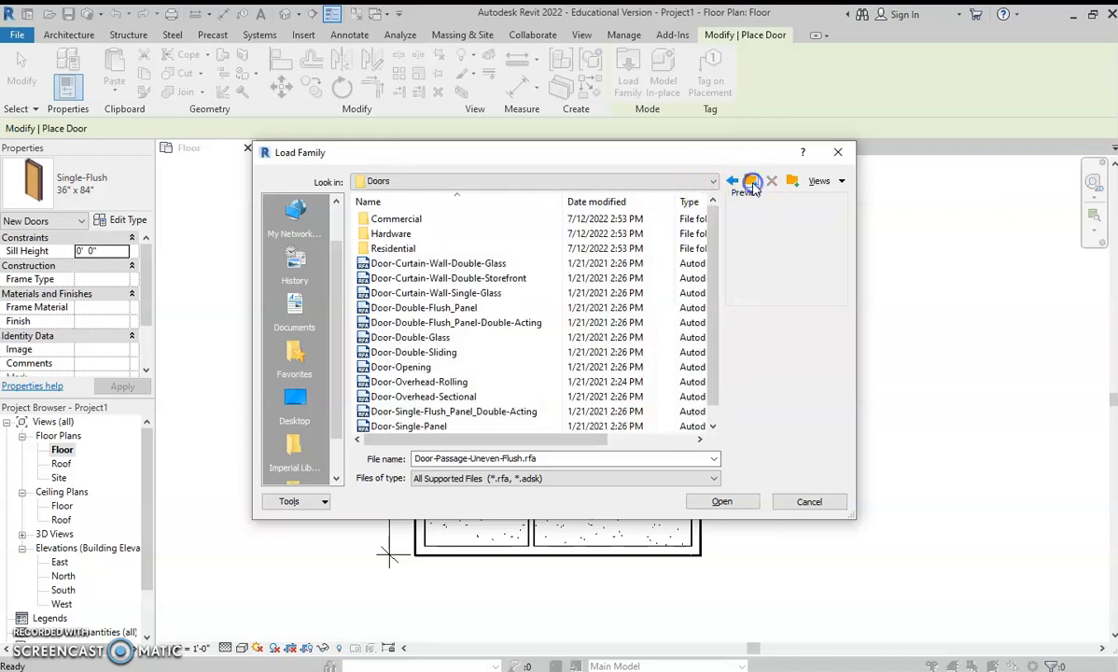
pyautogui.doubleClick(407, 249)
pyautogui.click(415, 264)
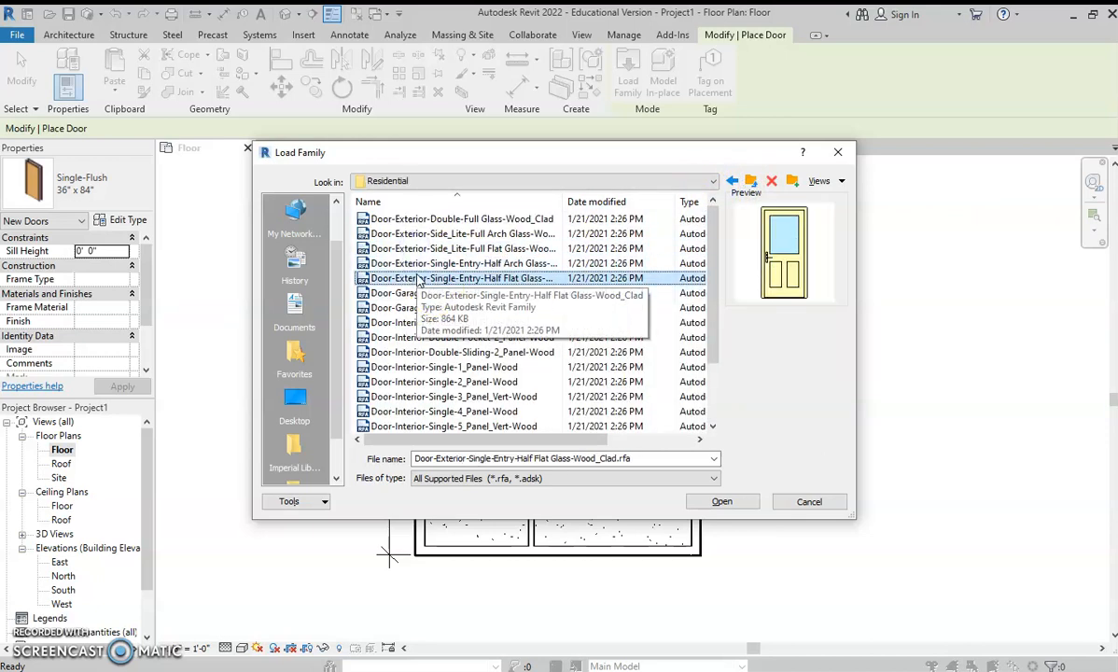
pyautogui.press('Down')
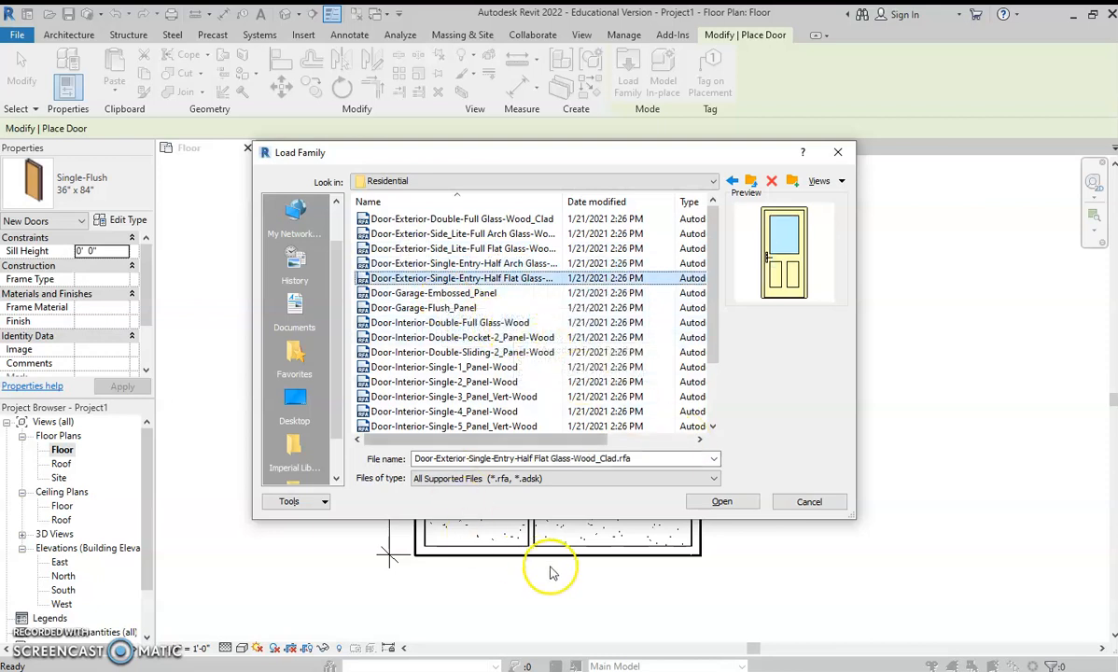
pyautogui.click(724, 501)
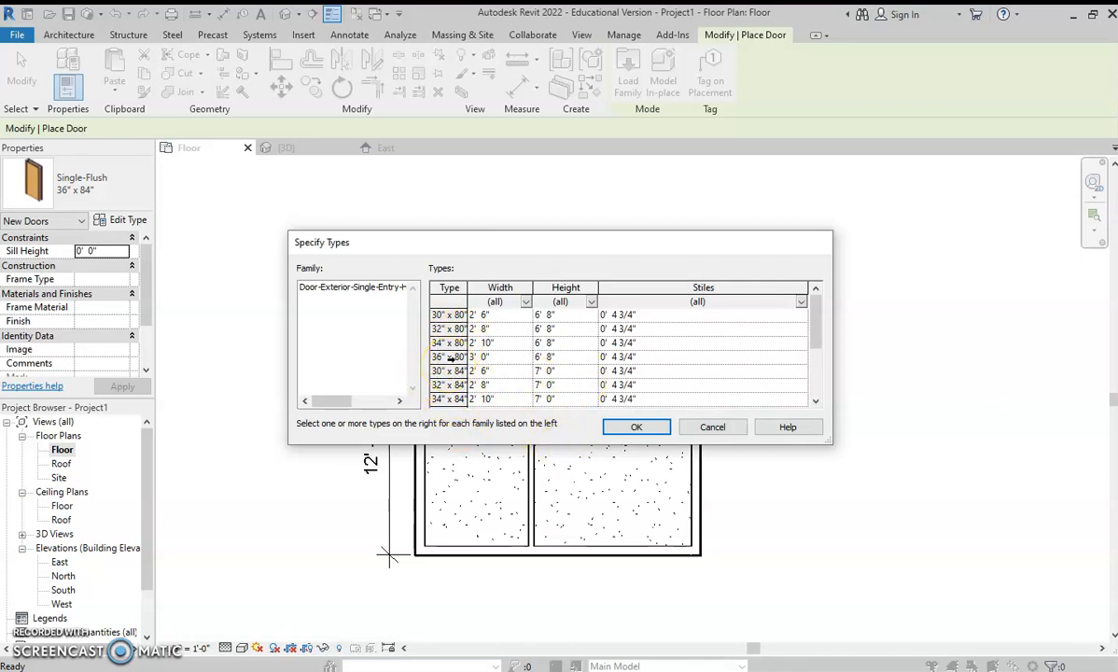
pyautogui.scroll(3, 452, 357)
pyautogui.scroll(-1, 449, 384)
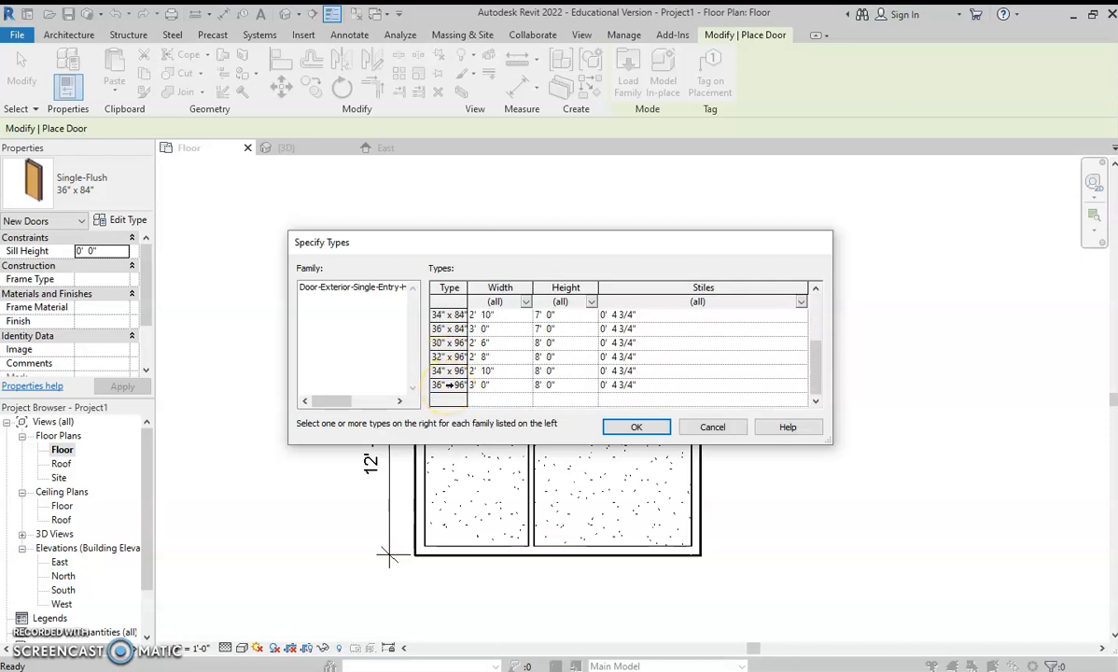
pyautogui.click(443, 329)
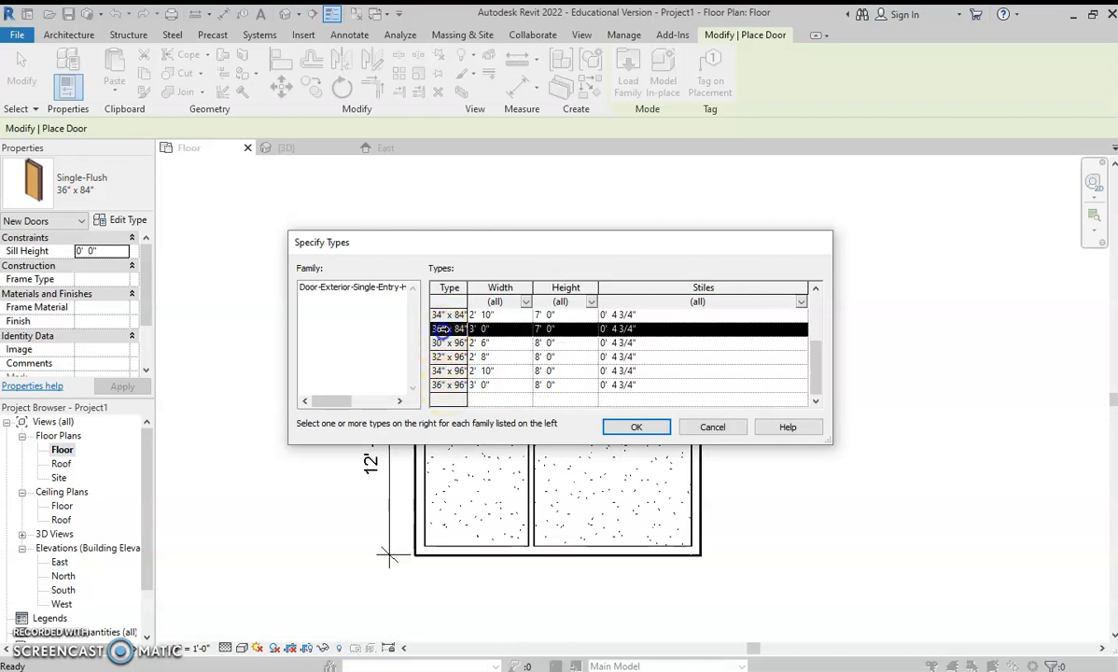
pyautogui.click(642, 429)
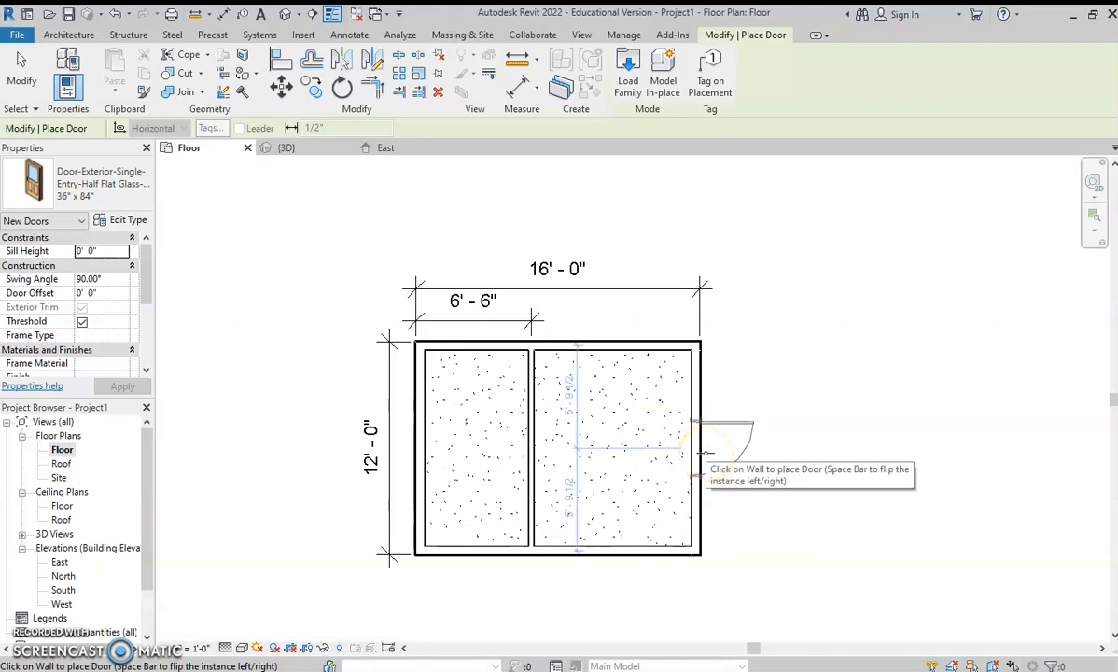
# Place the exterior door centred on the shed's east wall and flip it to swing into the room
pyautogui.click(706, 452)
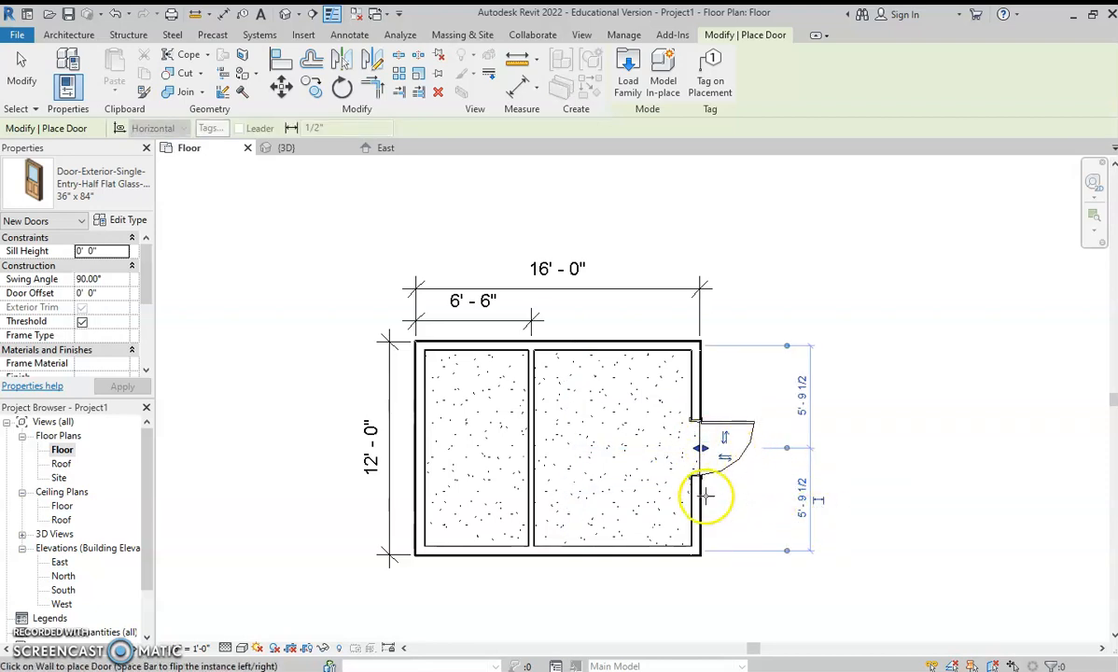
pyautogui.scroll(4, 706, 496)
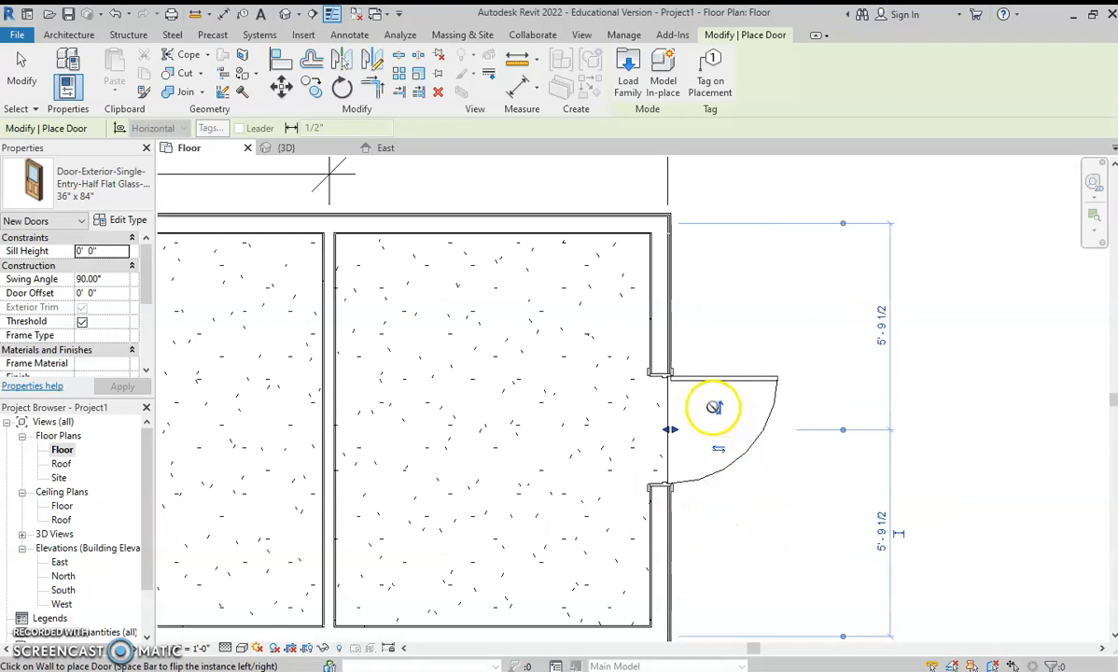
pyautogui.press('Escape')
pyautogui.click(741, 387)
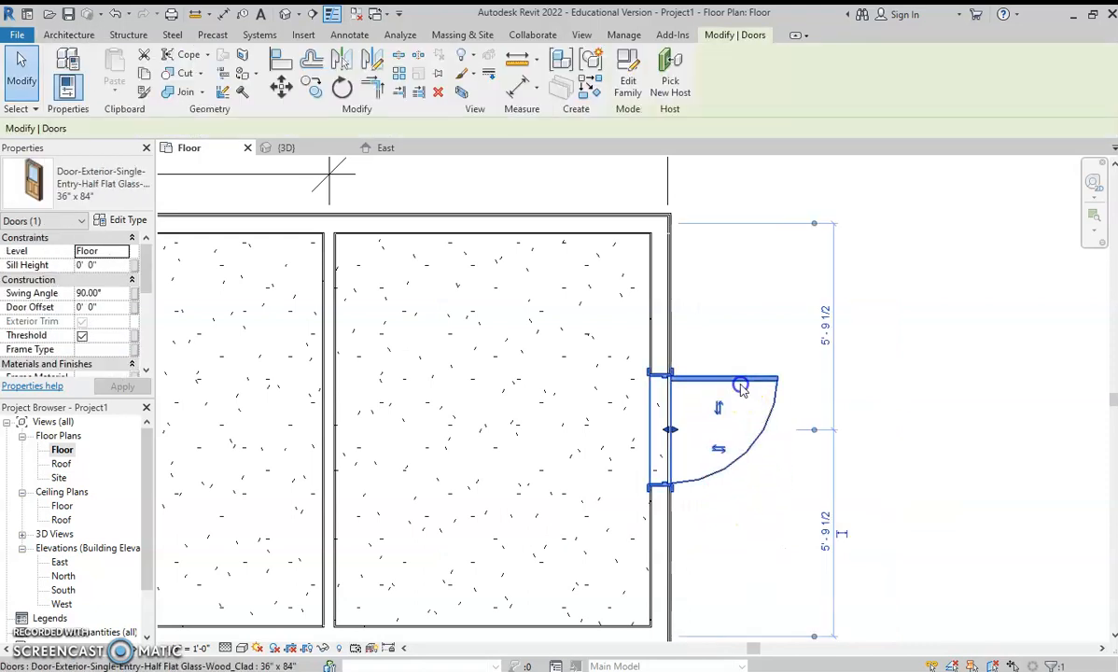
pyautogui.click(719, 408)
pyautogui.click(720, 450)
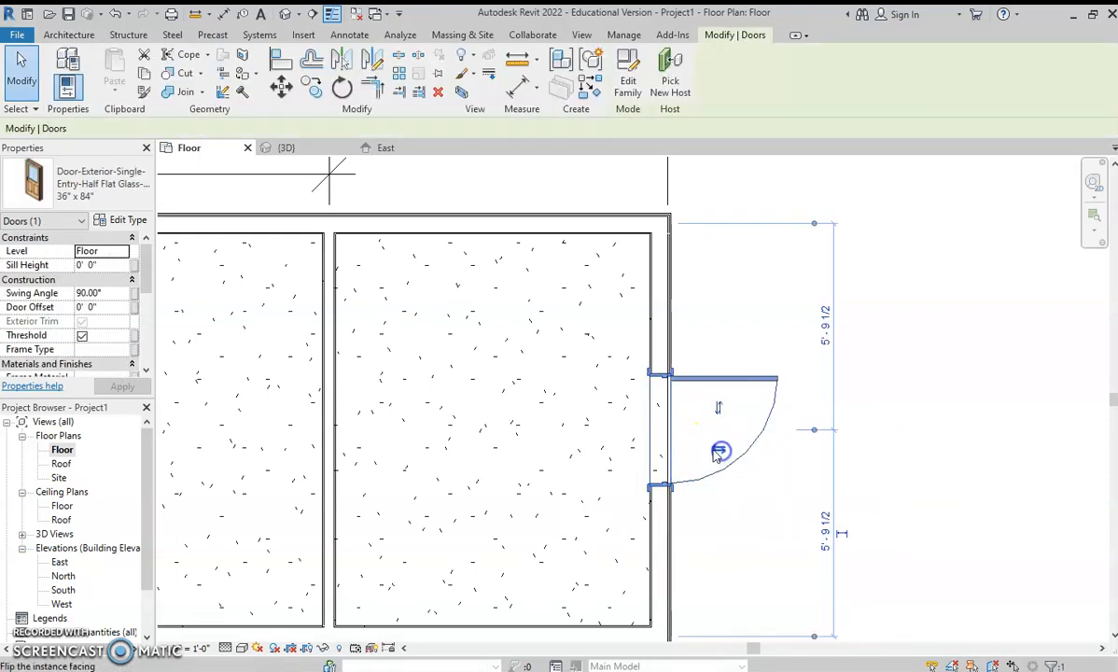
pyautogui.click(719, 407)
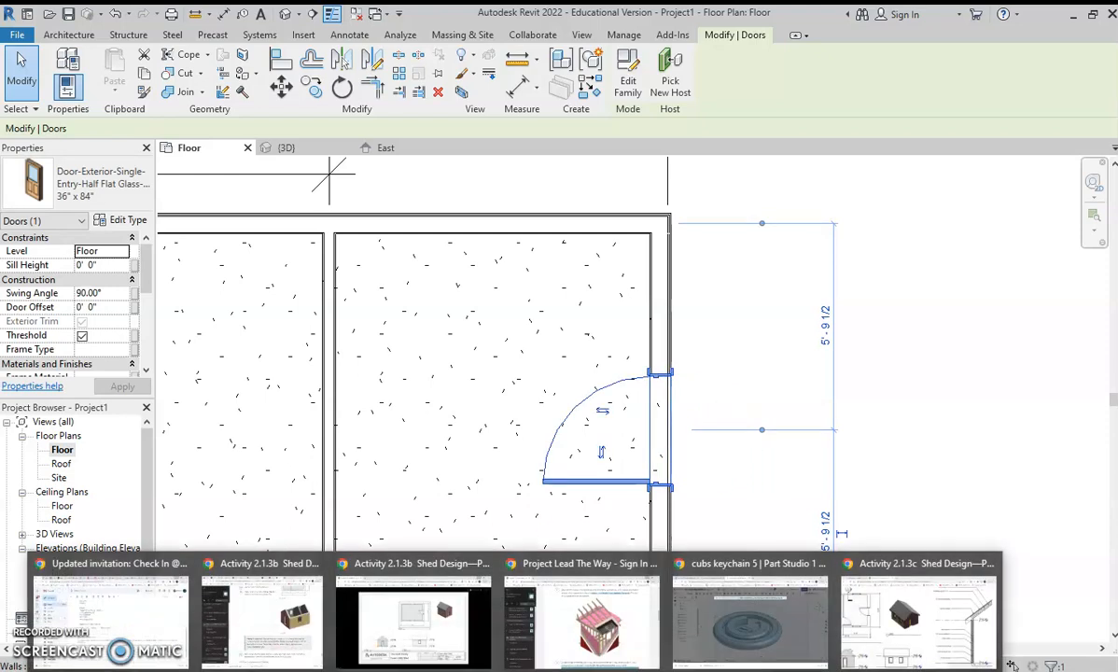
# Check the door swing in the shed reference drawing and flip the east door's hinges to its north side to match
pyautogui.click(938, 621)
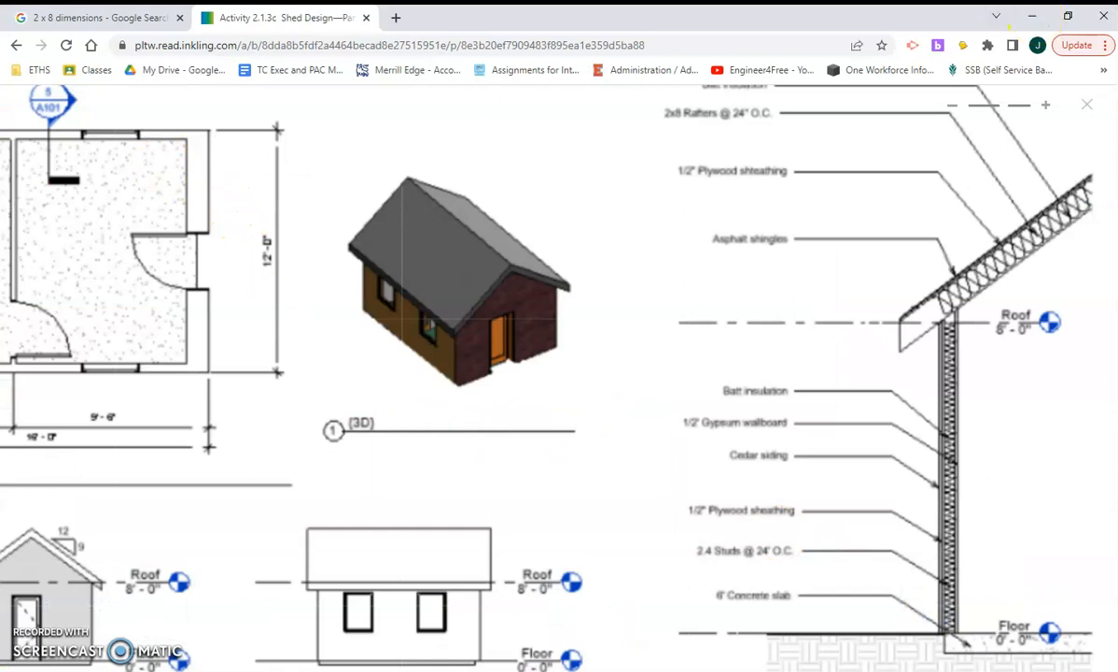
pyautogui.click(1032, 17)
pyautogui.click(605, 454)
pyautogui.scroll(-1, 561, 532)
pyautogui.scroll(-1, 561, 532)
pyautogui.moveTo(561, 532); pyautogui.dragTo(663, 529, button='middle')
pyautogui.scroll(1, 563, 549)
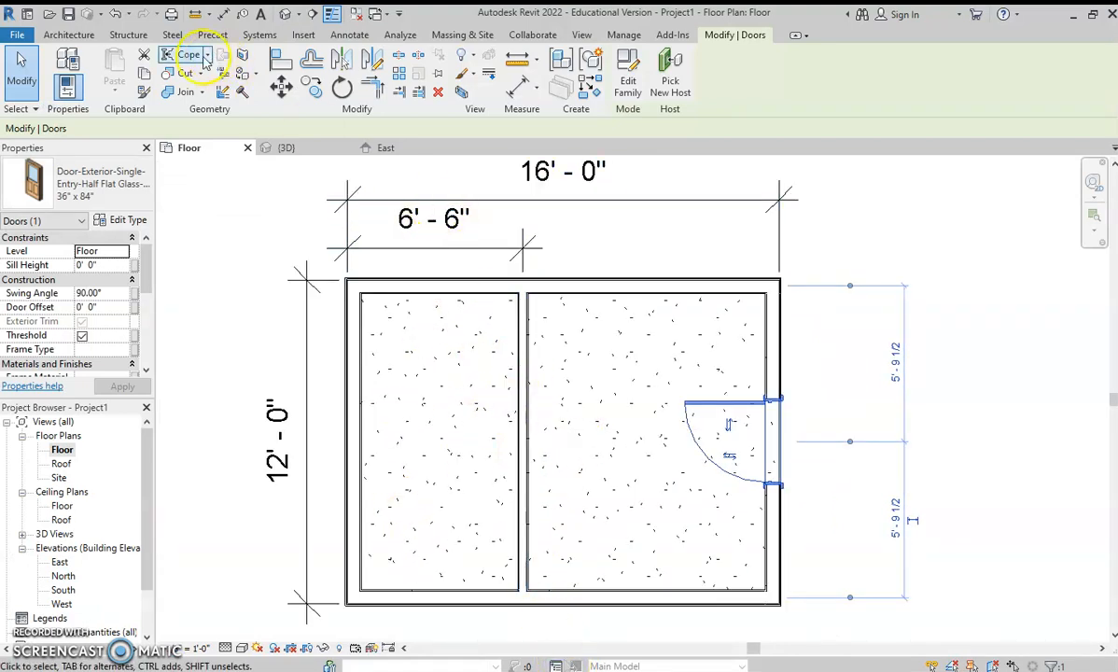
# Start placing another door, preview the Residential interior door families and choose Door-Interior-Single-1_Panel-Wood
pyautogui.click(68, 35)
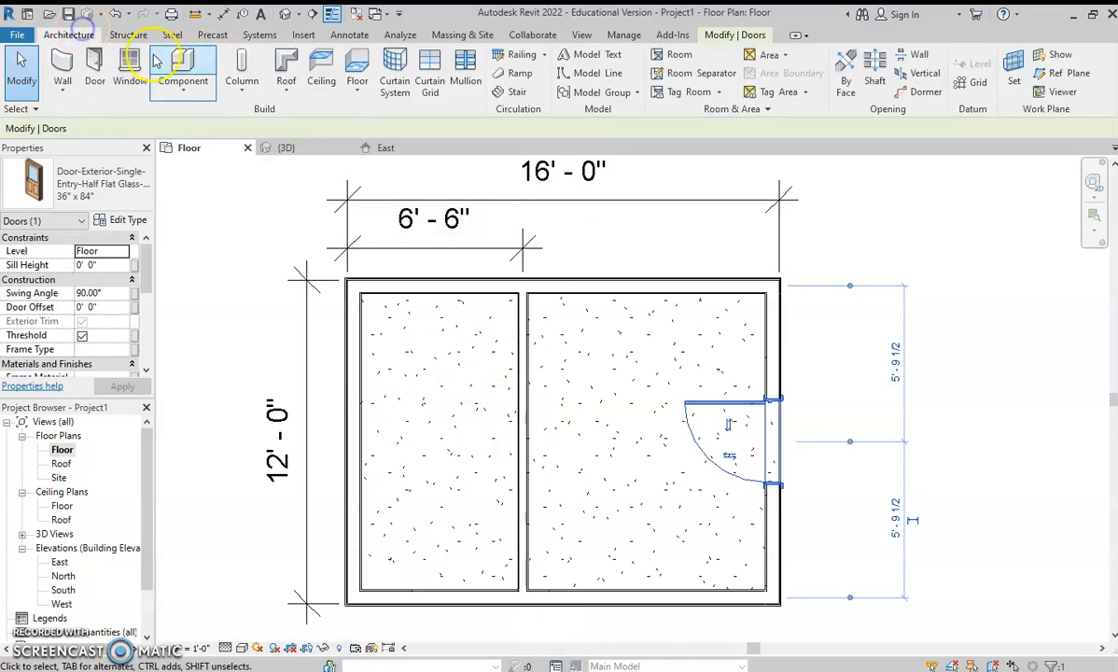
pyautogui.click(93, 83)
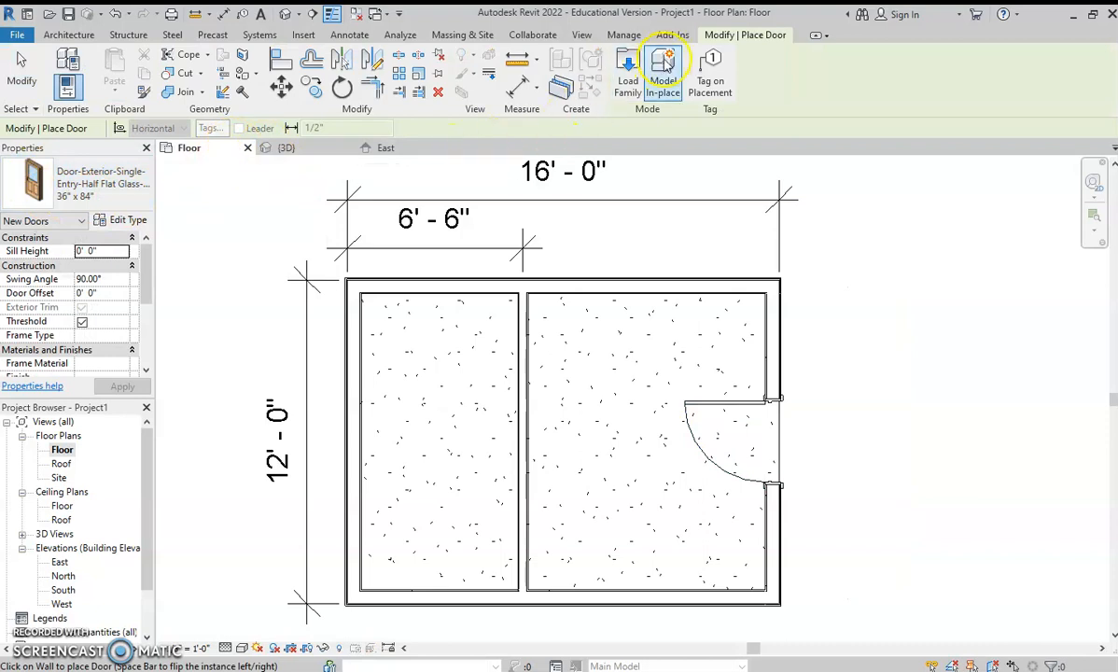
pyautogui.click(628, 67)
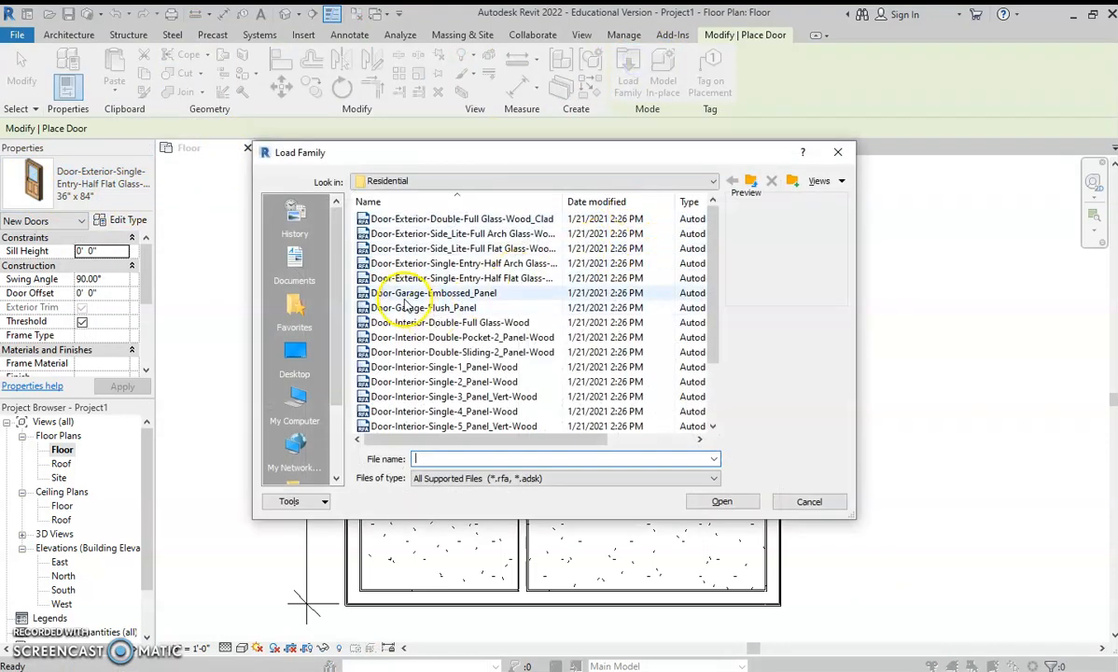
pyautogui.click(399, 322)
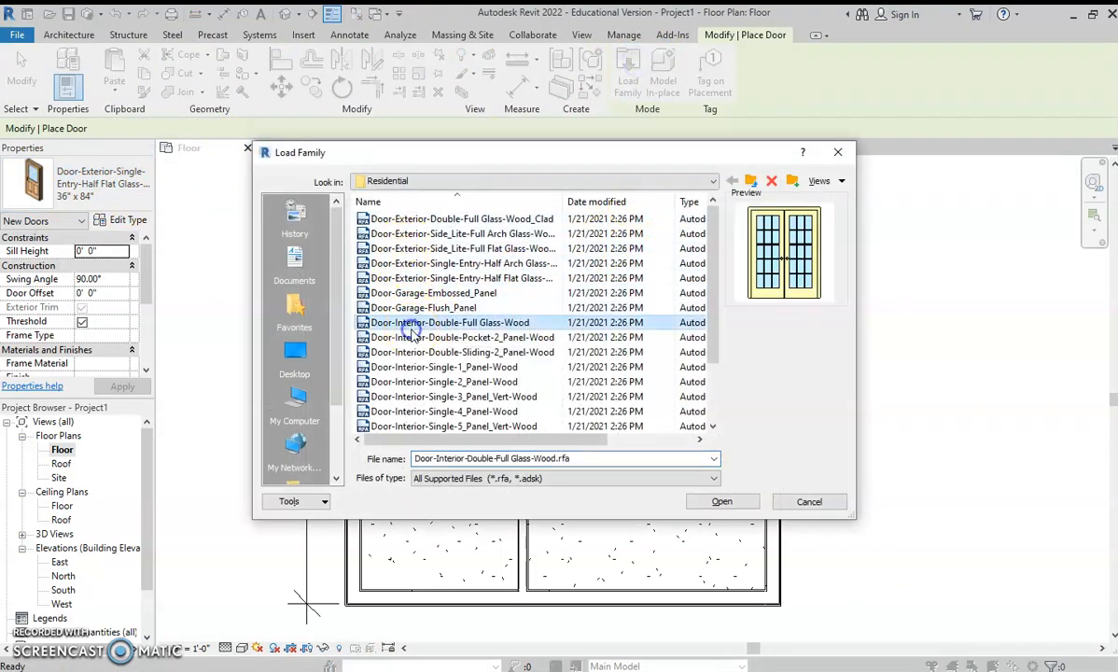
pyautogui.press('Down')
pyautogui.press('Down')
pyautogui.press('Down')
pyautogui.press('Down')
pyautogui.press('Down')
pyautogui.press('Down')
pyautogui.press('Down')
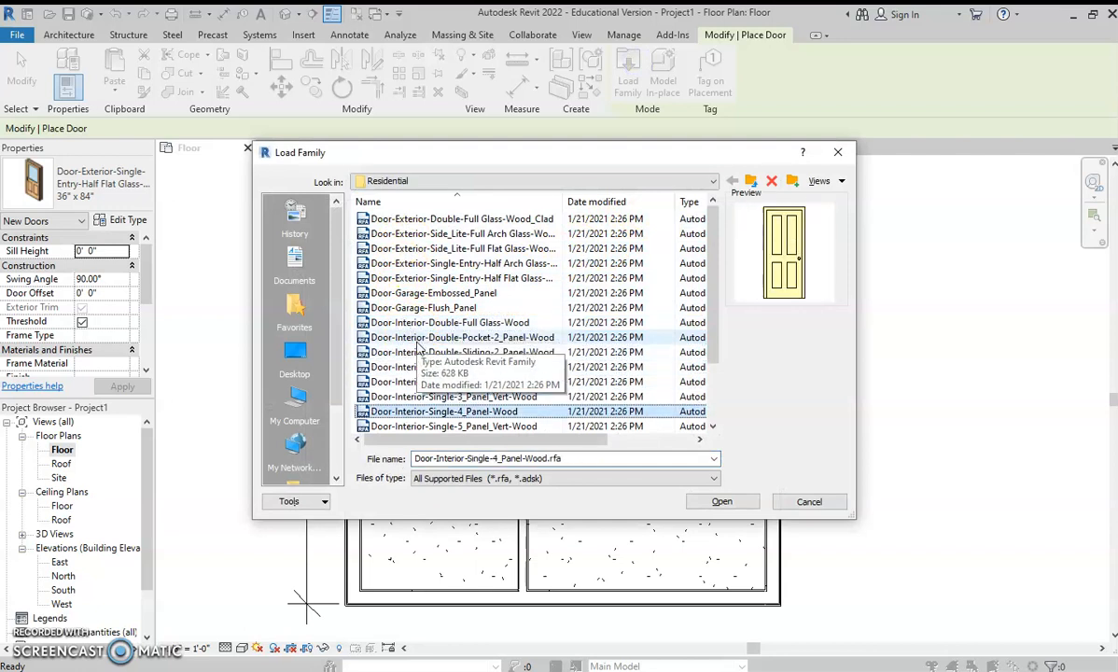
pyautogui.press('Down')
pyautogui.press('Down')
pyautogui.press('Down')
pyautogui.press('Down')
pyautogui.press('Up')
pyautogui.press('Up')
pyautogui.press('Up')
pyautogui.press('Up')
pyautogui.press('Up')
pyautogui.press('Up')
pyautogui.press('Up')
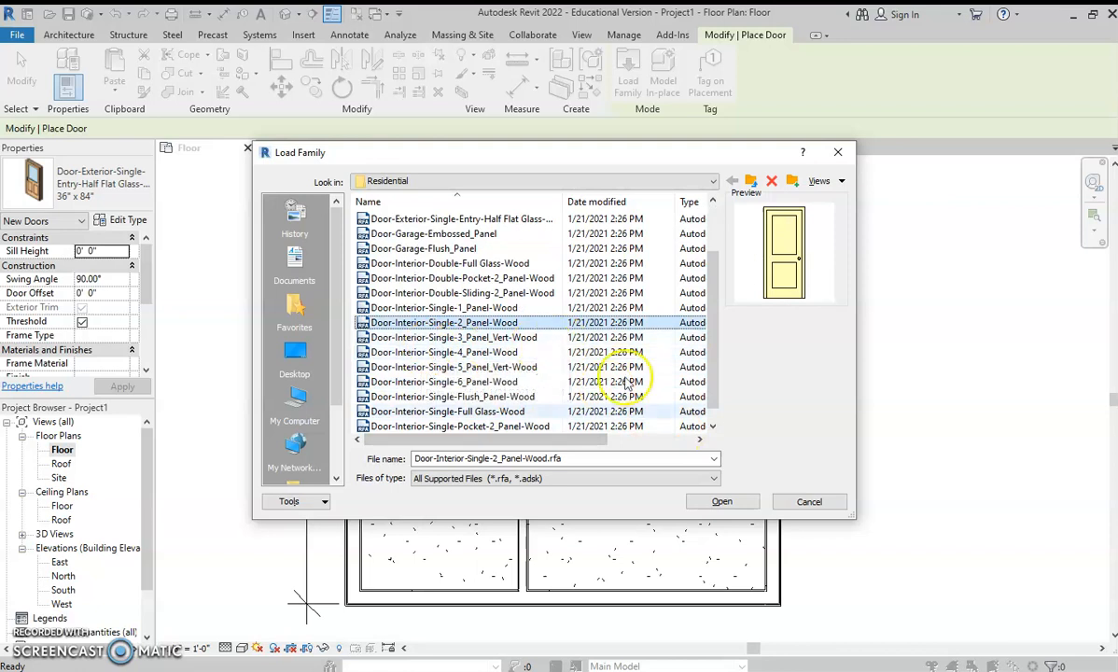
pyautogui.press('Up')
# Load the one-panel wood interior door family with the 36" x 84" type
pyautogui.click(721, 502)
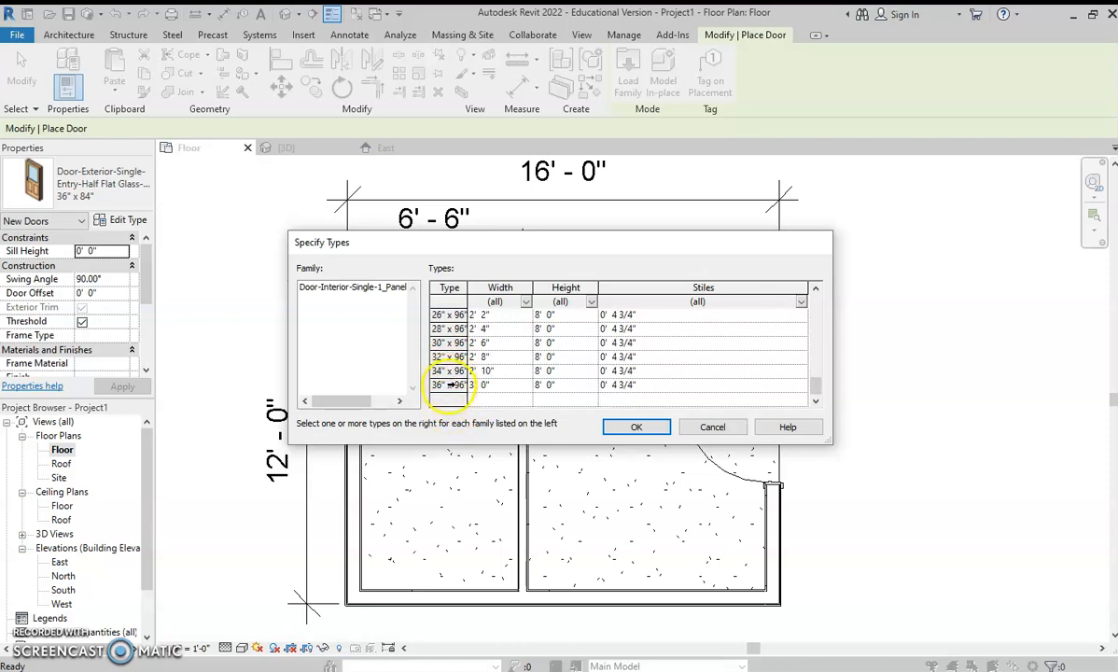
pyautogui.click(452, 385)
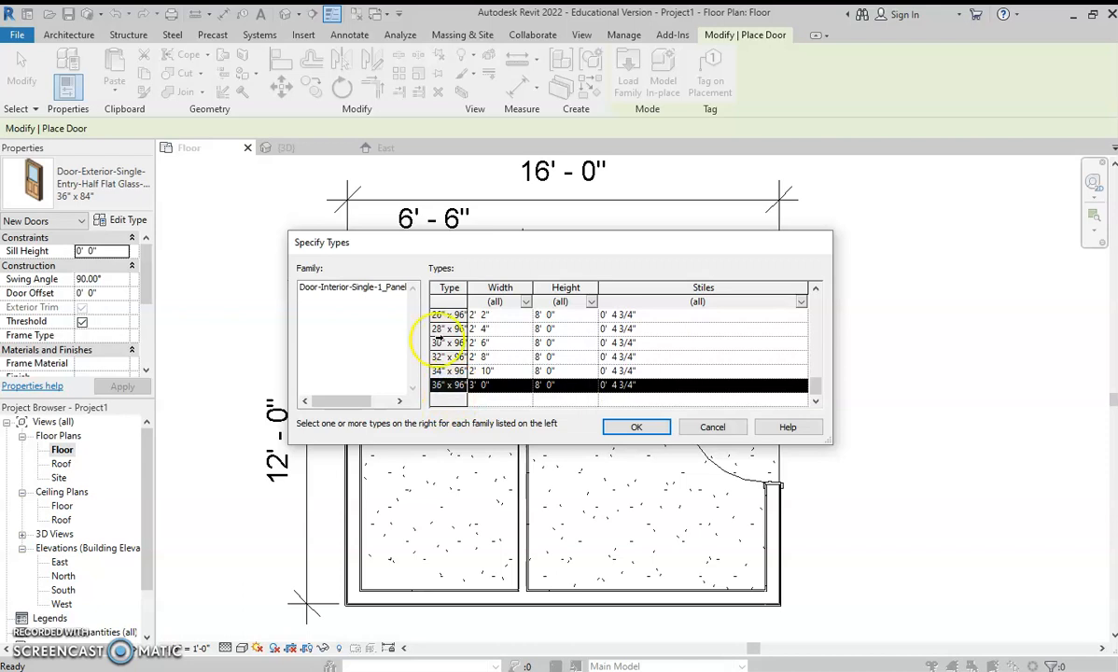
pyautogui.scroll(1, 440, 346)
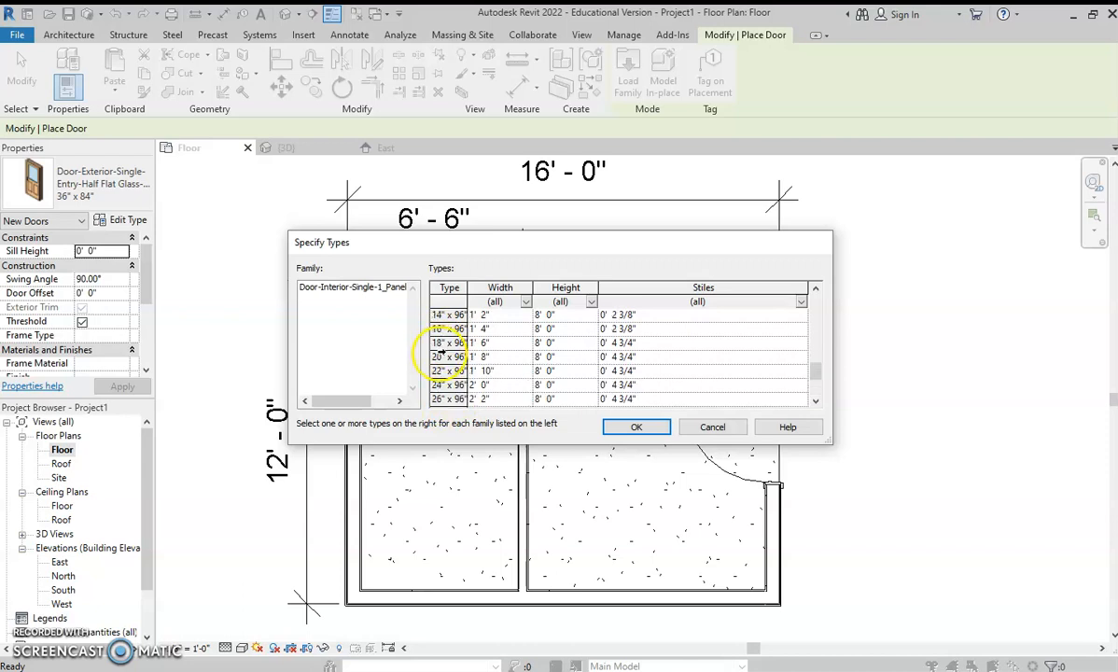
pyautogui.click(450, 370)
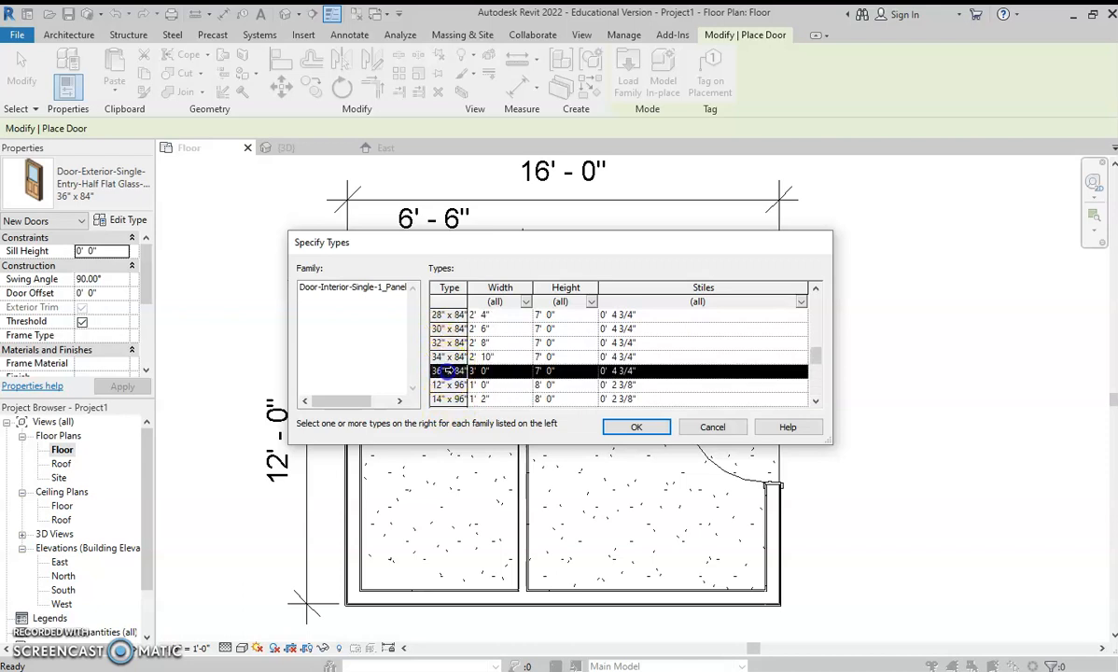
pyautogui.click(632, 427)
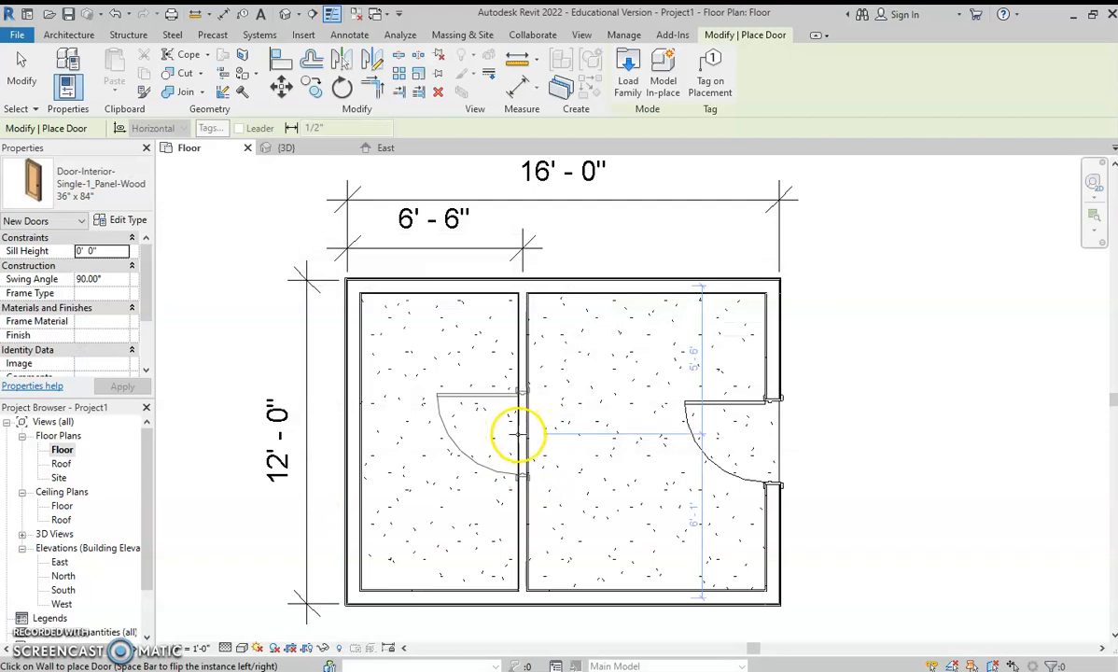
# Place the interior door on the partition wall, swinging into the west room, and make its temporary location dimension permanent
pyautogui.click(518, 441)
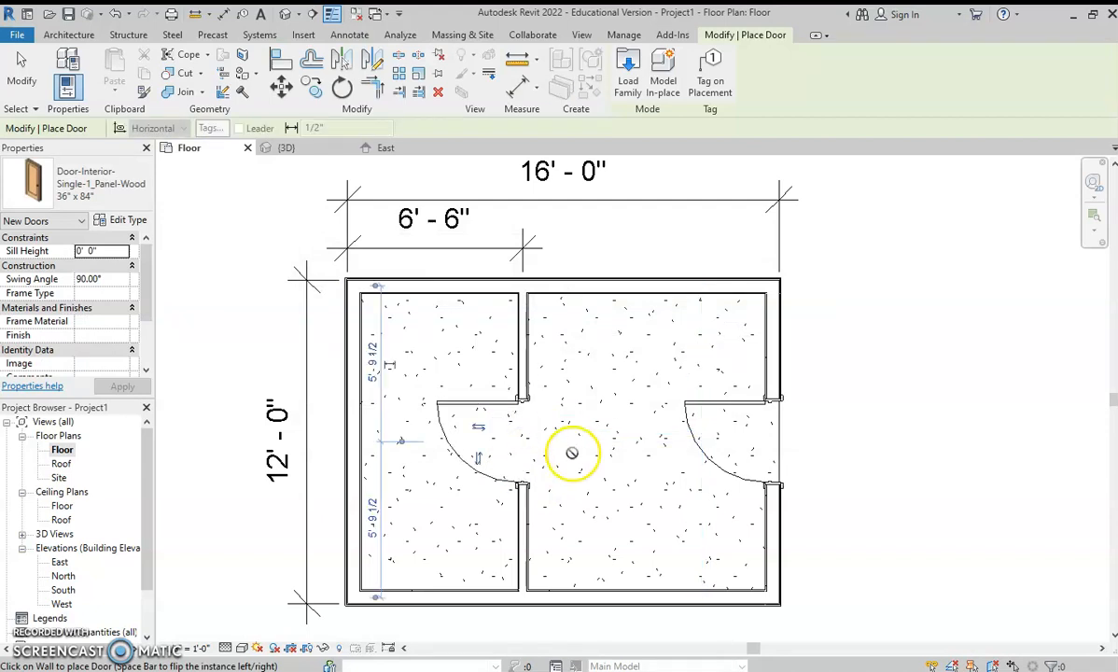
pyautogui.press('Escape')
pyautogui.scroll(-1, 494, 401)
pyautogui.click(489, 400)
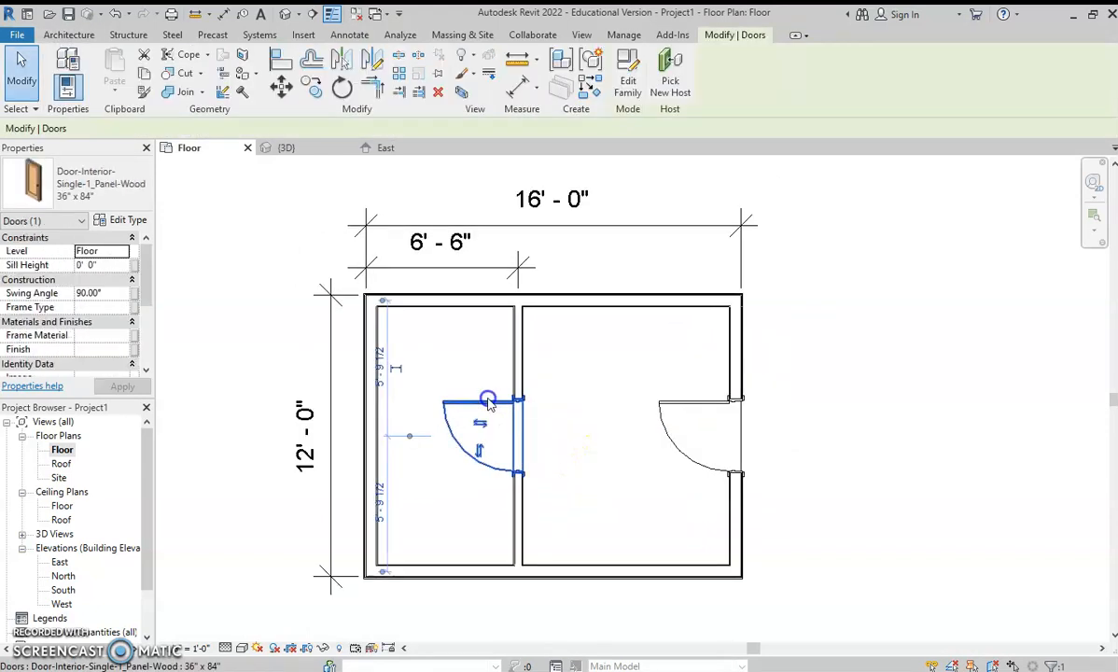
pyautogui.scroll(2, 448, 444)
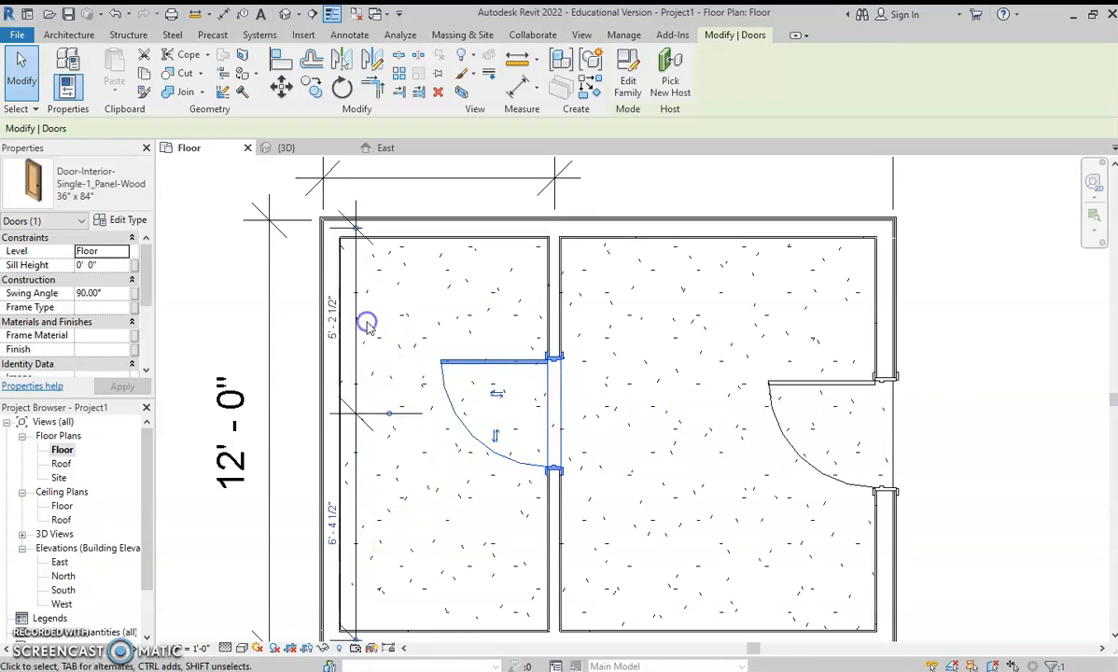
pyautogui.scroll(-2, 362, 420)
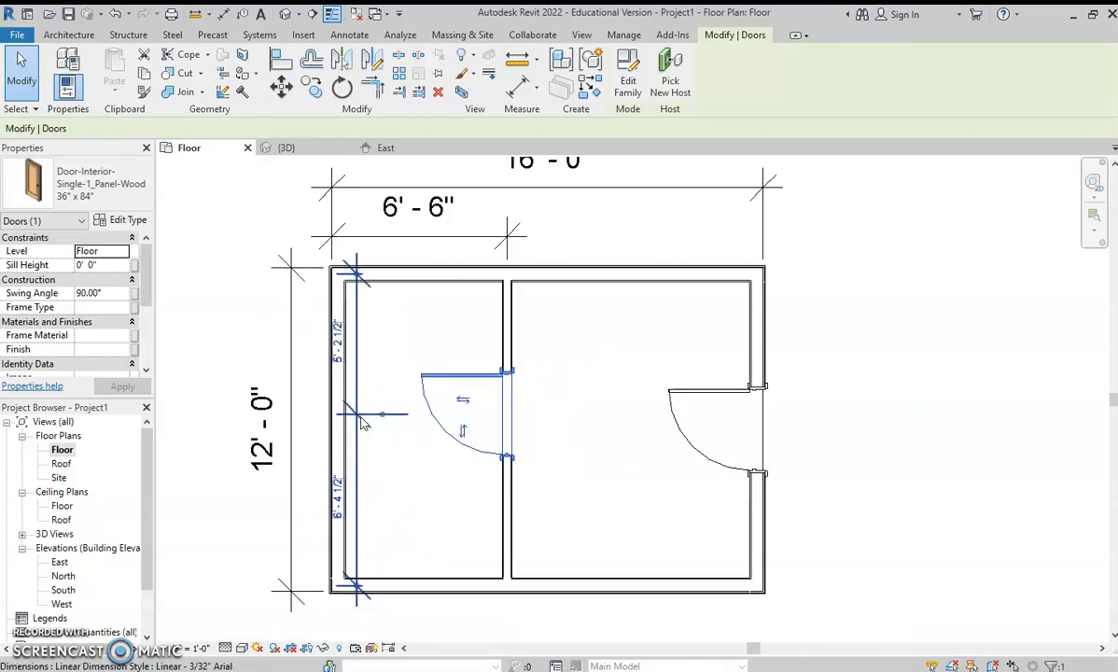
# Apply the EQ constraint to the interior door's location dimension to centre the door along the partition
pyautogui.click(445, 439)
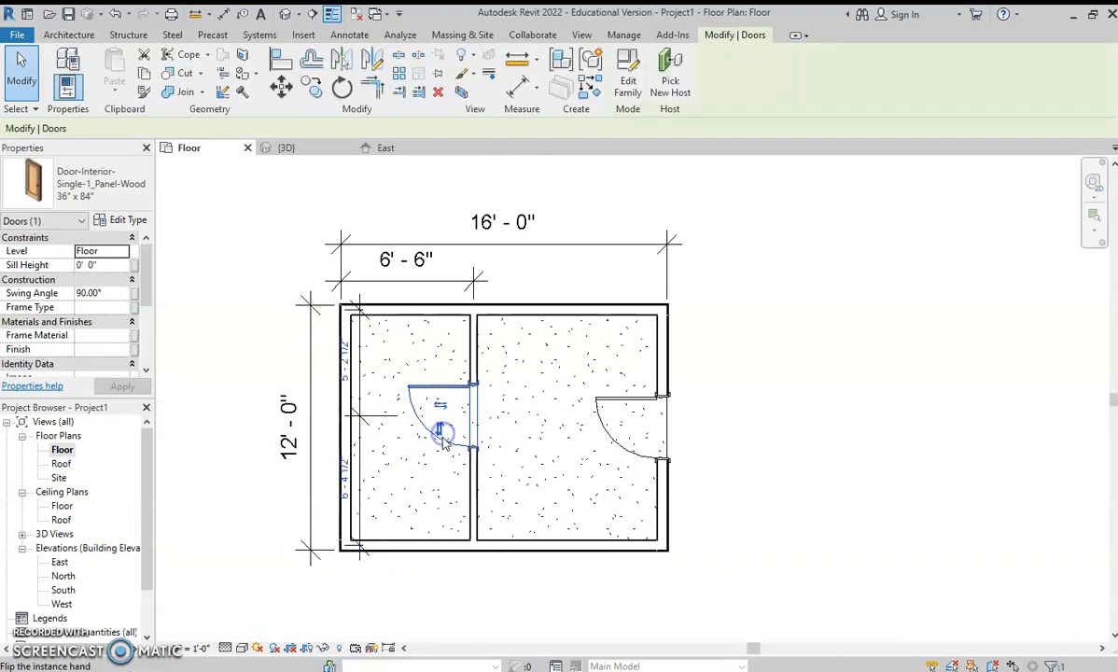
pyautogui.scroll(2, 374, 429)
pyautogui.click(367, 417)
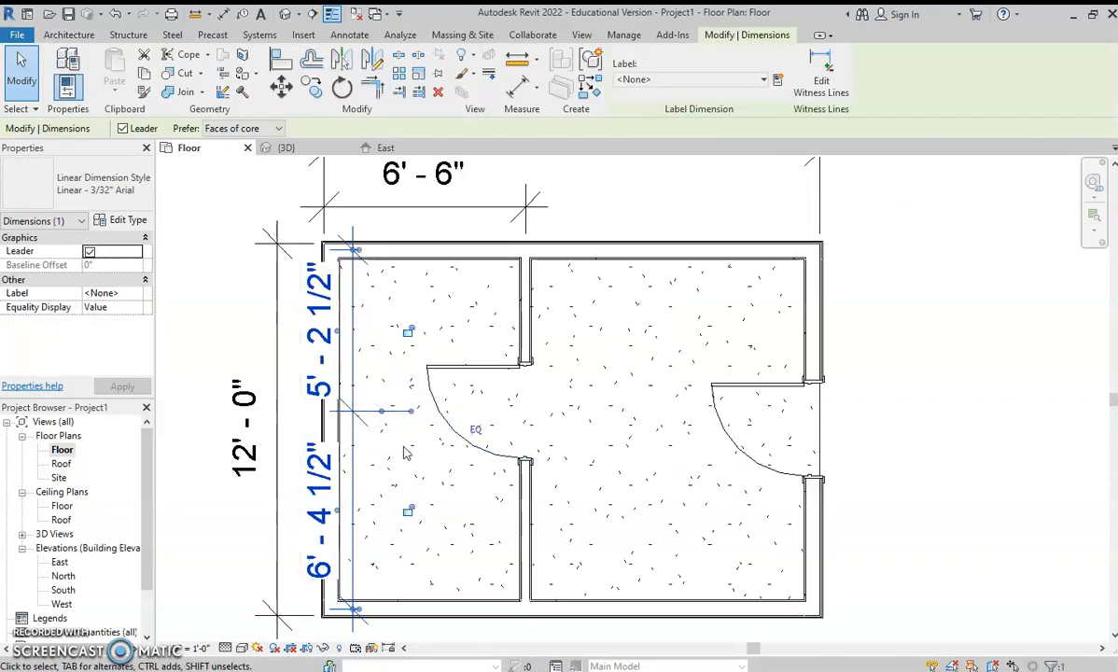
pyautogui.click(476, 432)
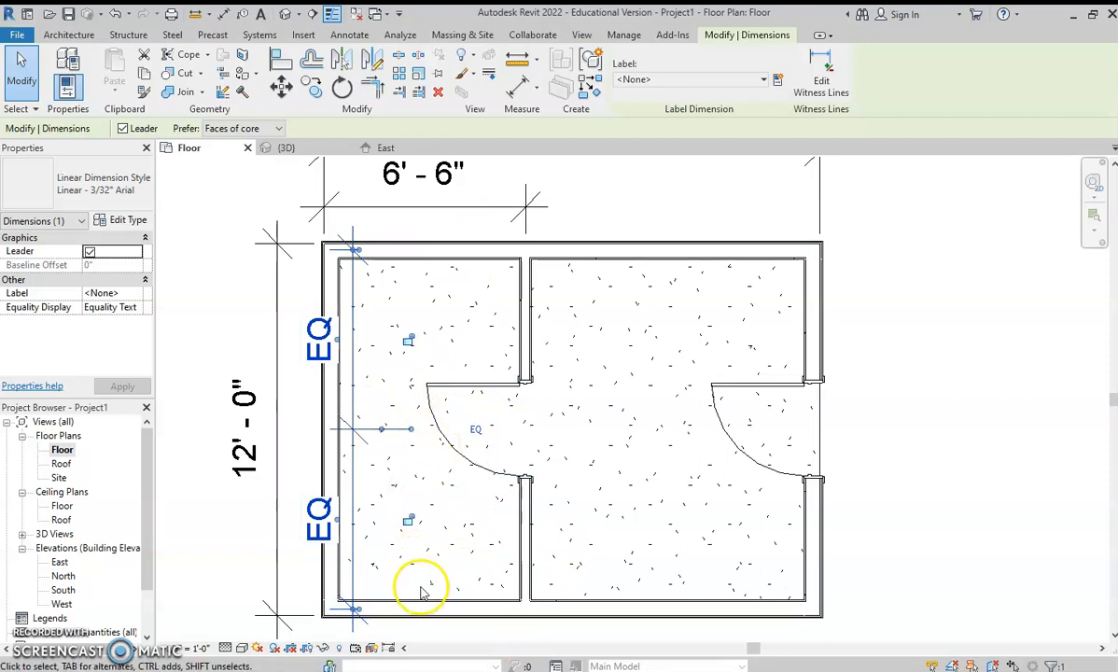
pyautogui.click(452, 528)
pyautogui.click(472, 471)
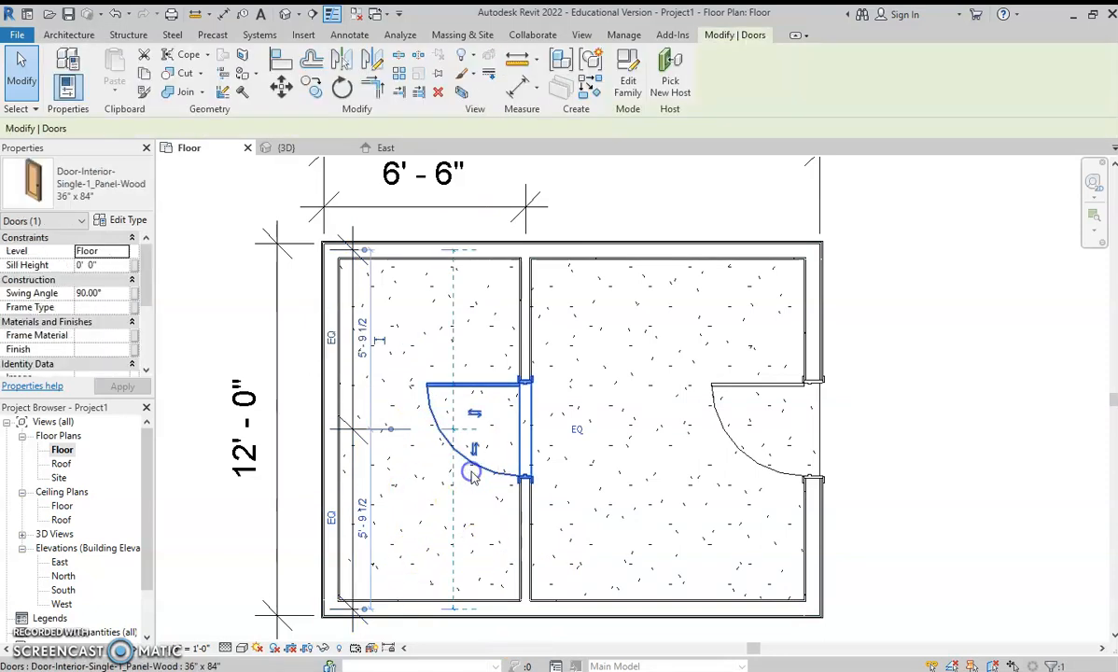
pyautogui.click(435, 513)
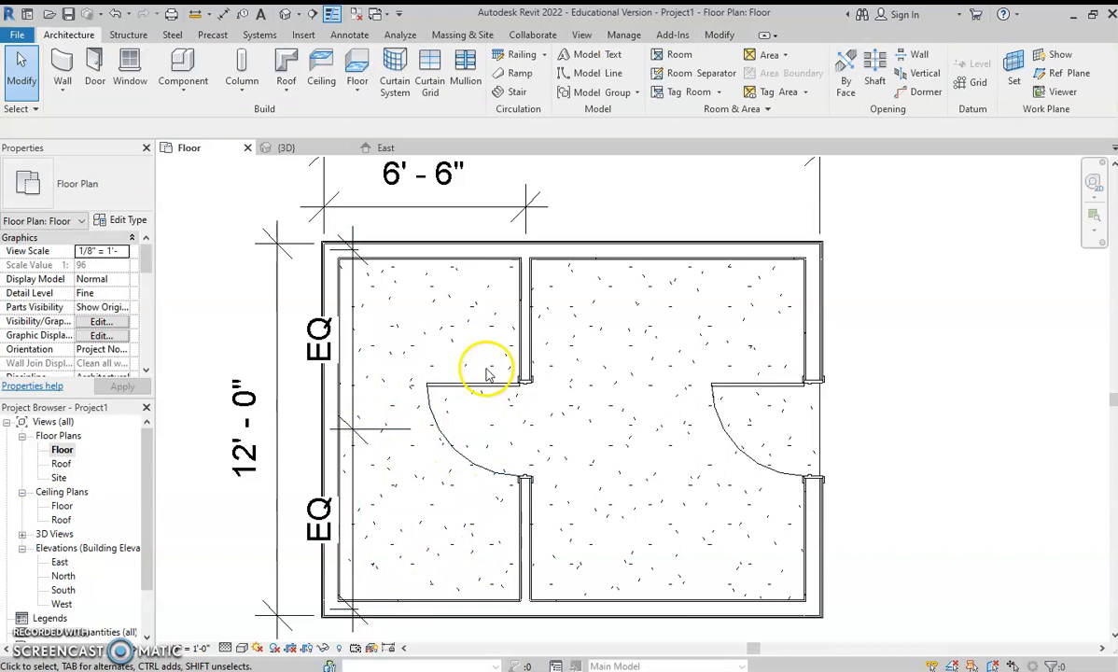
# Delete the EQ dimension beside the interior door while leaving the elements constrained
pyautogui.click(363, 429)
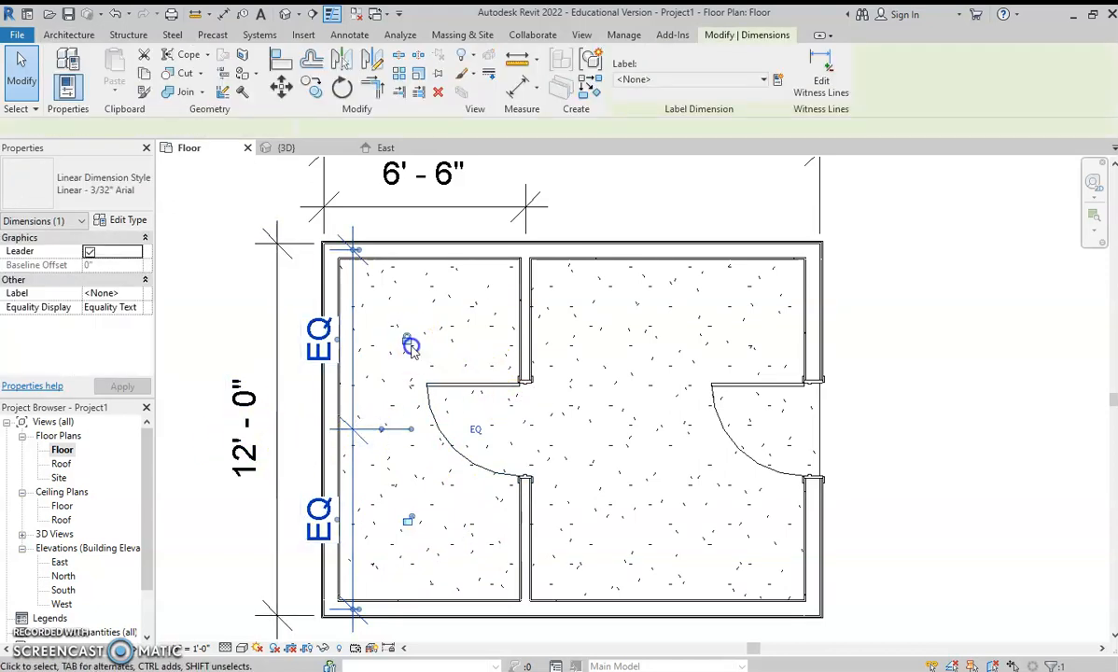
pyautogui.press('Delete')
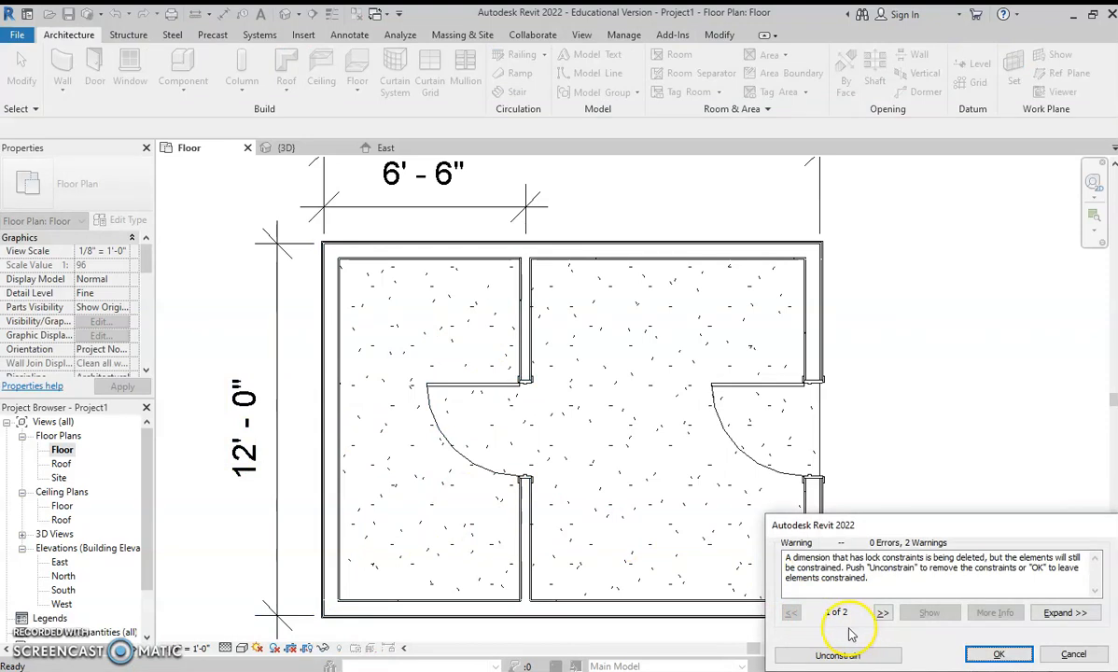
pyautogui.click(997, 655)
pyautogui.click(457, 392)
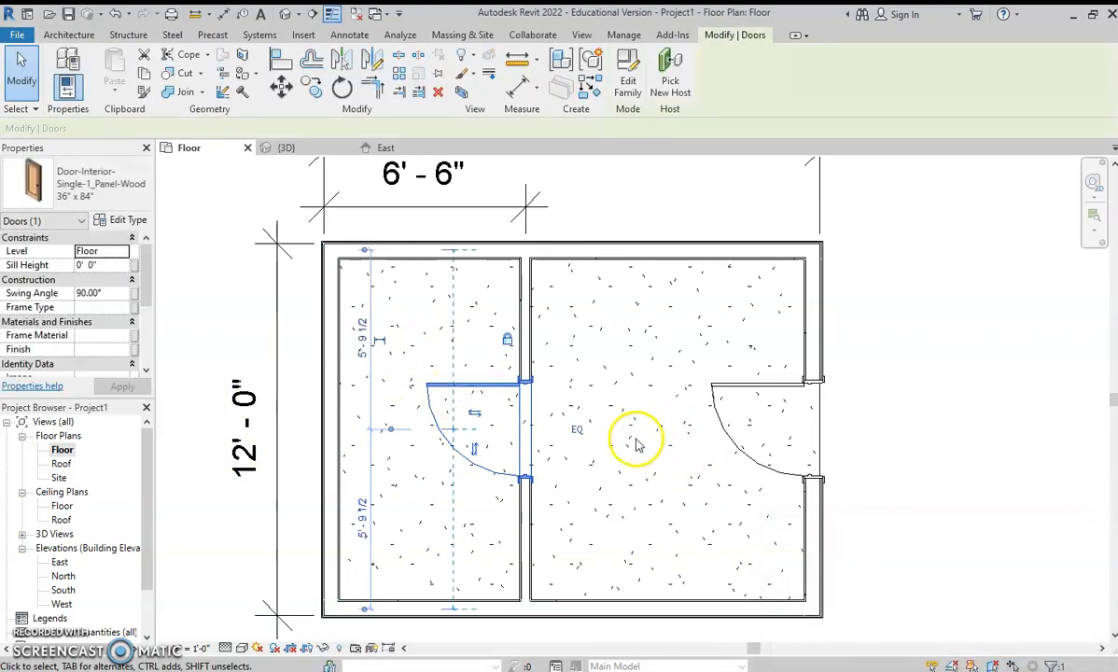
pyautogui.click(588, 324)
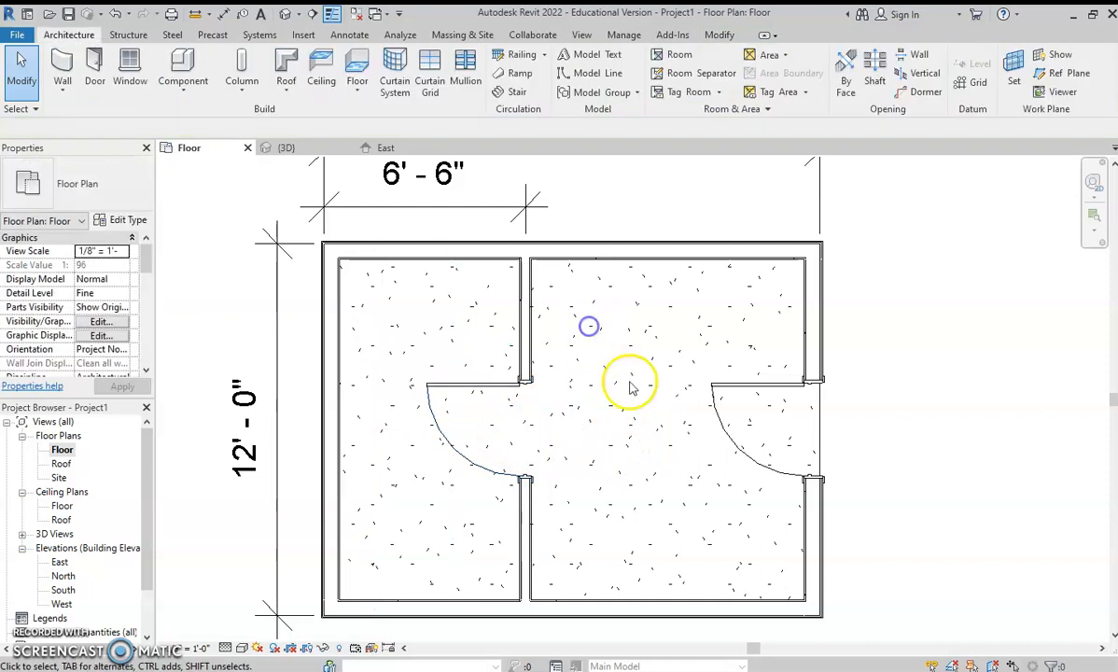
pyautogui.scroll(-2, 644, 399)
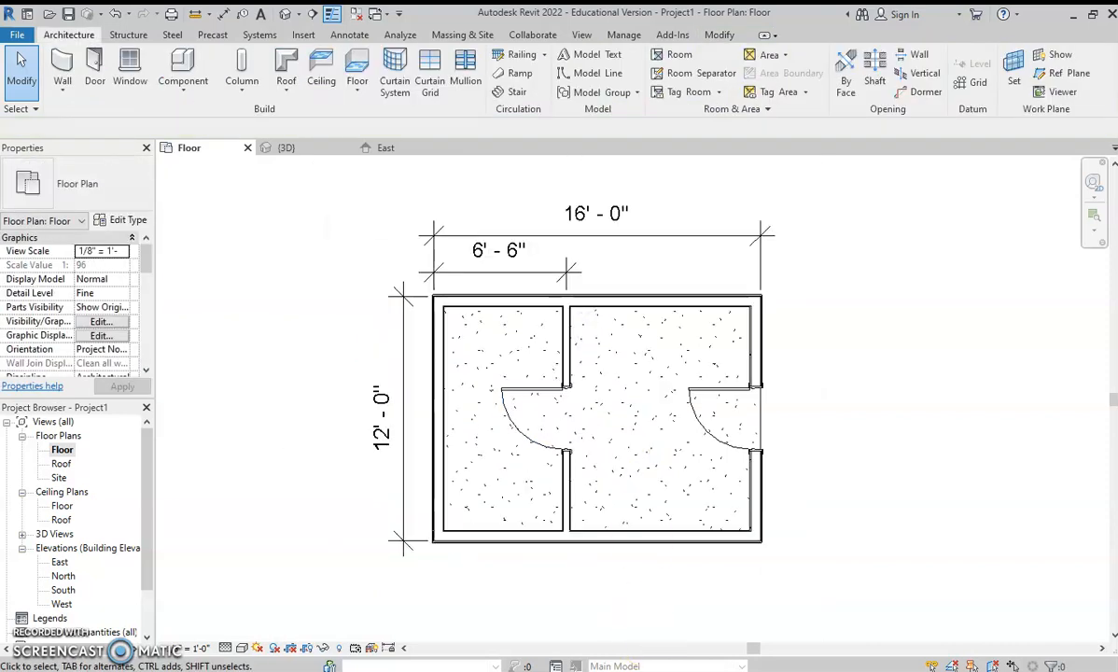
# Switch to the shed reference drawing in the browser and check the floor plan's door and window layout
pyautogui.moveTo(515, 671)
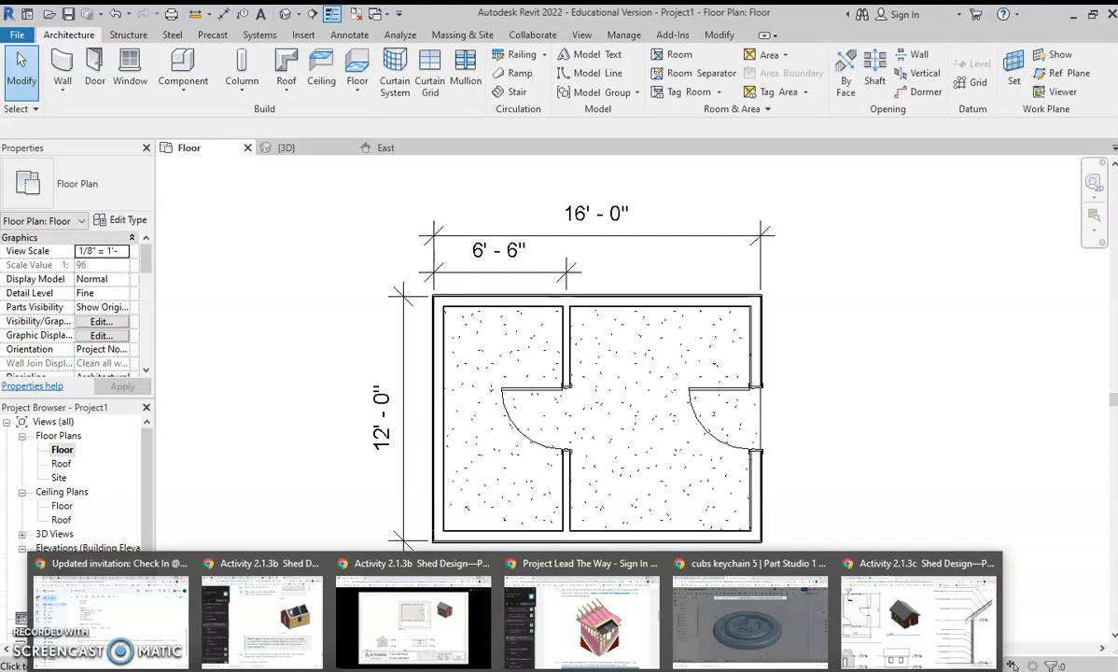
pyautogui.click(916, 618)
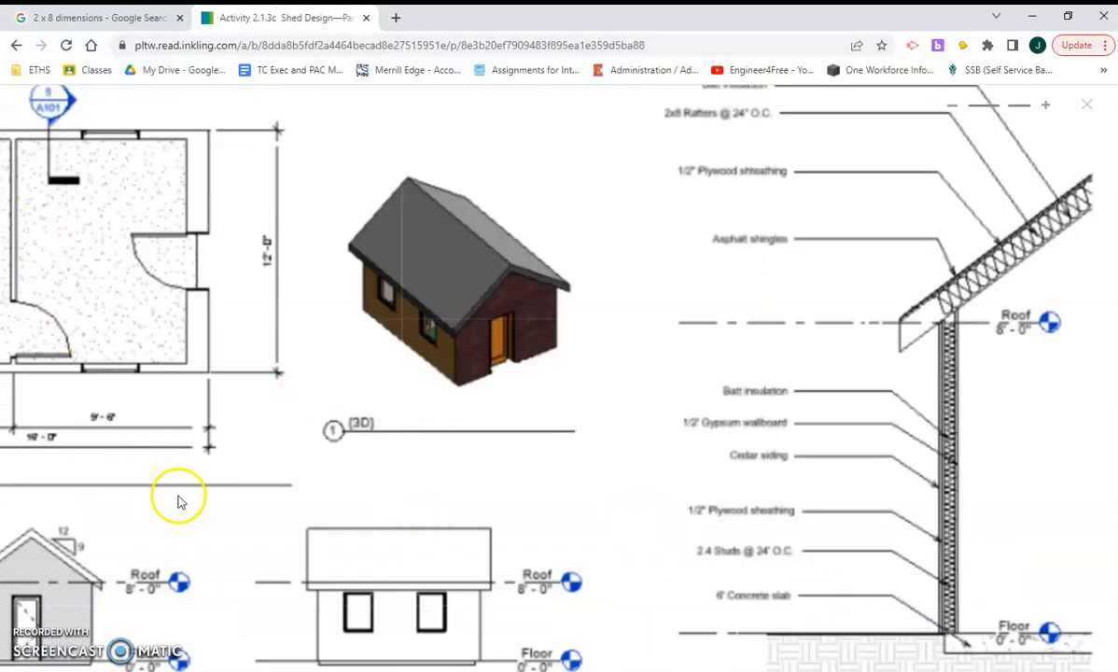
pyautogui.moveTo(420, 499)
pyautogui.mouseDown()
pyautogui.moveTo(255, 493)
pyautogui.moveTo(1078, 483)
pyautogui.moveTo(939, 500)
pyautogui.moveTo(634, 498)
pyautogui.mouseUp()
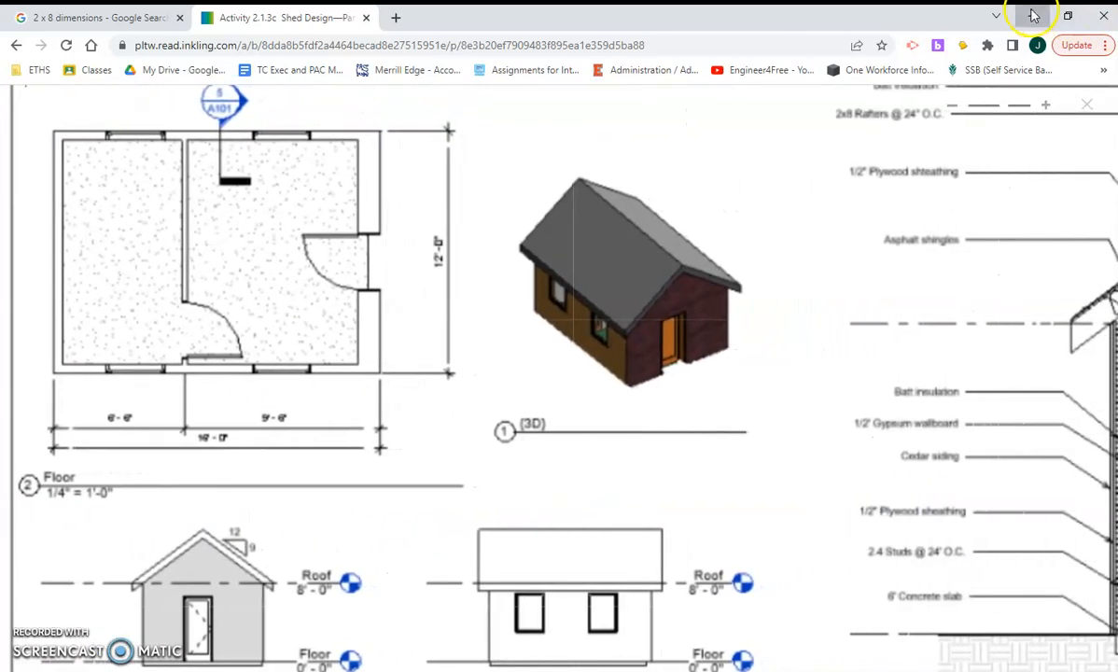
pyautogui.click(1032, 16)
# Start placing a window and open the Windows folder of the English-Imperial library for loading a family
pyautogui.click(129, 75)
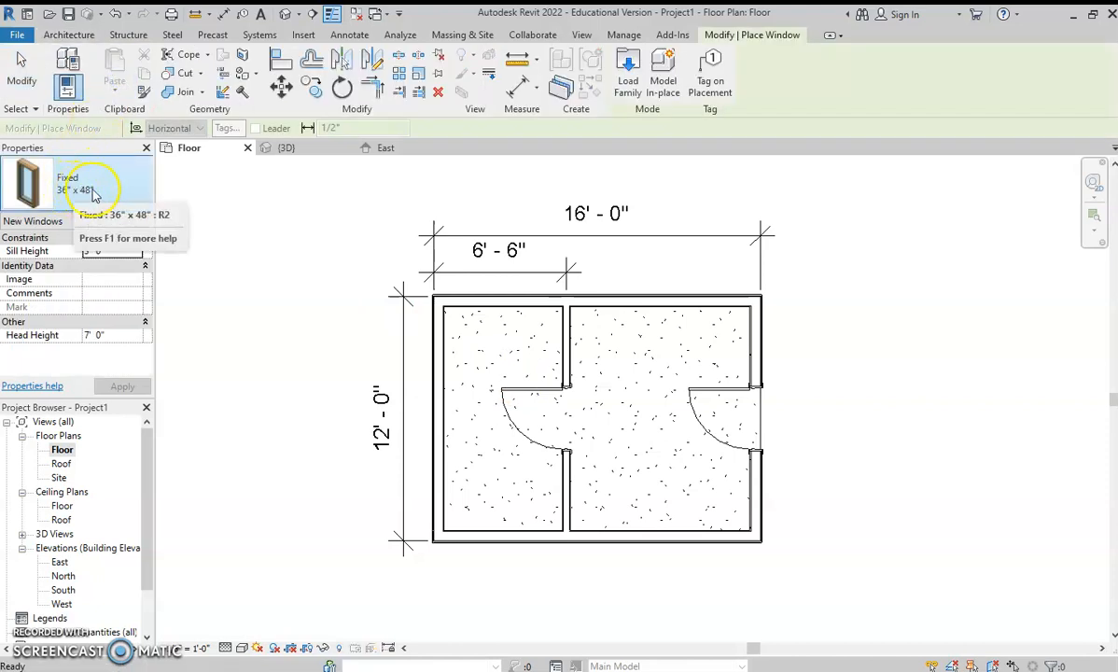
pyautogui.click(623, 67)
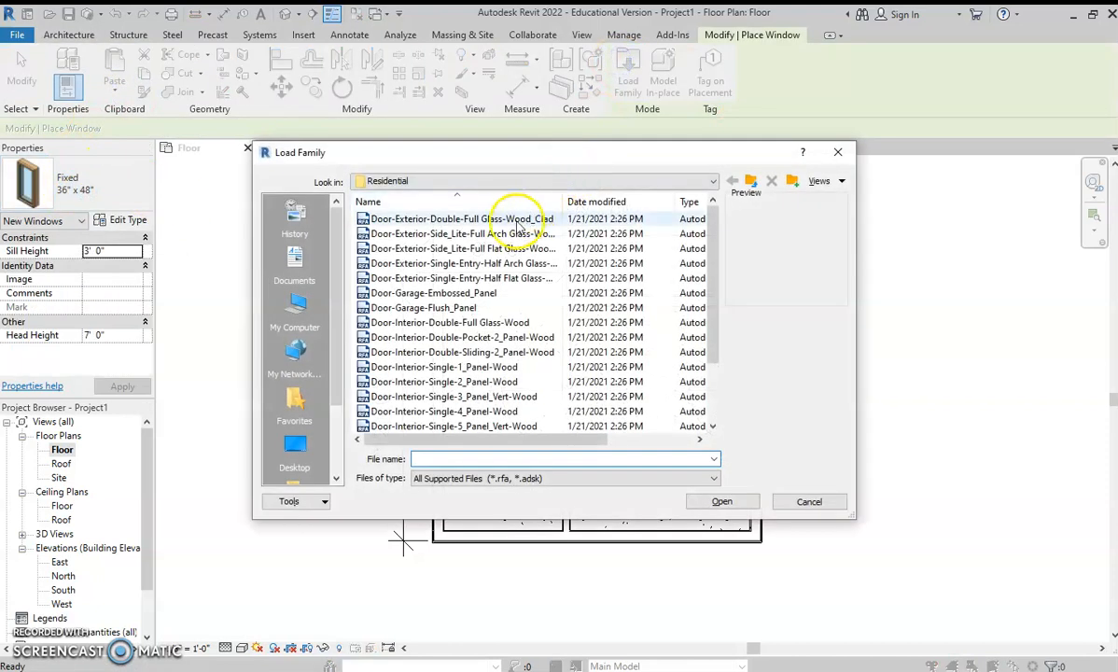
pyautogui.click(750, 180)
pyautogui.click(750, 180)
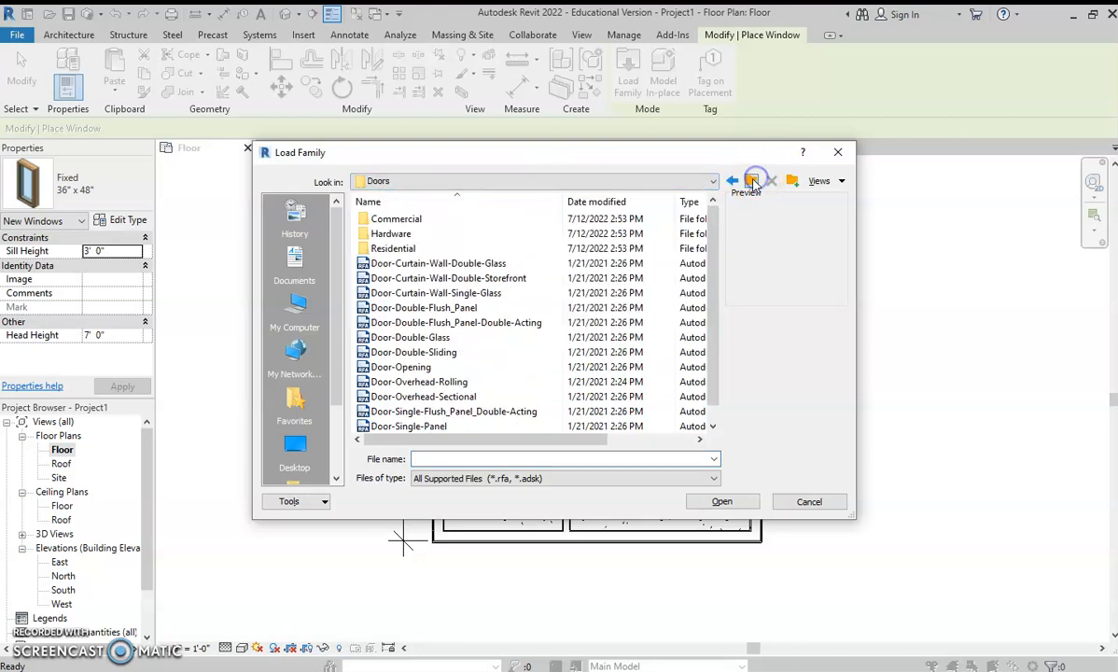
pyautogui.scroll(-4, 504, 334)
pyautogui.scroll(-4, 504, 334)
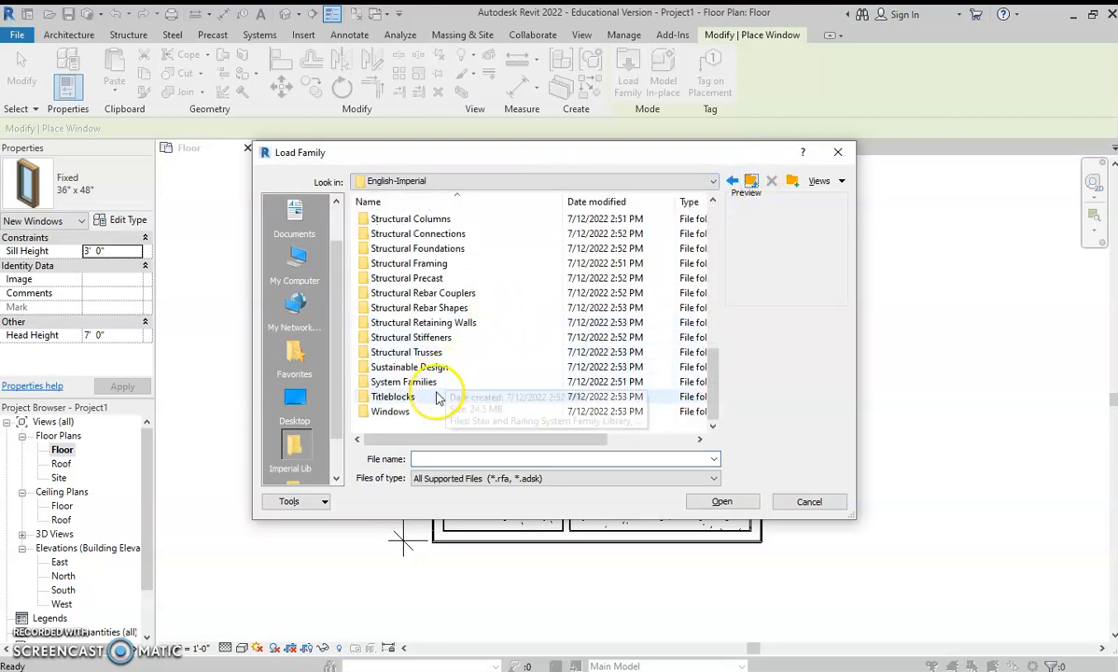
pyautogui.doubleClick(432, 407)
# Preview the Casement-Double, Casement-Double-Awning-Double and Double-Hung window families and close the library without loading any
pyautogui.scroll(-4, 412, 207)
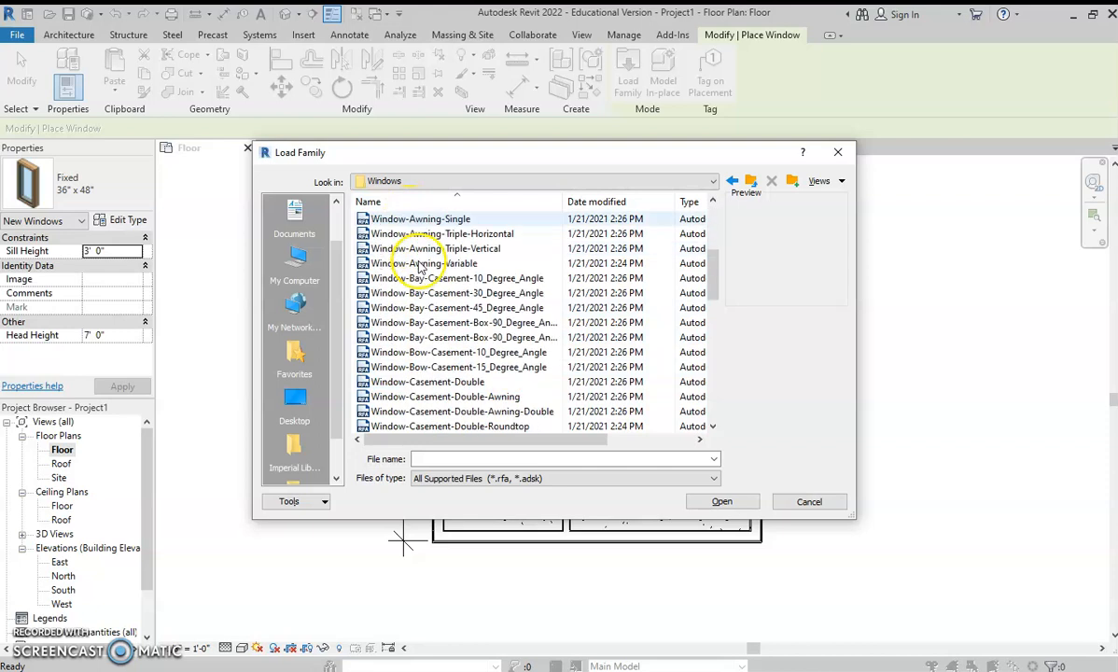
pyautogui.click(464, 383)
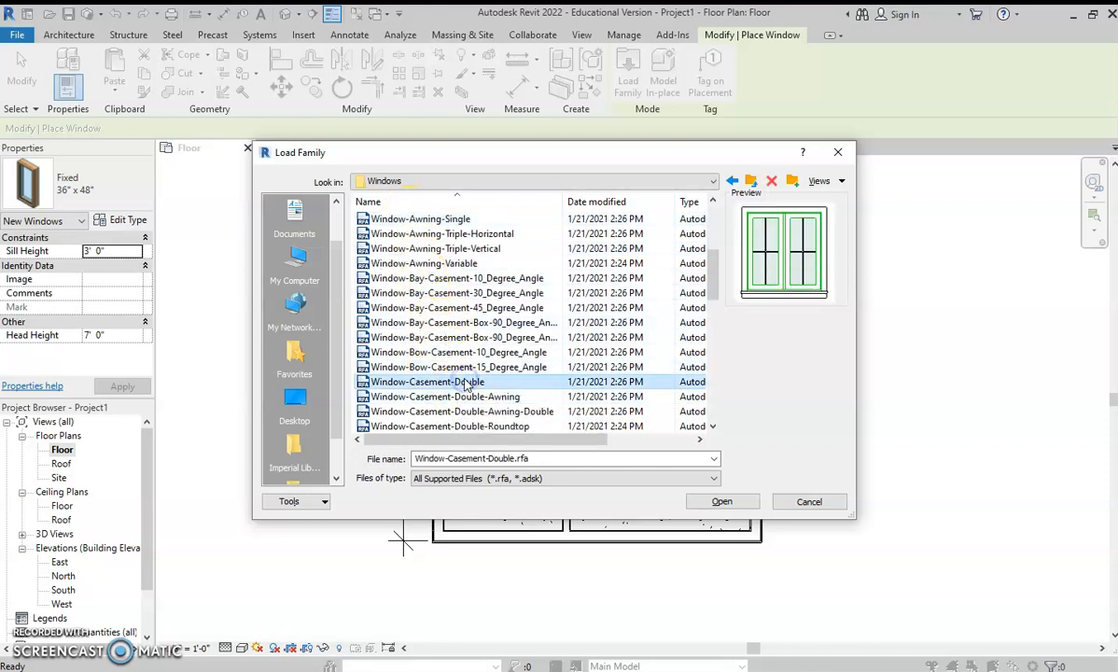
pyautogui.click(420, 413)
pyautogui.scroll(-4, 466, 392)
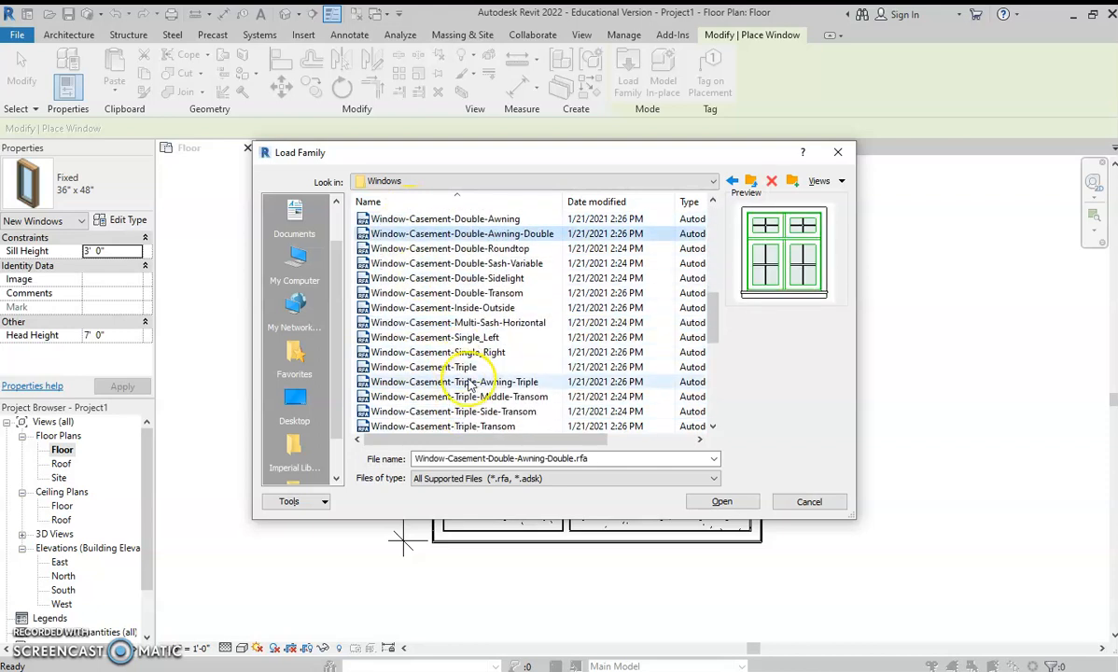
pyautogui.scroll(-4, 448, 347)
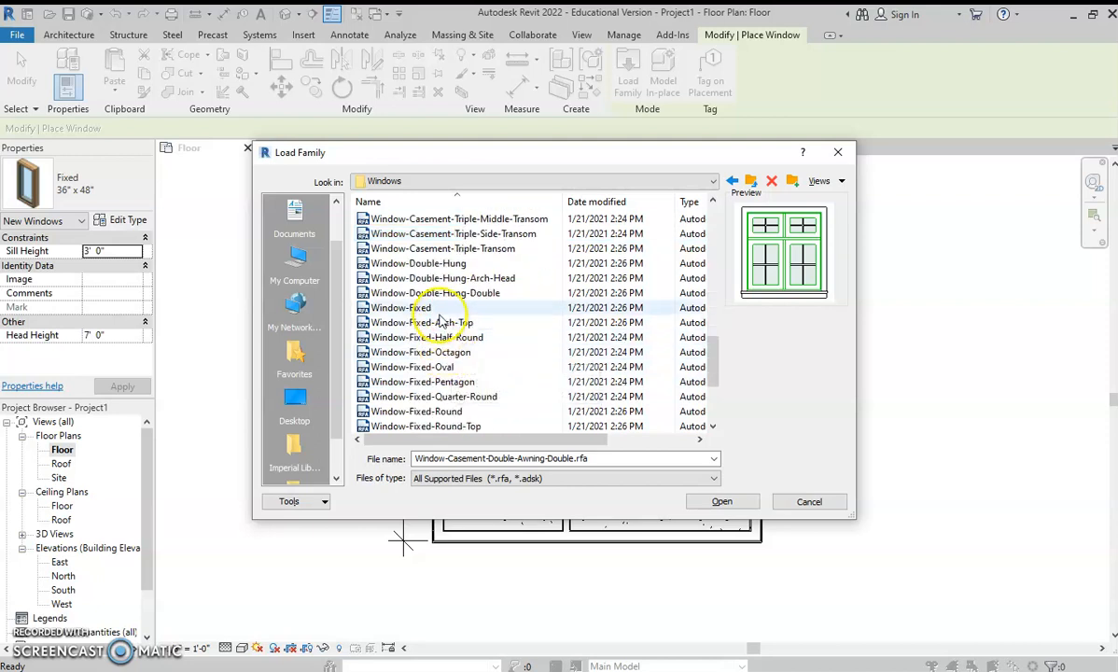
pyautogui.click(418, 263)
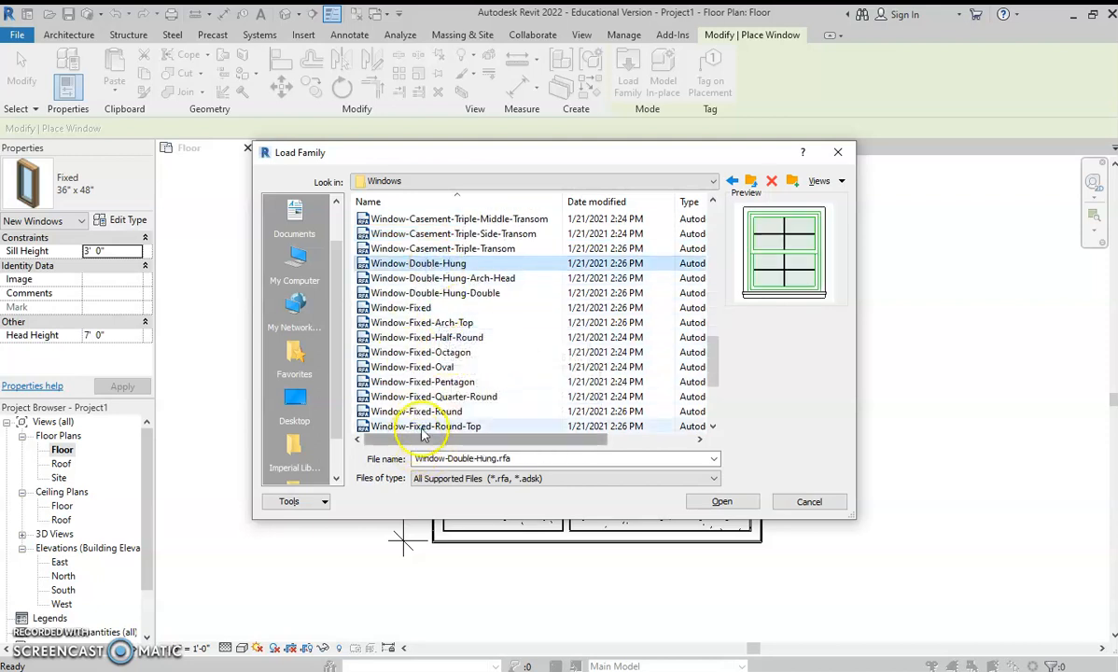
pyautogui.click(837, 152)
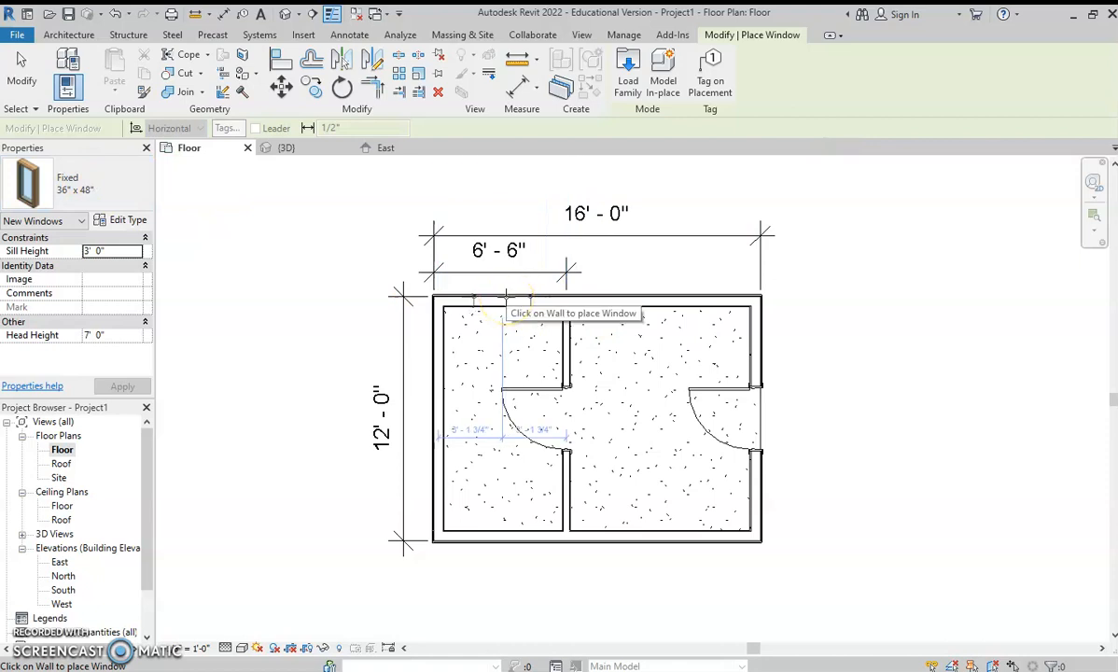
# Place four Fixed 36" x 48" windows, one per room in the north wall and one per room in the south wall
pyautogui.click(504, 297)
pyautogui.click(657, 295)
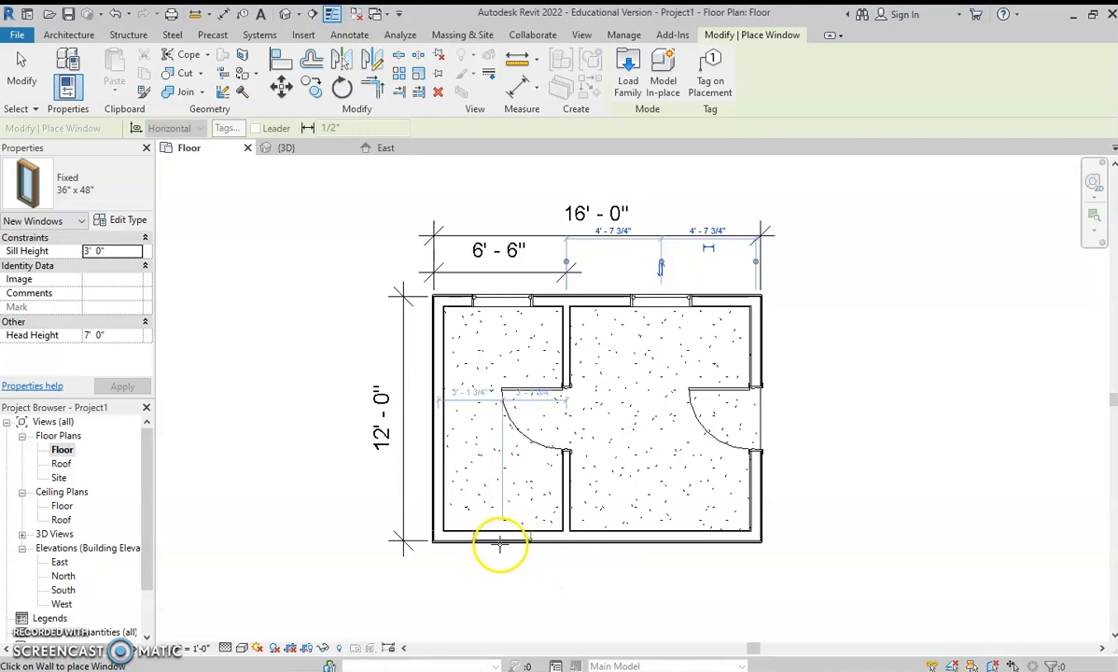
pyautogui.click(501, 540)
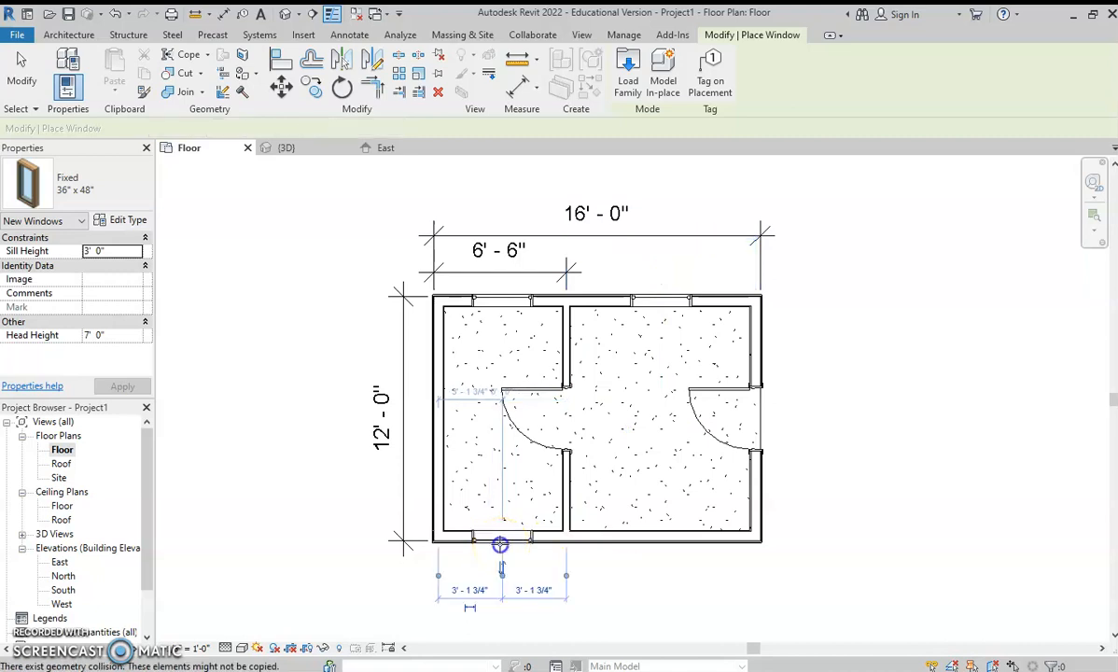
pyautogui.click(672, 549)
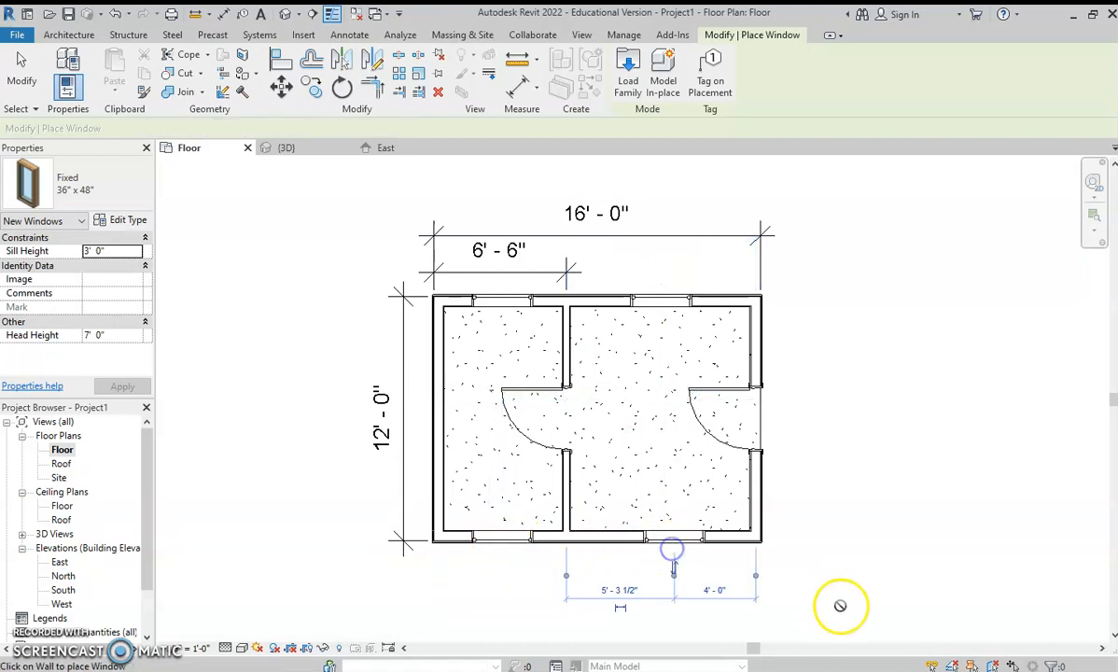
pyautogui.scroll(-2, 816, 474)
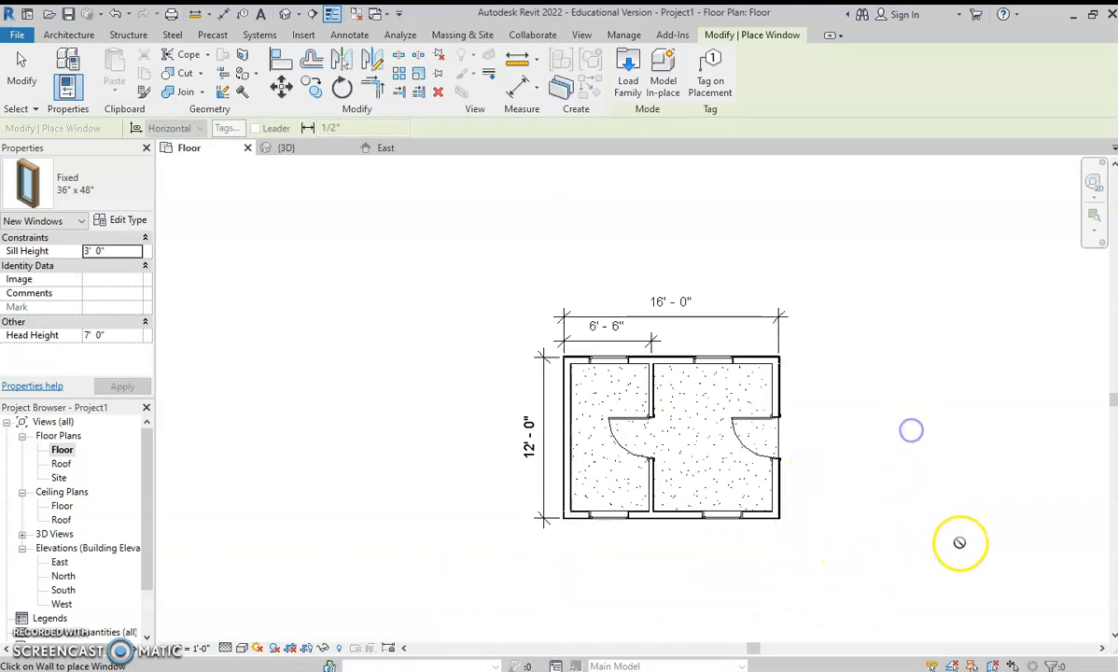
pyautogui.press('Escape')
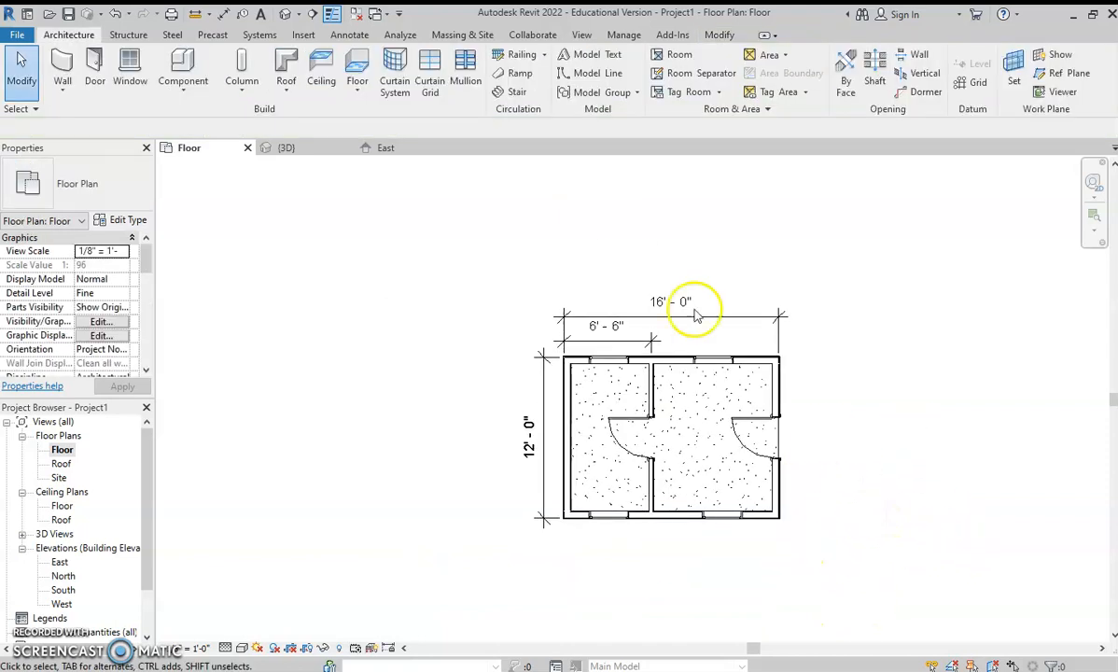
# Open the 3D view and examine the shed's doors and windows from different corners
pyautogui.click(289, 13)
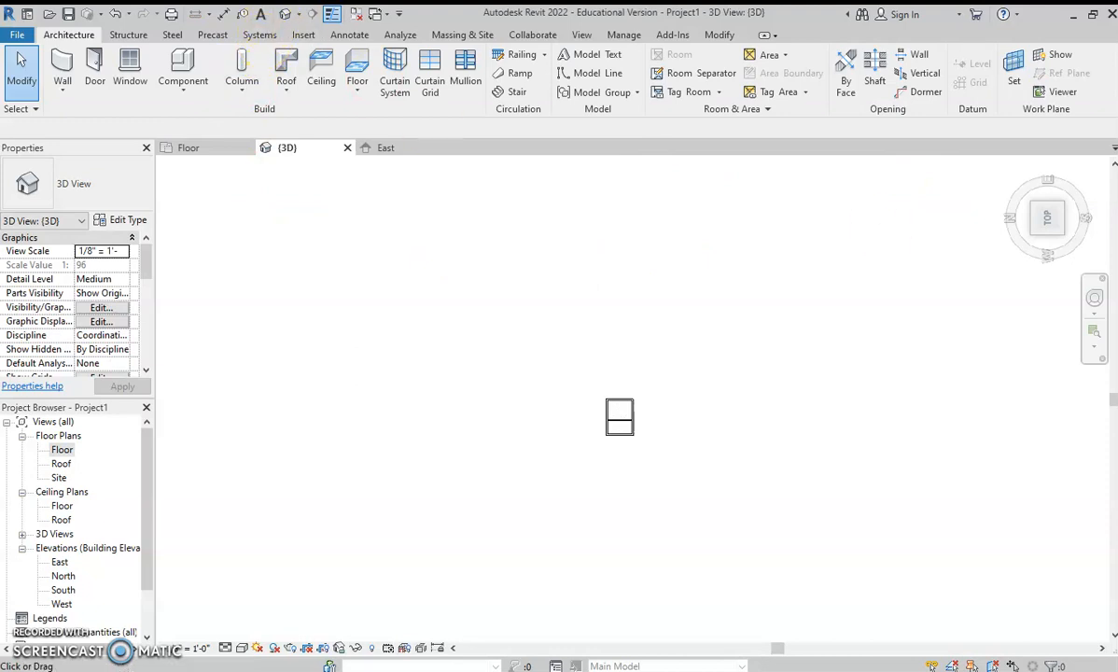
pyautogui.moveTo(1043, 219); pyautogui.dragTo(852, 350)
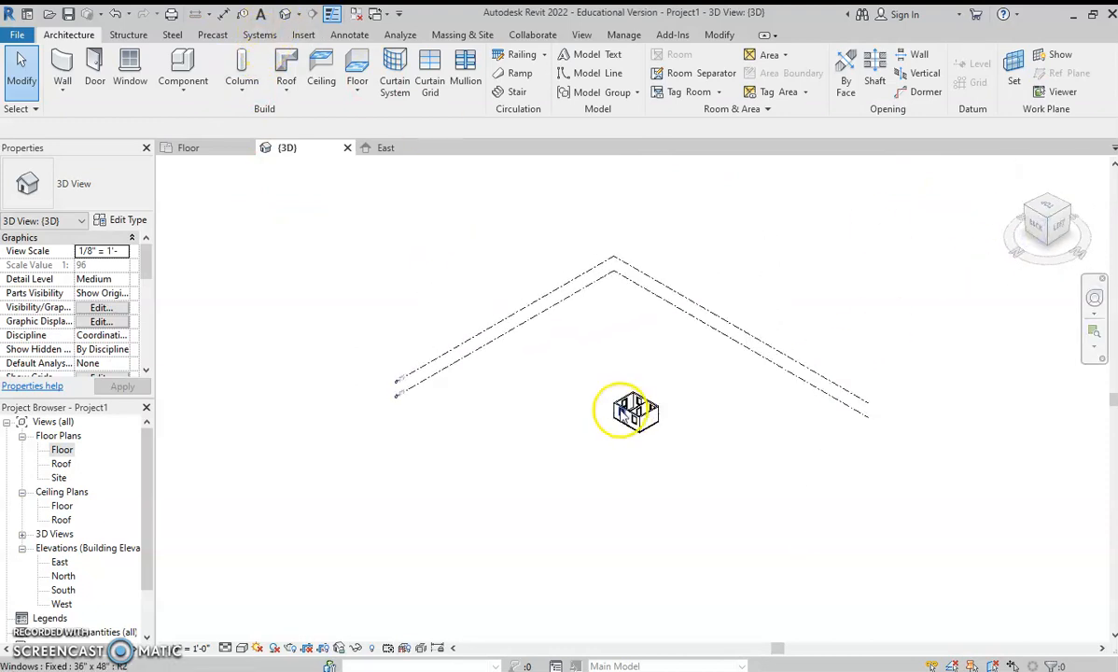
pyautogui.scroll(3, 659, 375)
pyautogui.scroll(3, 616, 427)
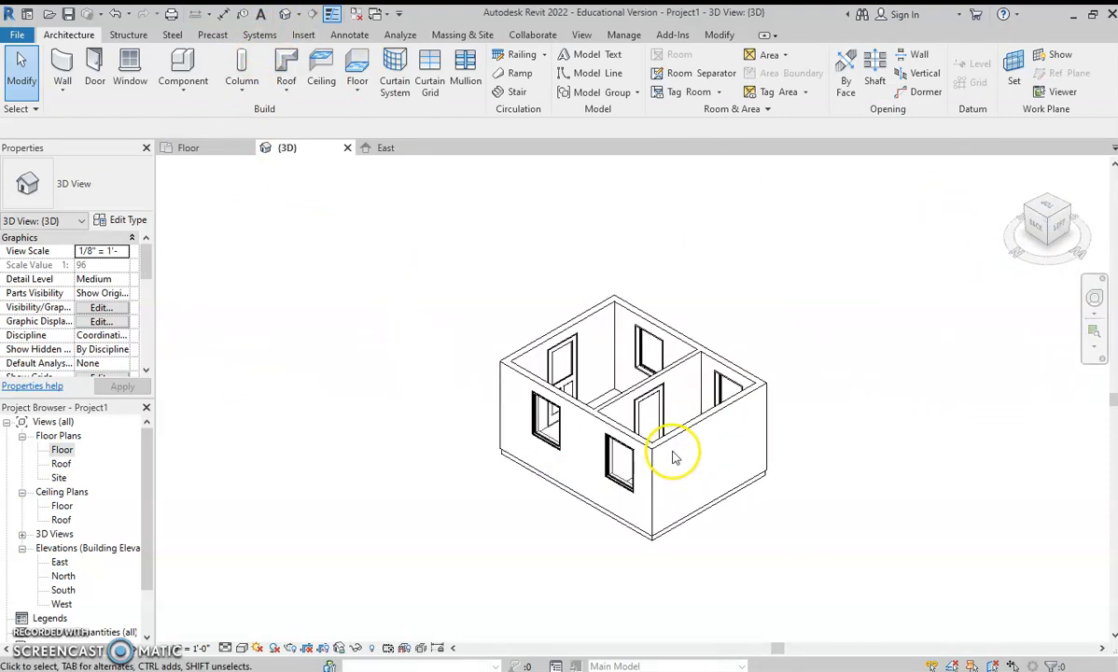
pyautogui.scroll(-5, 592, 388)
pyautogui.scroll(4, 516, 252)
pyautogui.scroll(-4, 532, 280)
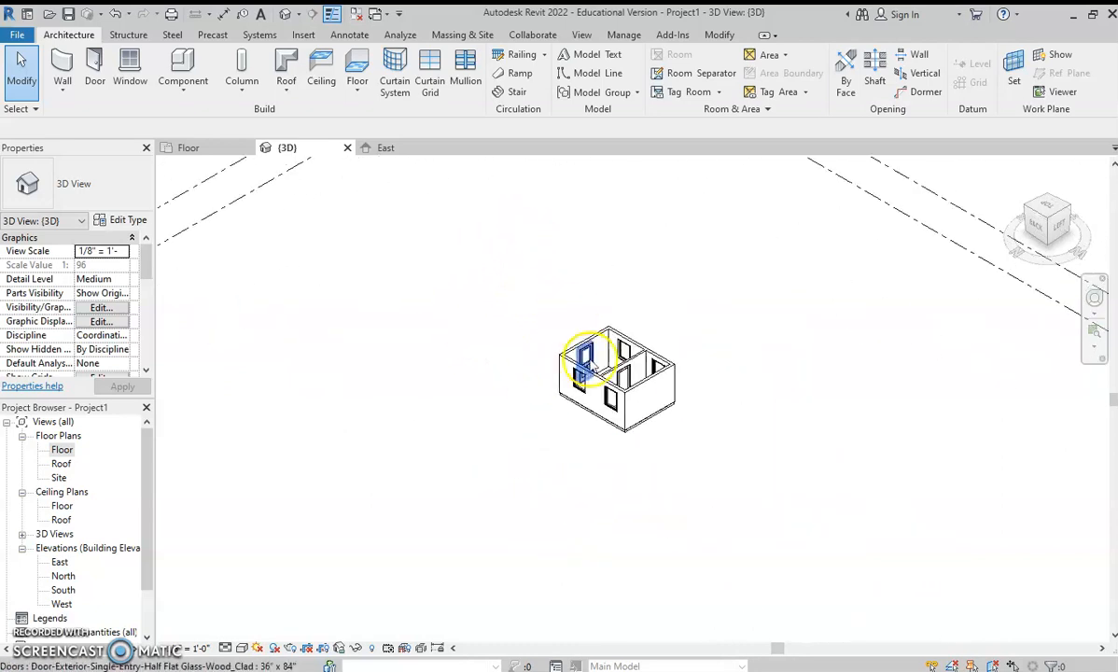
pyautogui.scroll(5, 597, 383)
pyautogui.click(1027, 213)
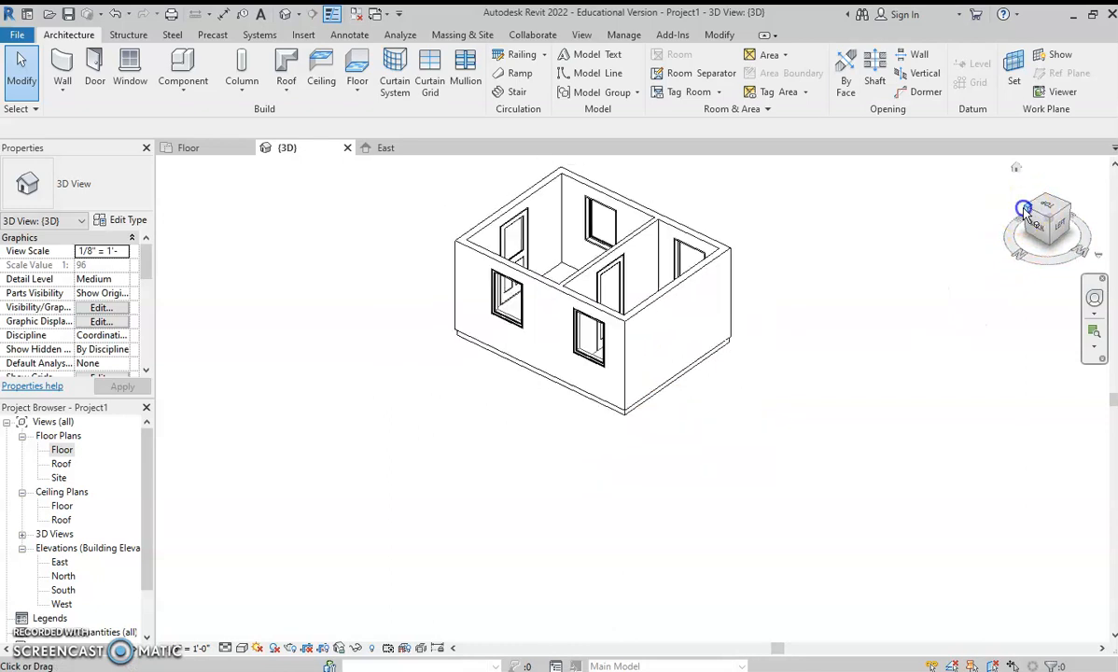
pyautogui.scroll(2, 677, 416)
pyautogui.scroll(3, 588, 392)
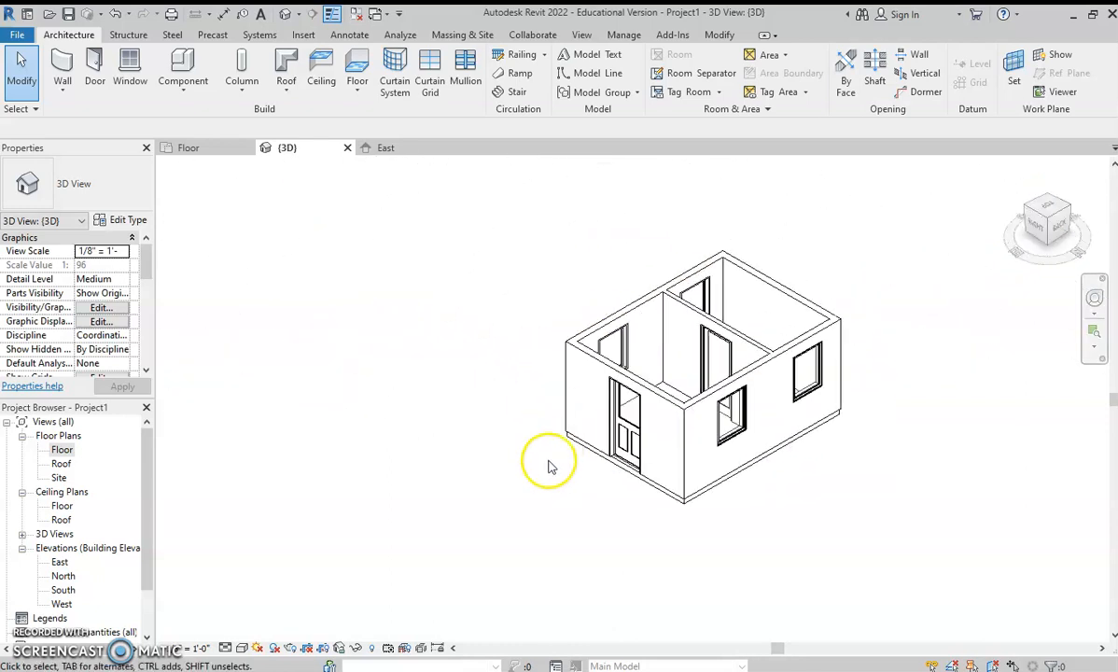
# Set the 3D view's visual style to Realistic
pyautogui.click(241, 649)
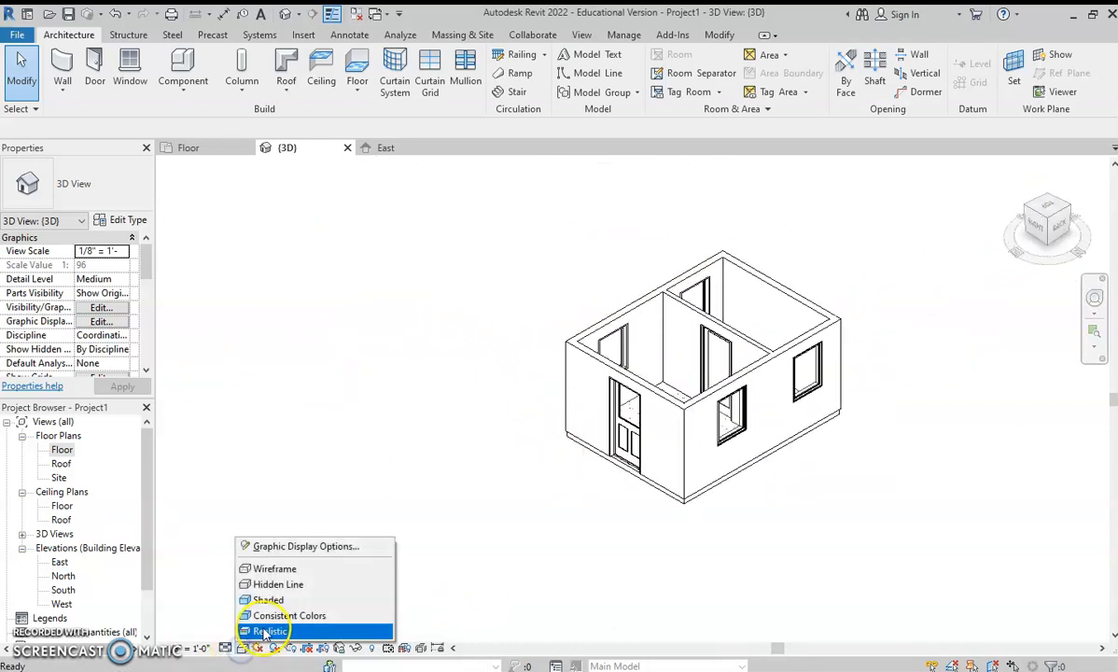
pyautogui.click(263, 626)
pyautogui.scroll(2, 686, 395)
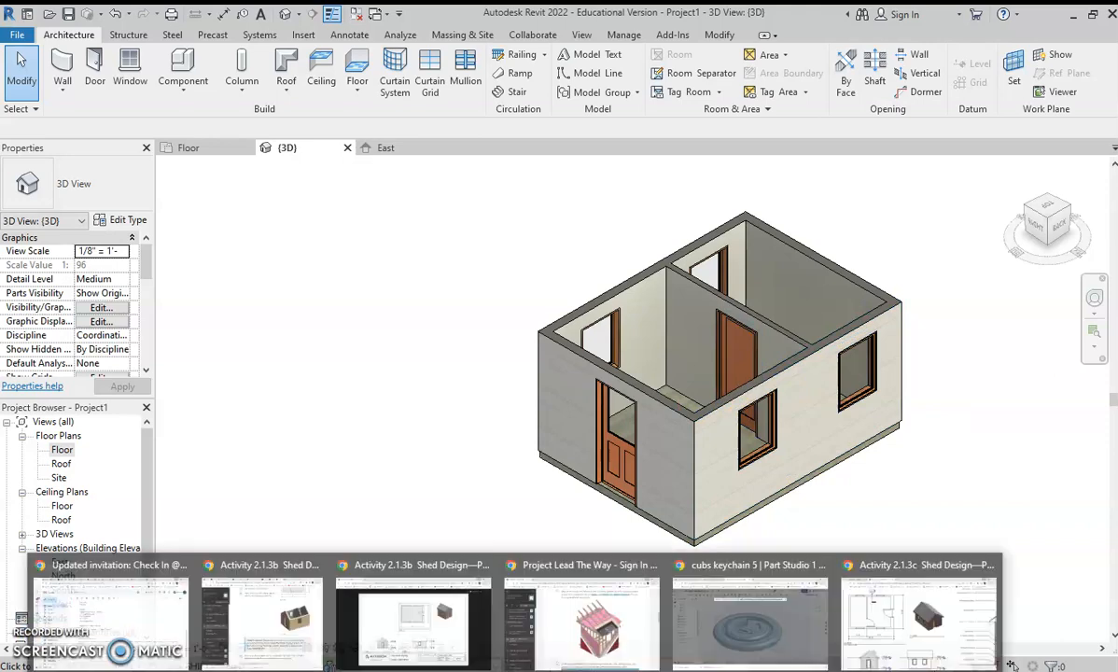
# Switch to the shed reference drawing in the browser and check the roof pitch and the roof layers in the section
pyautogui.click(889, 573)
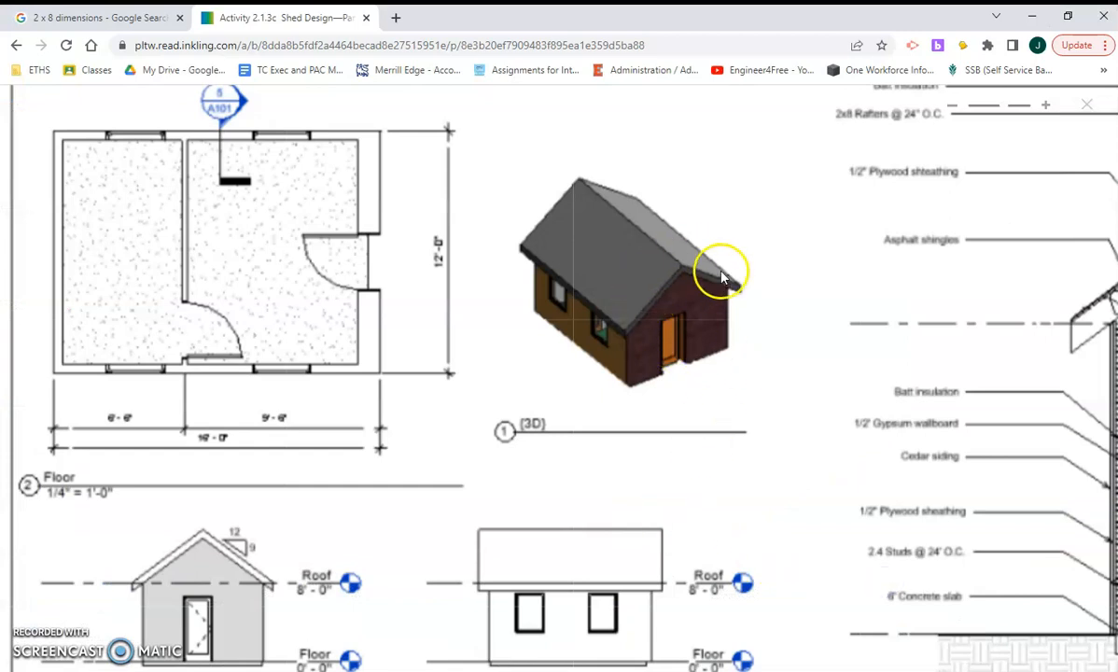
pyautogui.scroll(-3, 324, 467)
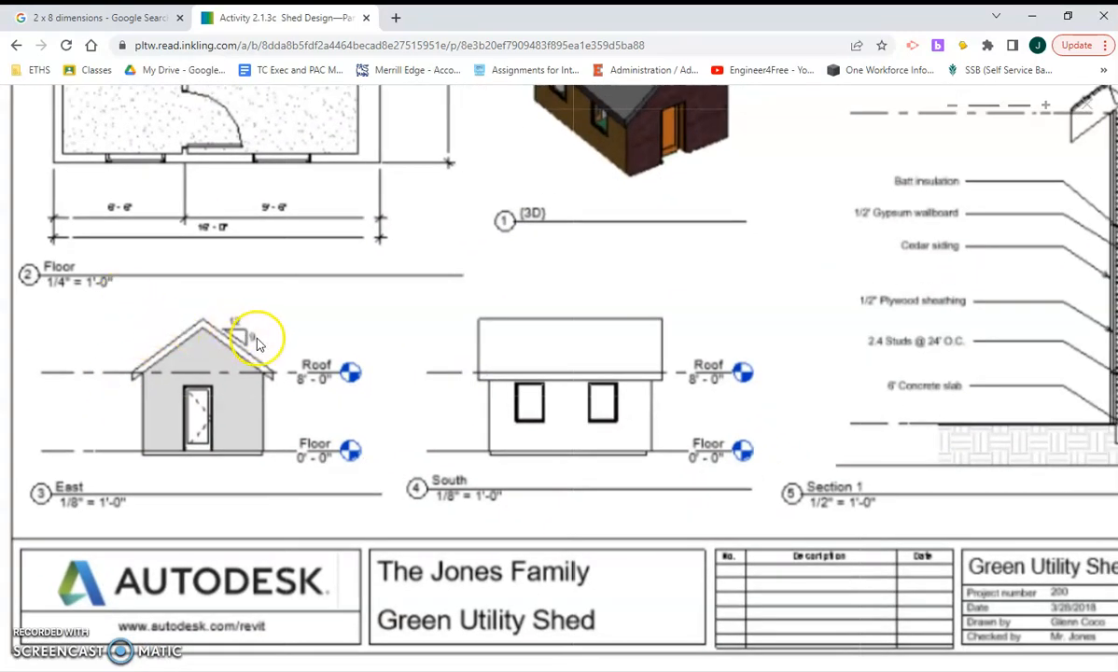
pyautogui.moveTo(868, 250); pyautogui.dragTo(281, 608)
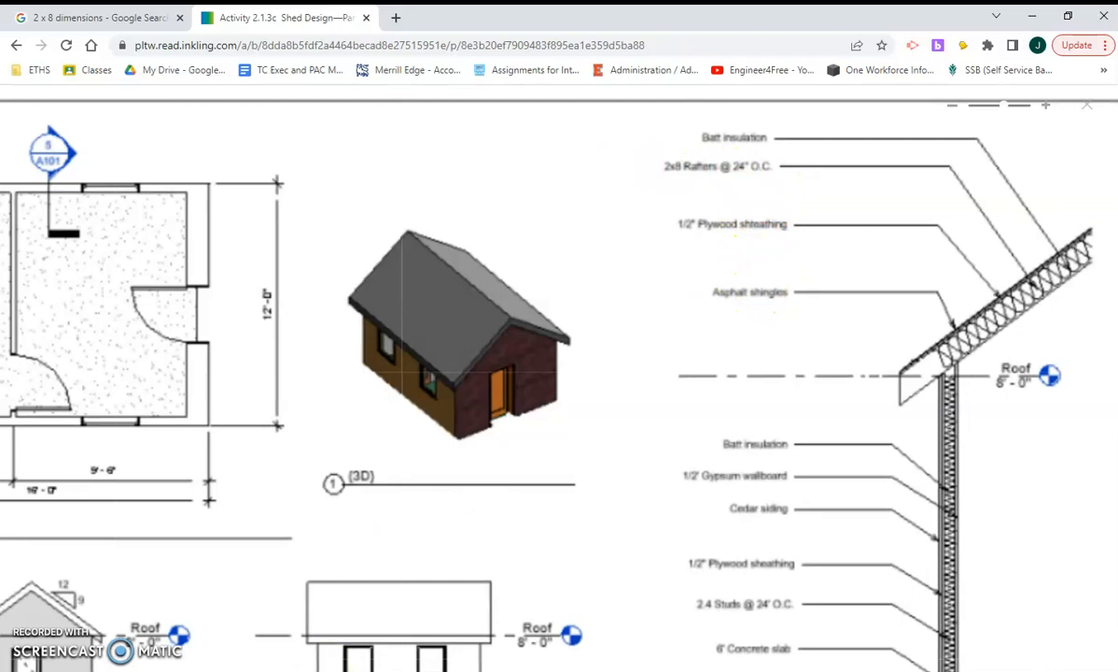
# Switch back to Revit, open the Roof floor plan and start creating a roof by footprint
pyautogui.click(551, 669)
pyautogui.doubleClick(61, 463)
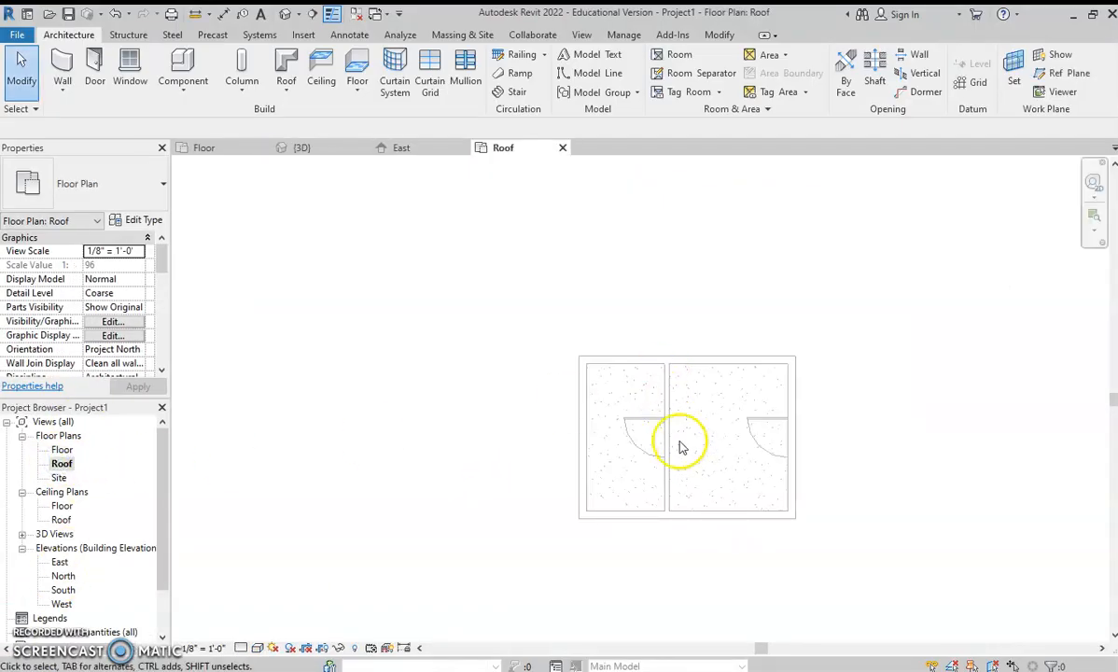
pyautogui.scroll(5, 756, 419)
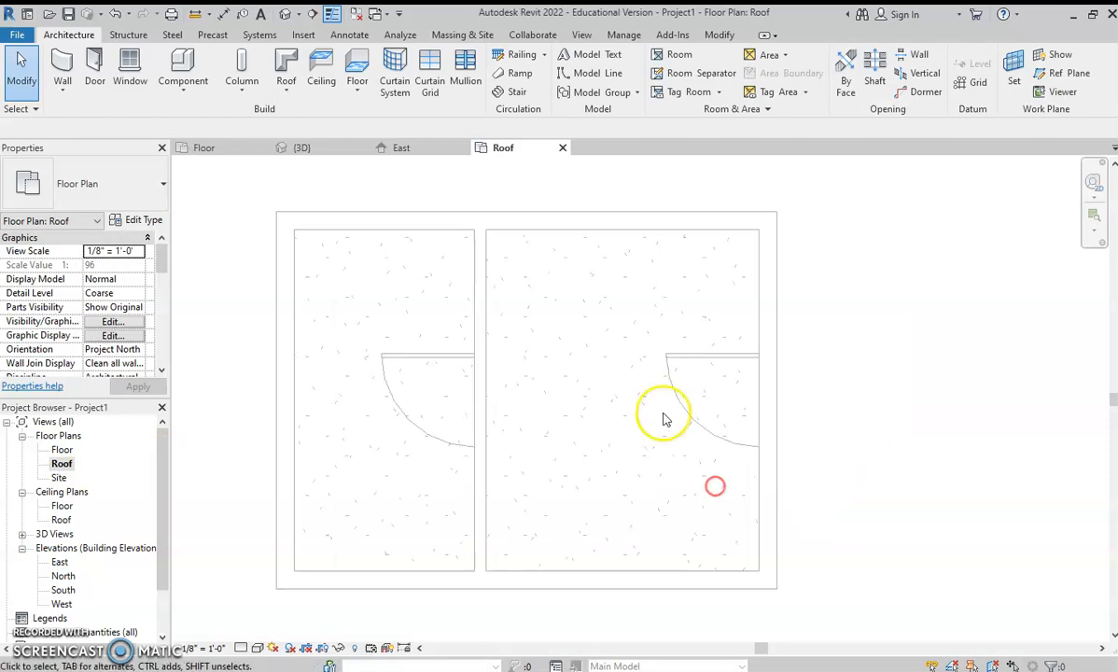
pyautogui.scroll(-3, 756, 589)
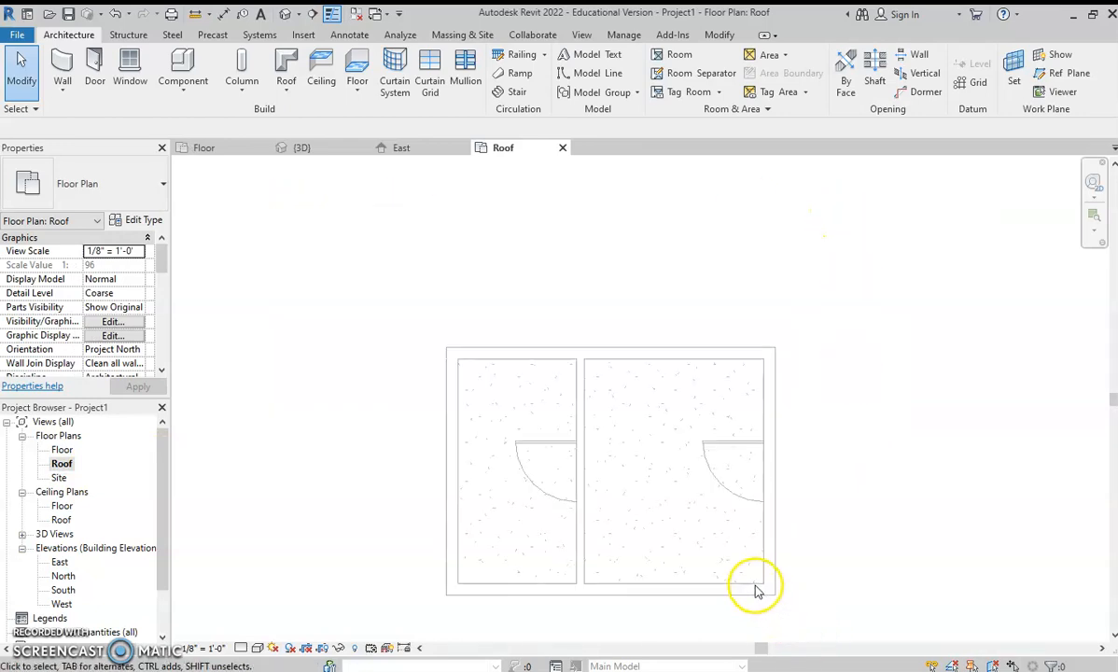
pyautogui.click(285, 65)
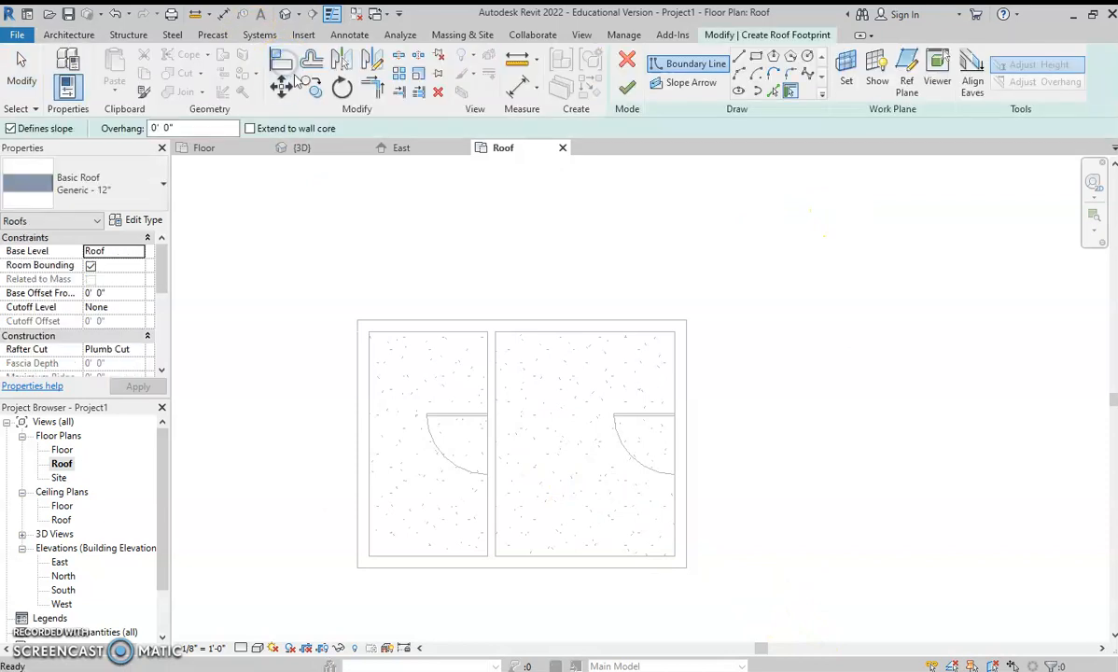
# Duplicate the Generic - 12" roof type as "Shed Roof" and open its structure for editing
pyautogui.click(147, 222)
pyautogui.click(668, 159)
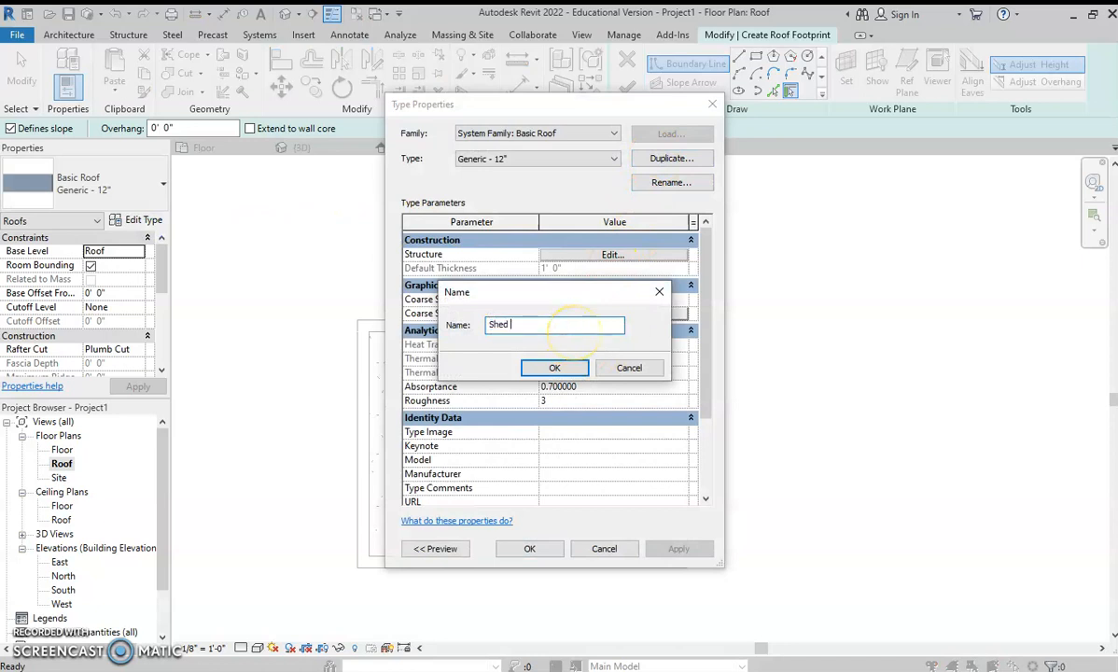
pyautogui.write('Shed Roof')
pyautogui.click(560, 367)
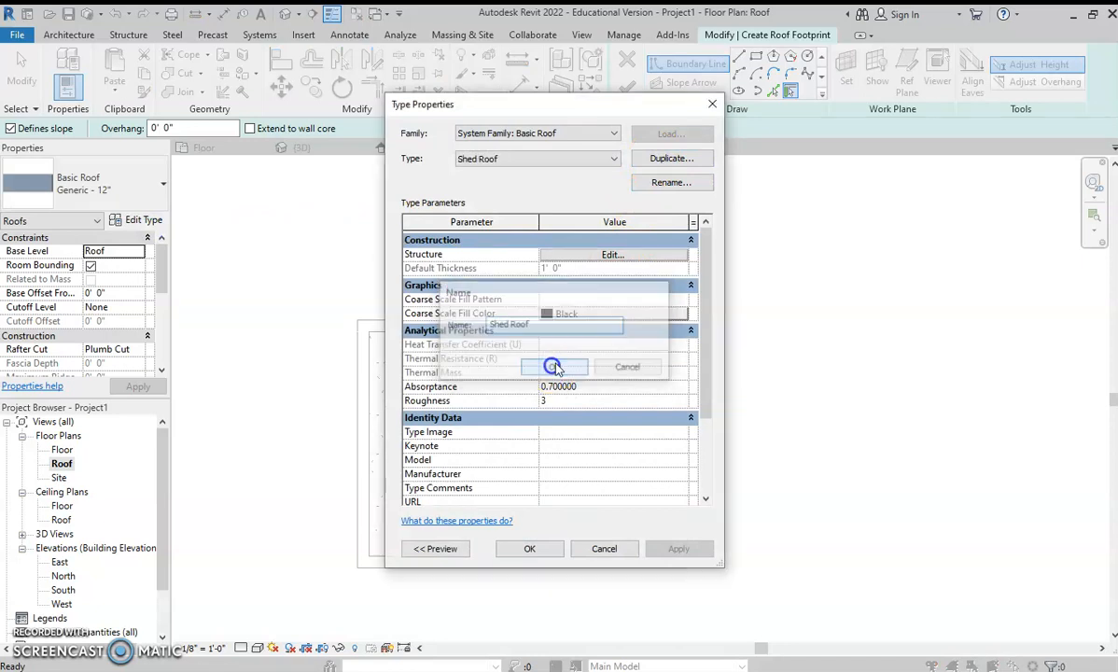
pyautogui.click(594, 256)
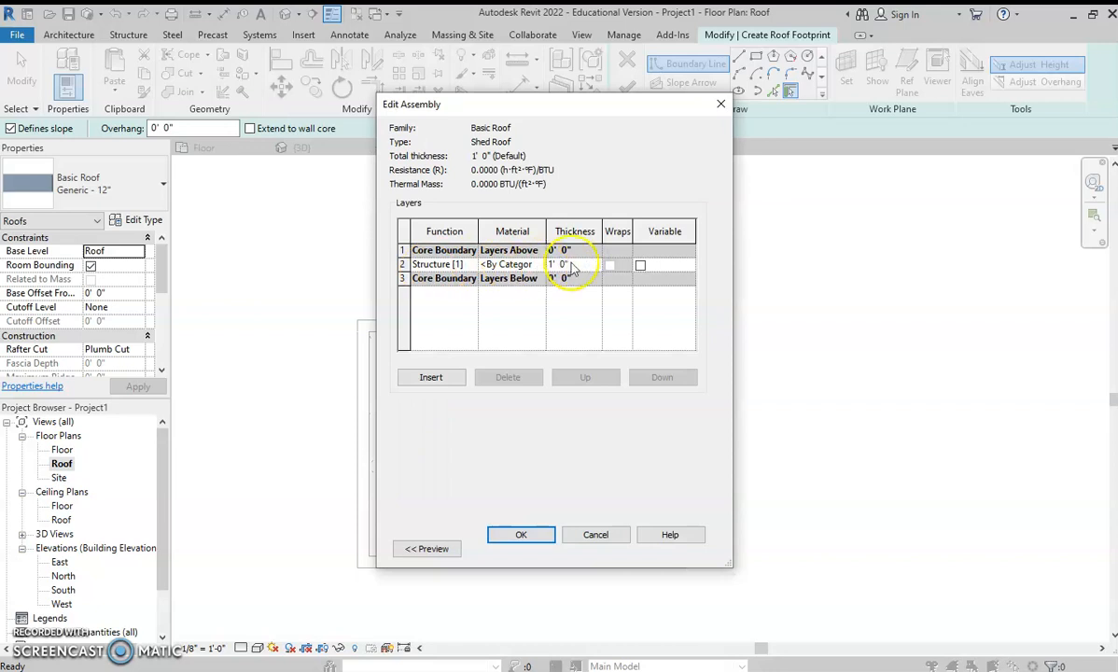
# Switch to the browser, check the actual size of 2 x 8 lumber in the search results, and return to Revit
pyautogui.click(551, 666)
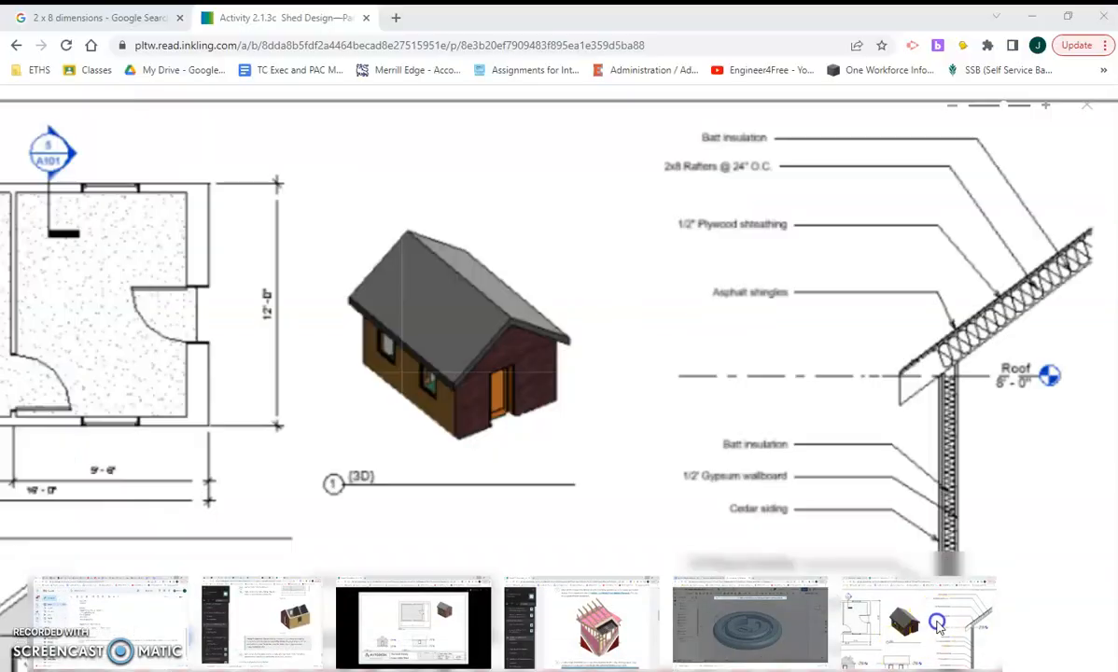
pyautogui.click(919, 606)
pyautogui.click(93, 16)
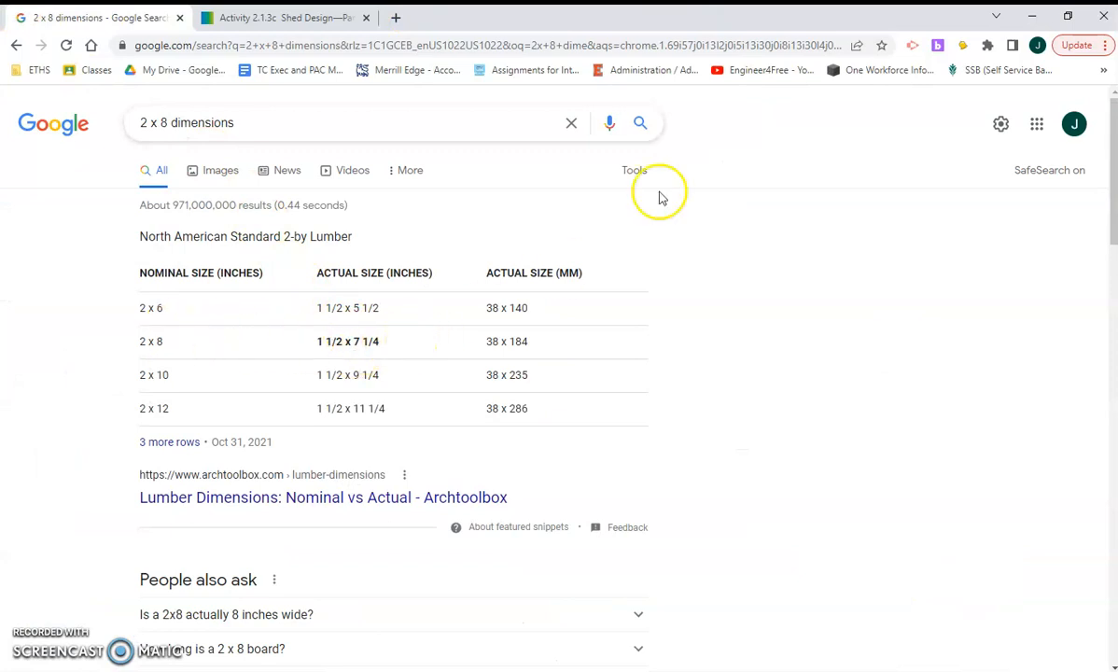
pyautogui.click(1031, 16)
# Set the Shed Roof's structure layer to 0' 7 1/4" thick with the Softwood, Lumber material
pyautogui.click(558, 265)
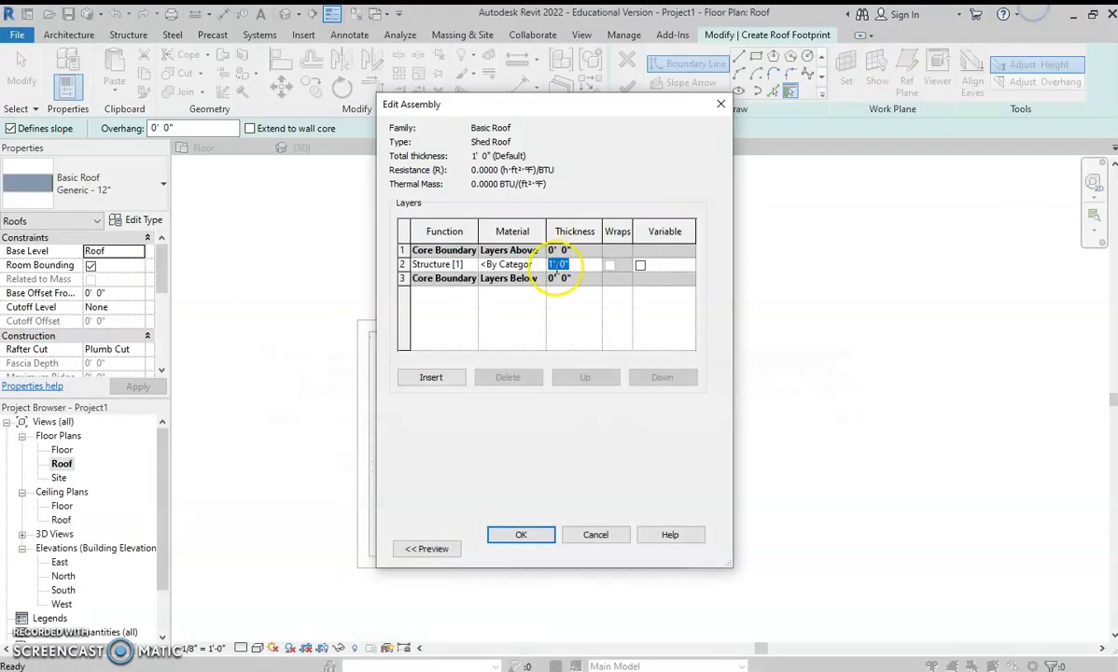
pyautogui.click(540, 265)
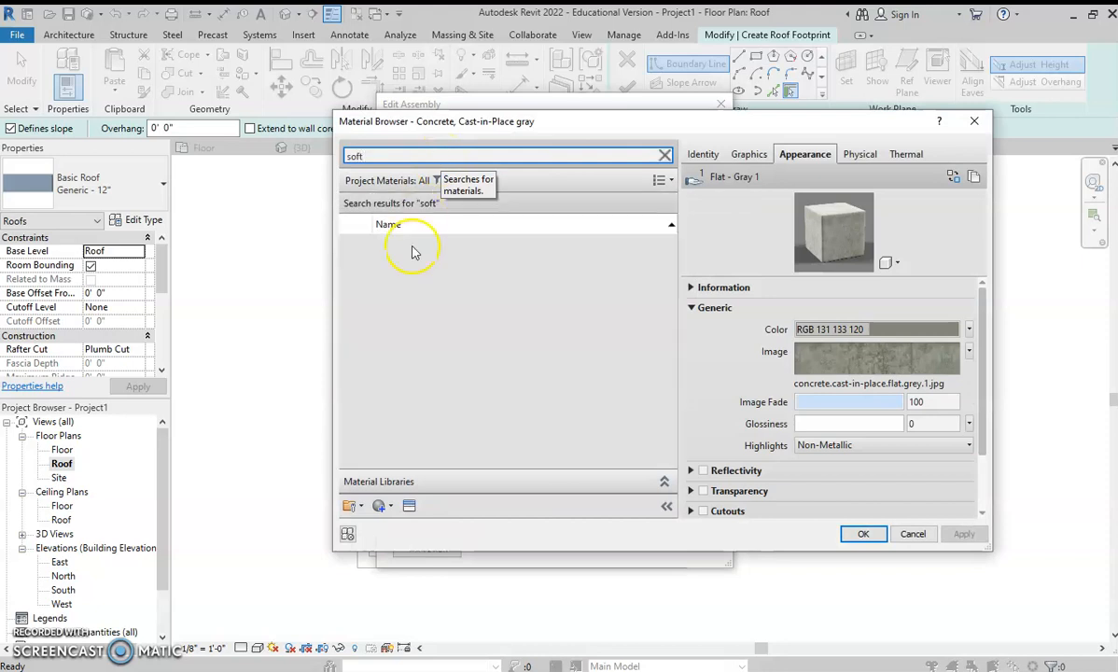
pyautogui.click(418, 254)
pyautogui.click(860, 537)
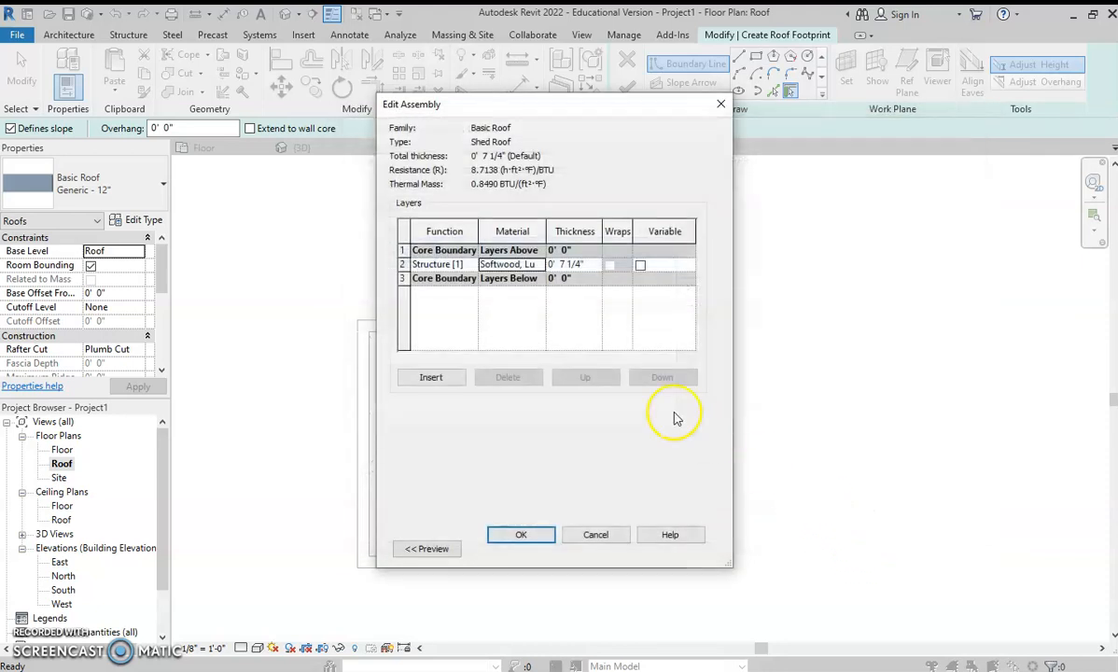
# Add a Substrate [2] layer above the upper core boundary of the Shed Roof, using the Plywood, Sheathing material
pyautogui.click(427, 379)
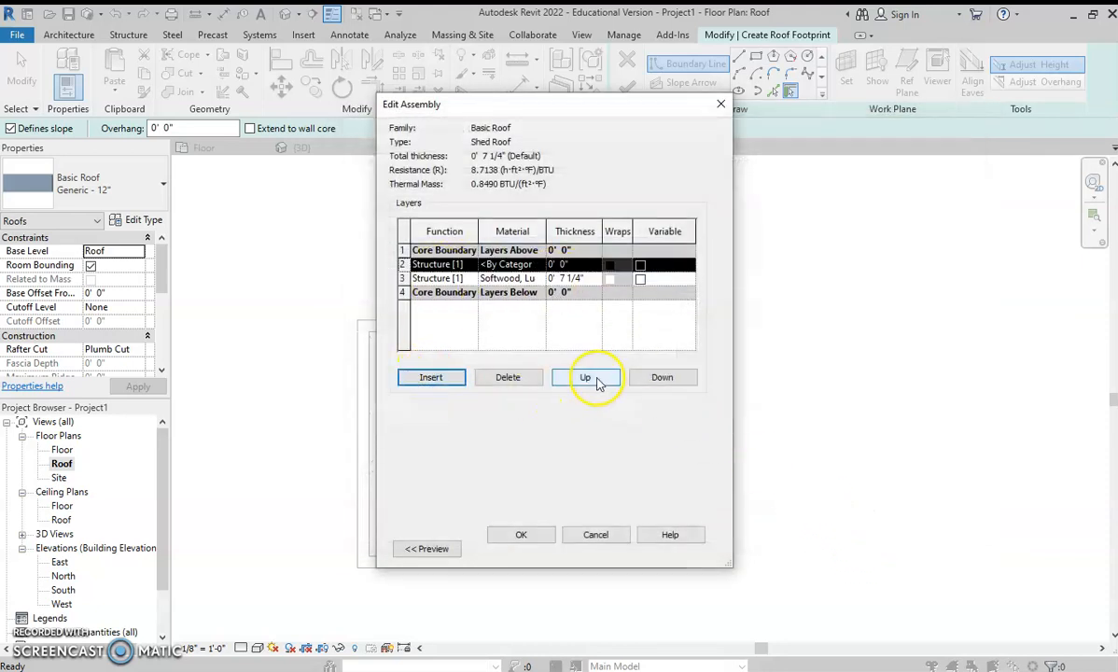
pyautogui.click(592, 376)
pyautogui.click(473, 250)
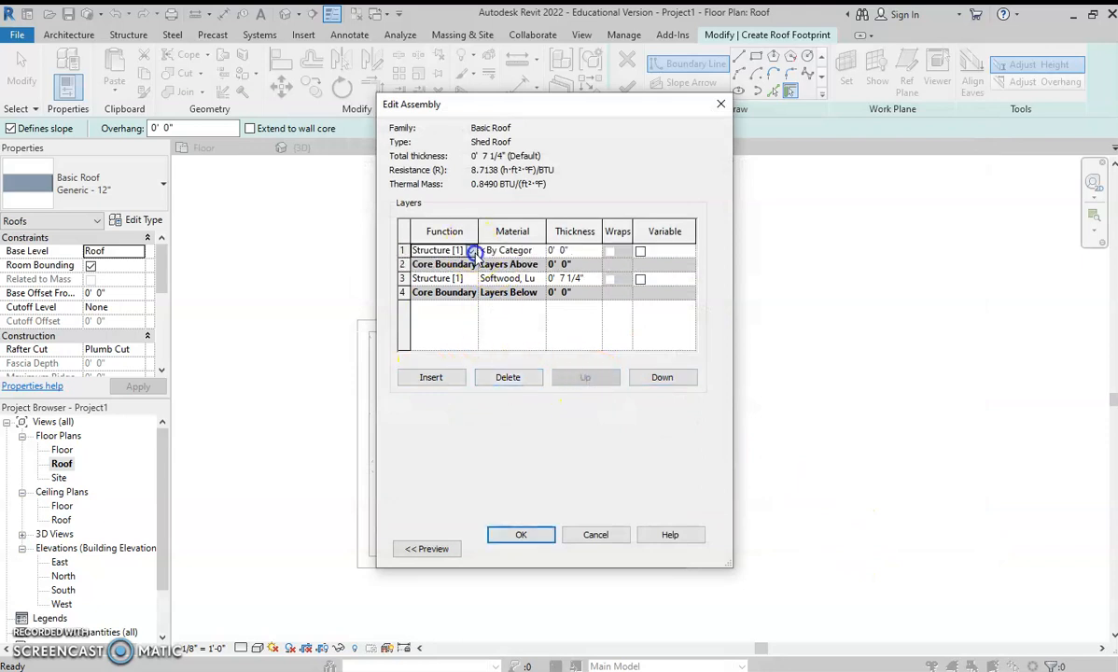
pyautogui.click(471, 250)
pyautogui.click(438, 266)
pyautogui.click(545, 251)
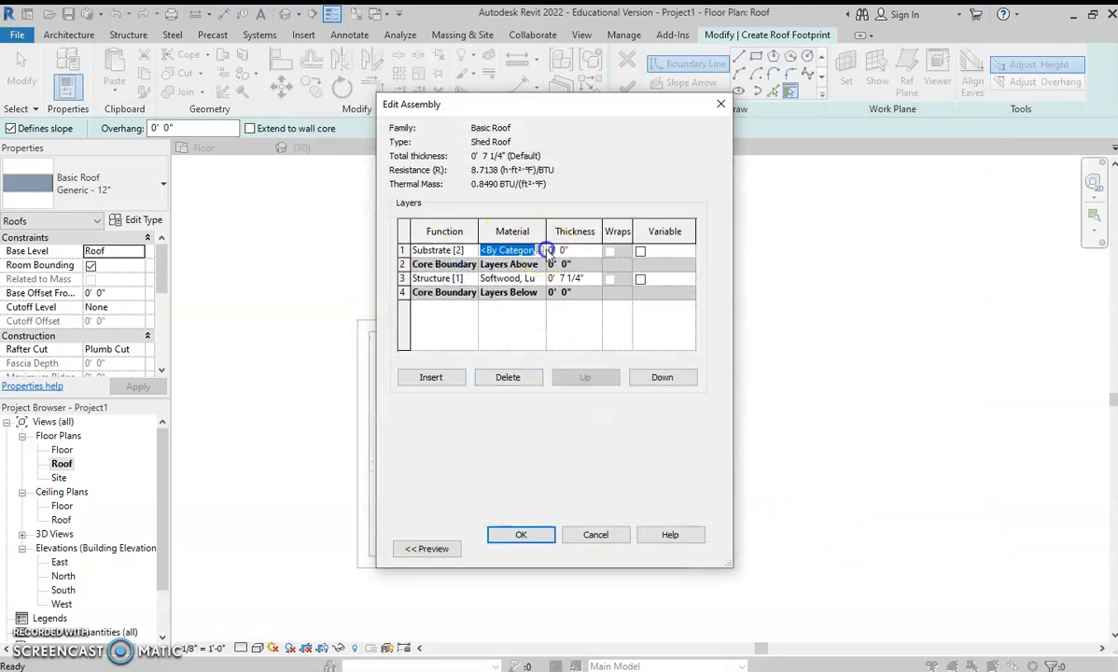
pyautogui.click(542, 251)
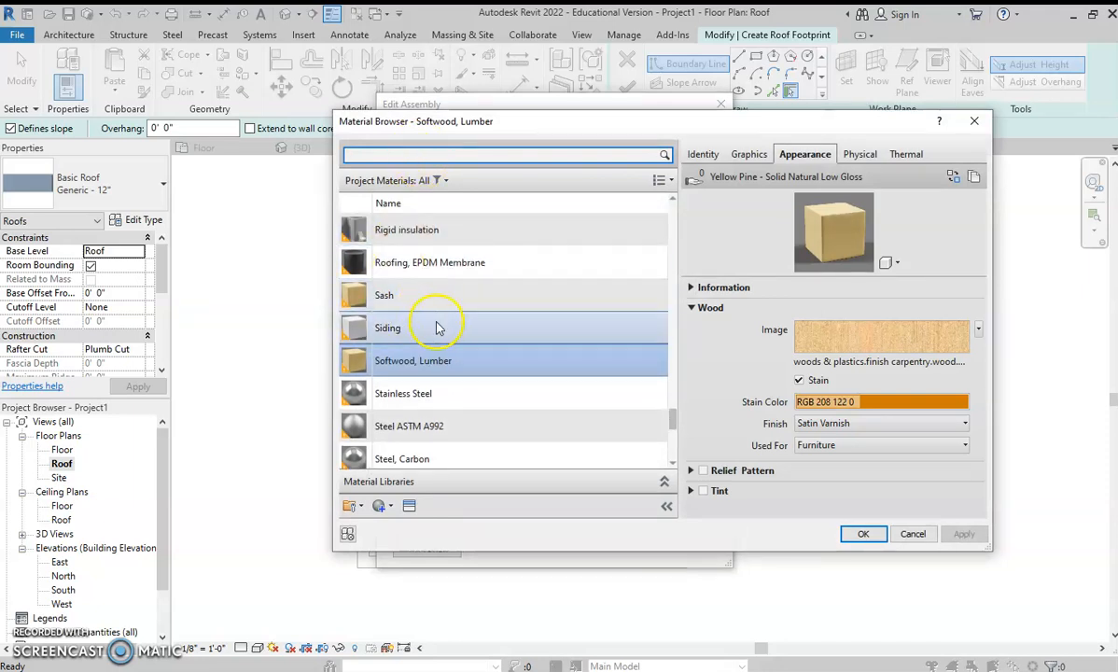
pyautogui.click(410, 157)
pyautogui.write('plyw')
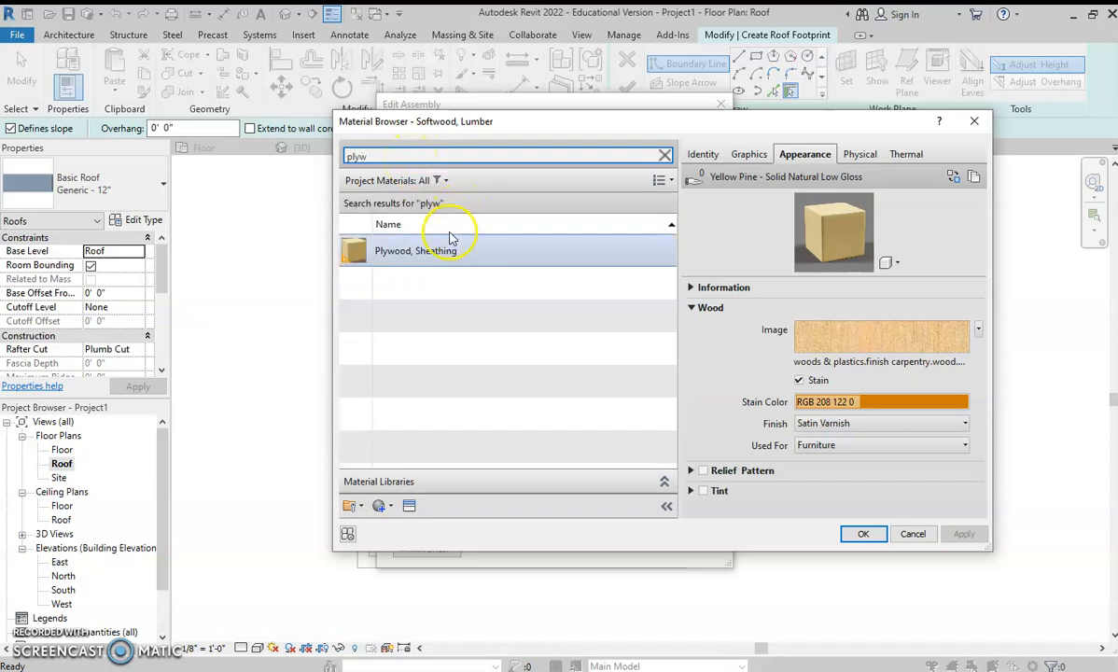
pyautogui.doubleClick(430, 247)
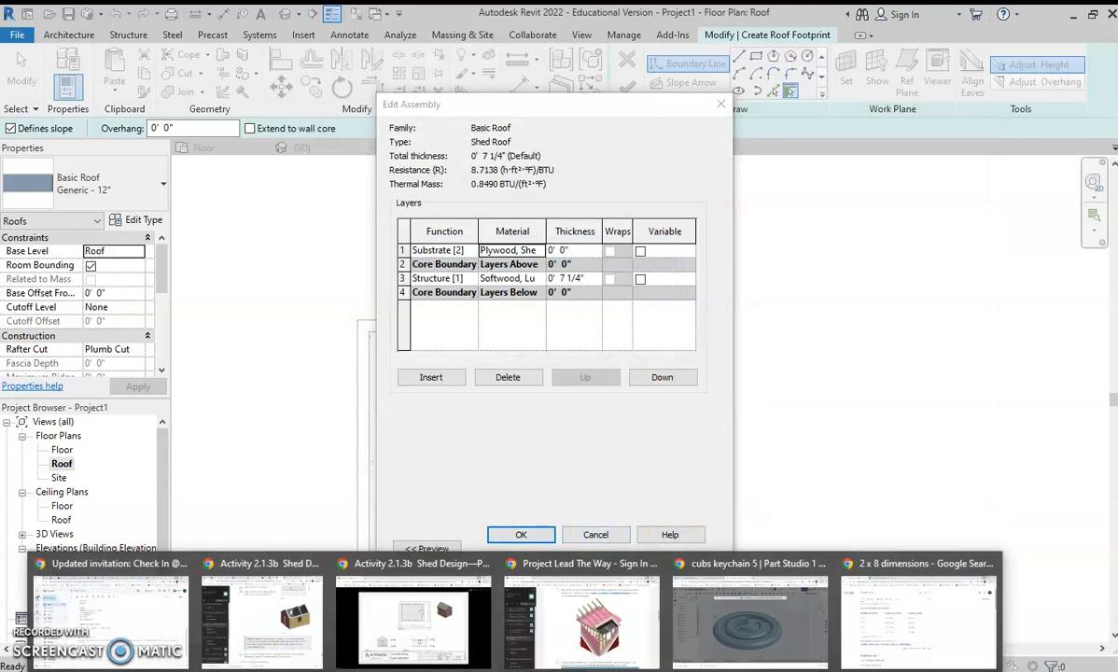
# Check the roof section notes in the browser's shed drawing, return to Revit and set the plywood layer's thickness to 1/2"
pyautogui.click(885, 597)
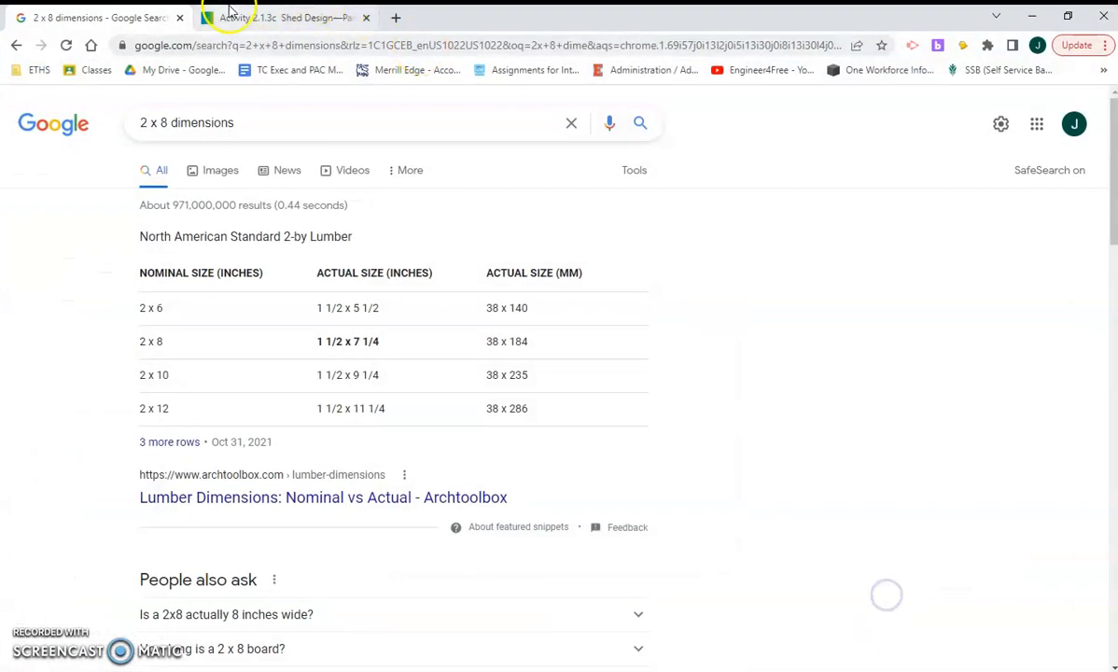
pyautogui.click(235, 18)
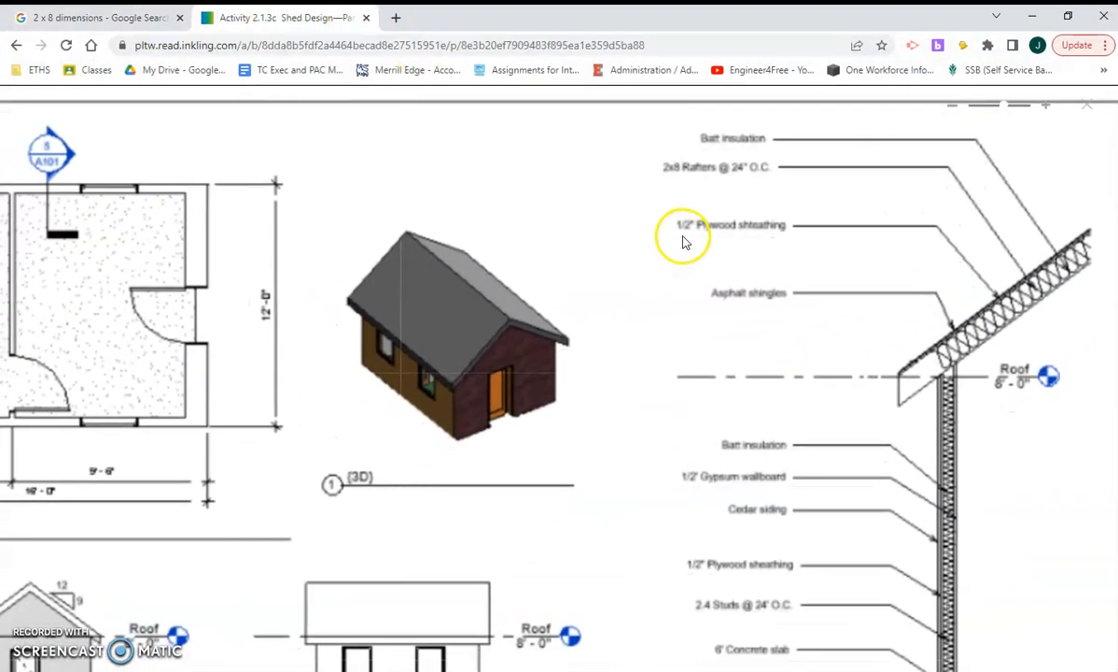
pyautogui.moveTo(796, 365); pyautogui.dragTo(791, 382)
pyautogui.click(1025, 13)
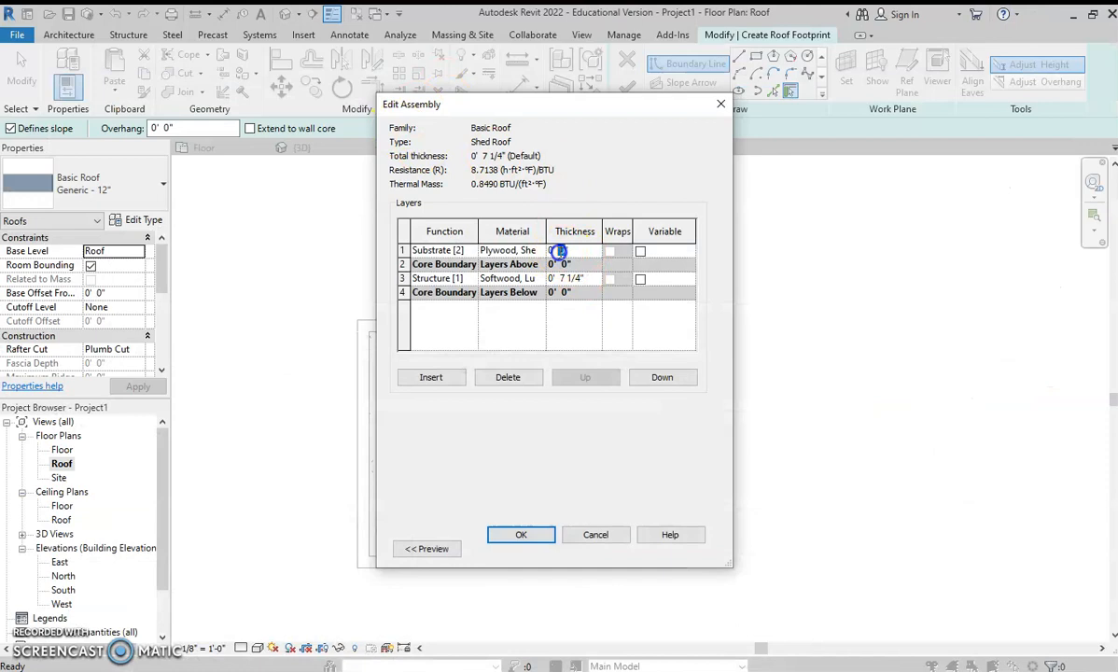
# Insert a Finish 1 [4] layer above the plywood and assign it the asphalt shingle material
pyautogui.click(431, 377)
pyautogui.click(457, 250)
pyautogui.click(471, 250)
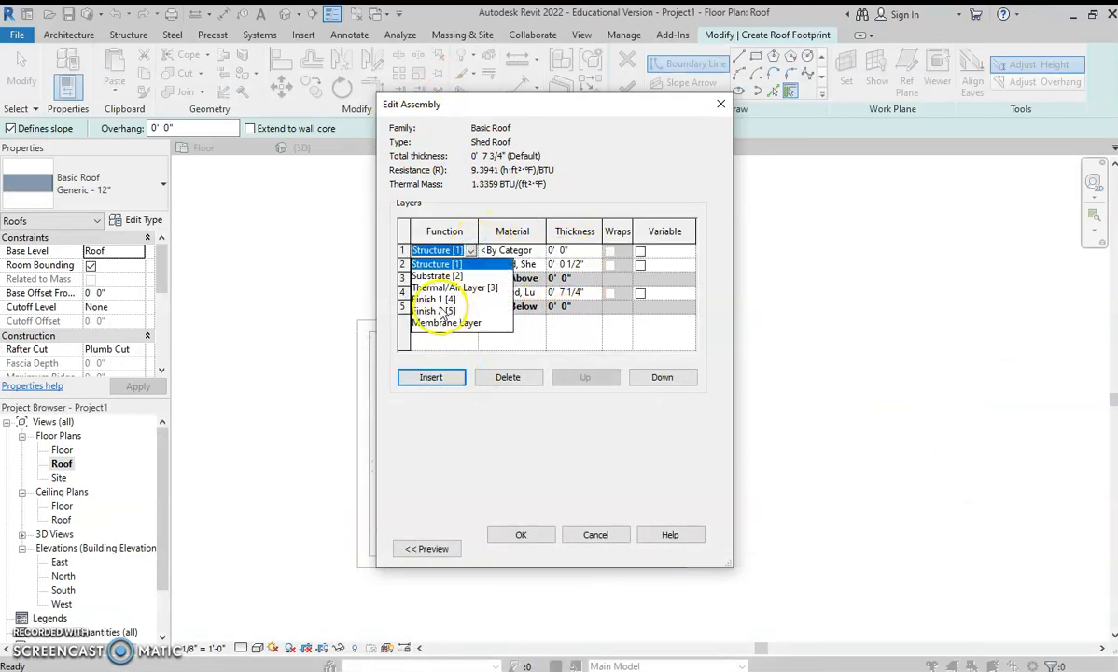
pyautogui.click(443, 312)
pyautogui.click(504, 250)
pyautogui.click(510, 250)
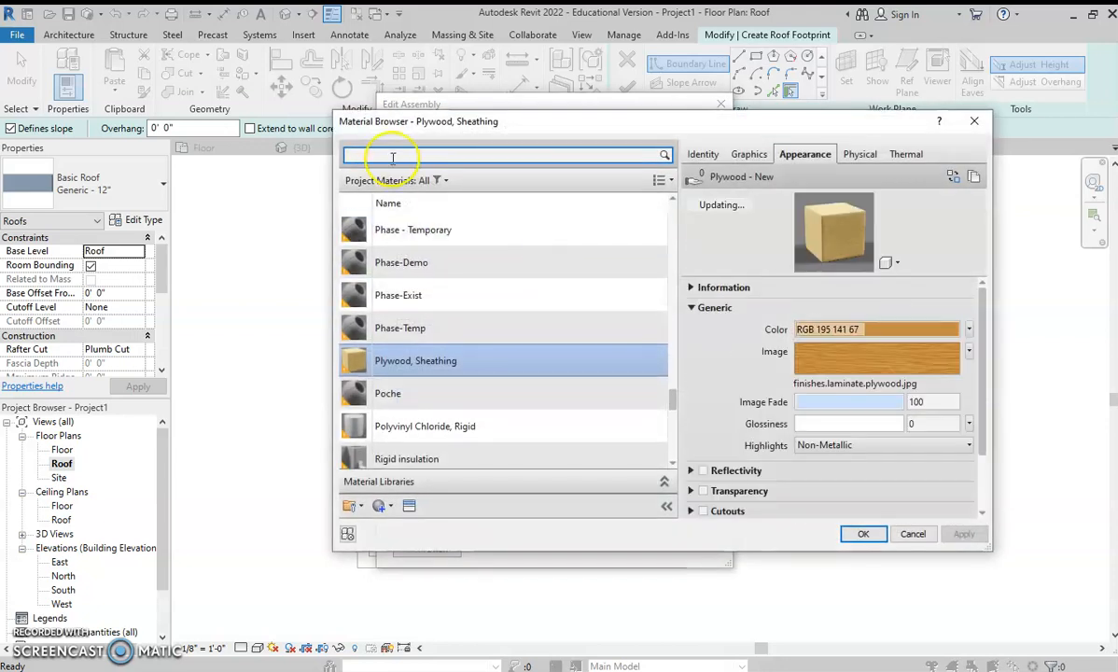
pyautogui.write('asp')
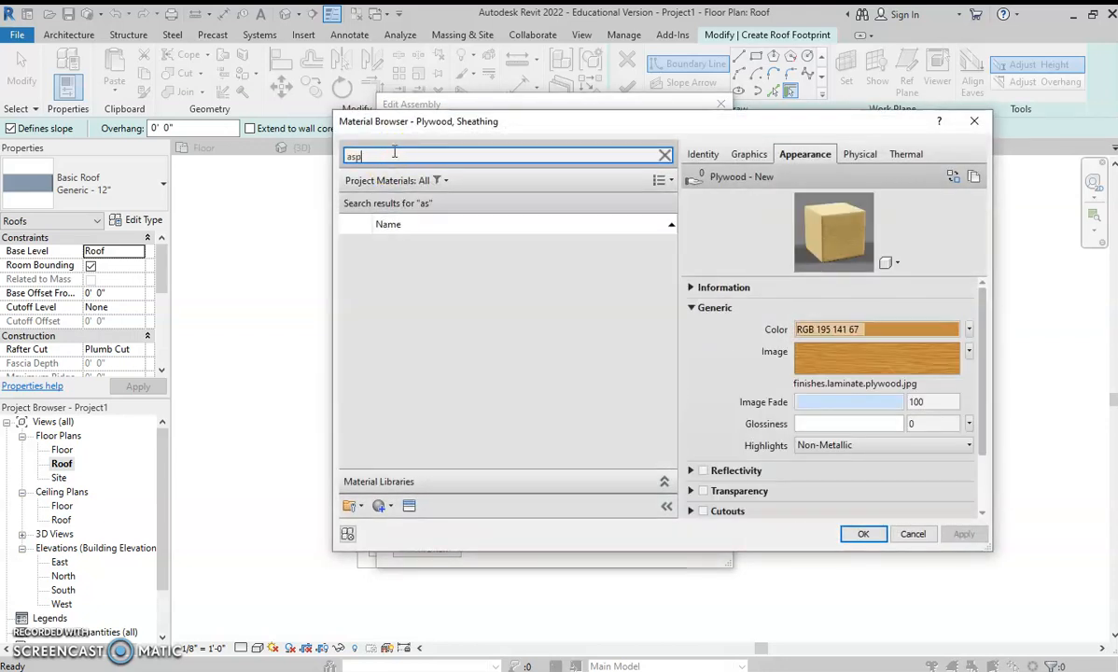
pyautogui.doubleClick(440, 247)
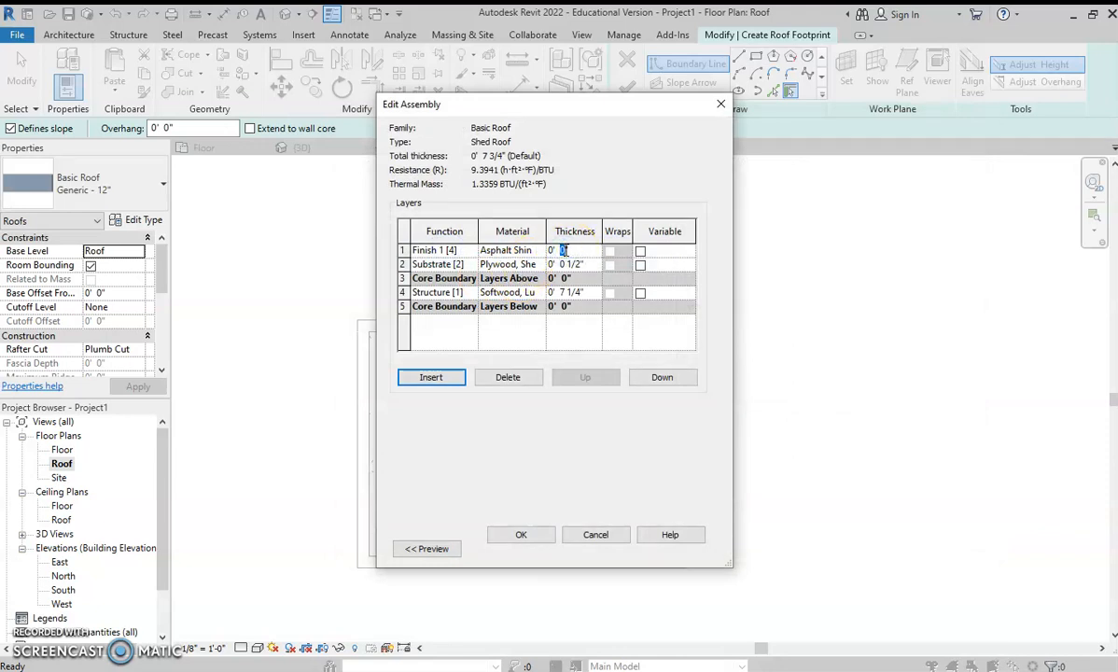
# Check the roof notes in the browser's shed drawing, set the asphalt shingle layer to .25" thick in Revit and accept the Shed Roof type
pyautogui.click(836, 599)
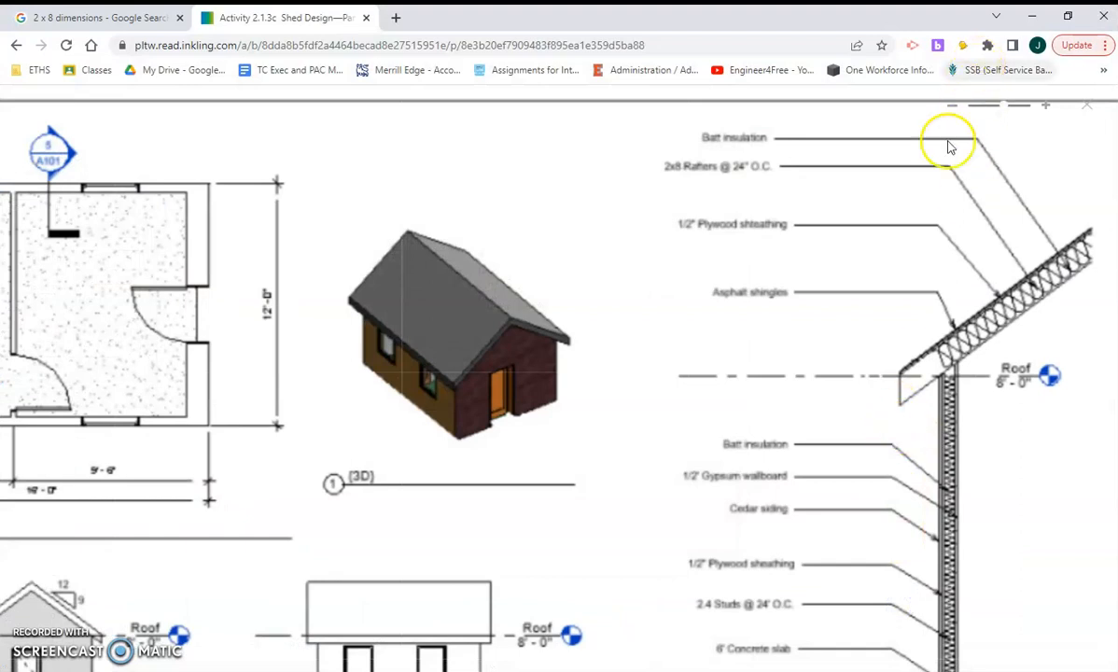
pyautogui.click(1031, 15)
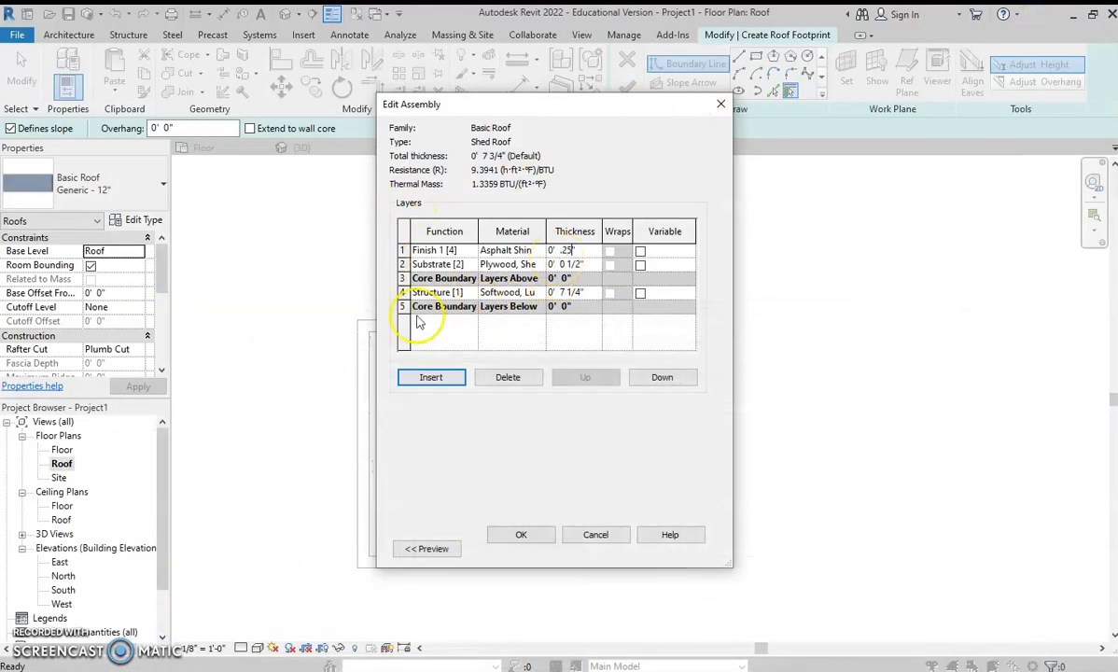
pyautogui.click(529, 549)
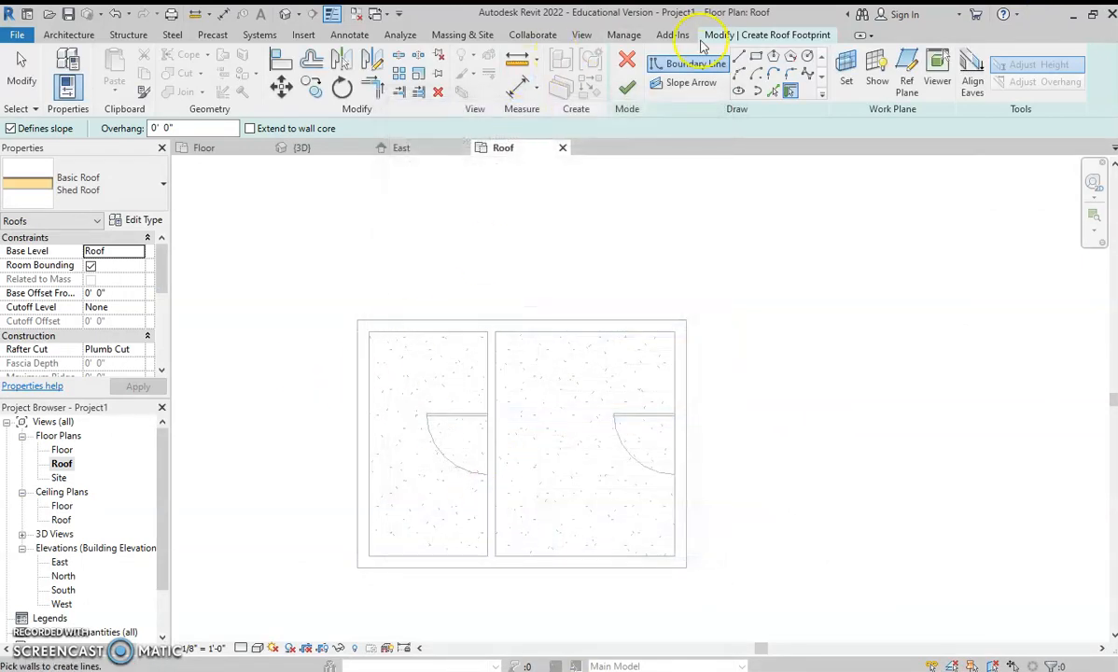
pyautogui.click(530, 320)
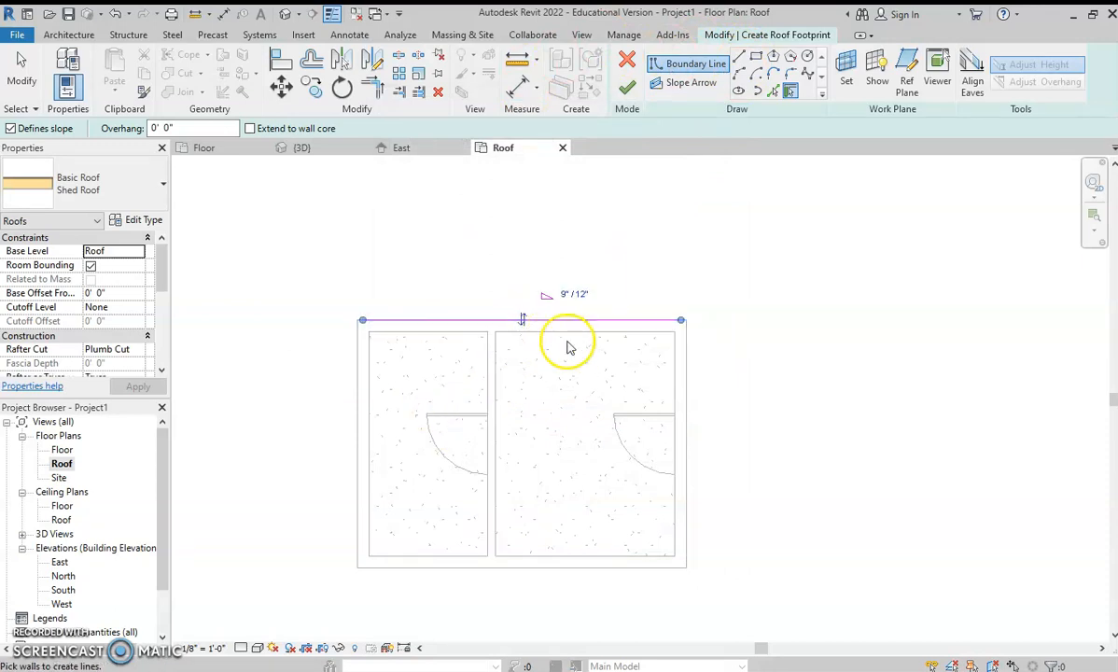
pyautogui.moveTo(514, 668)
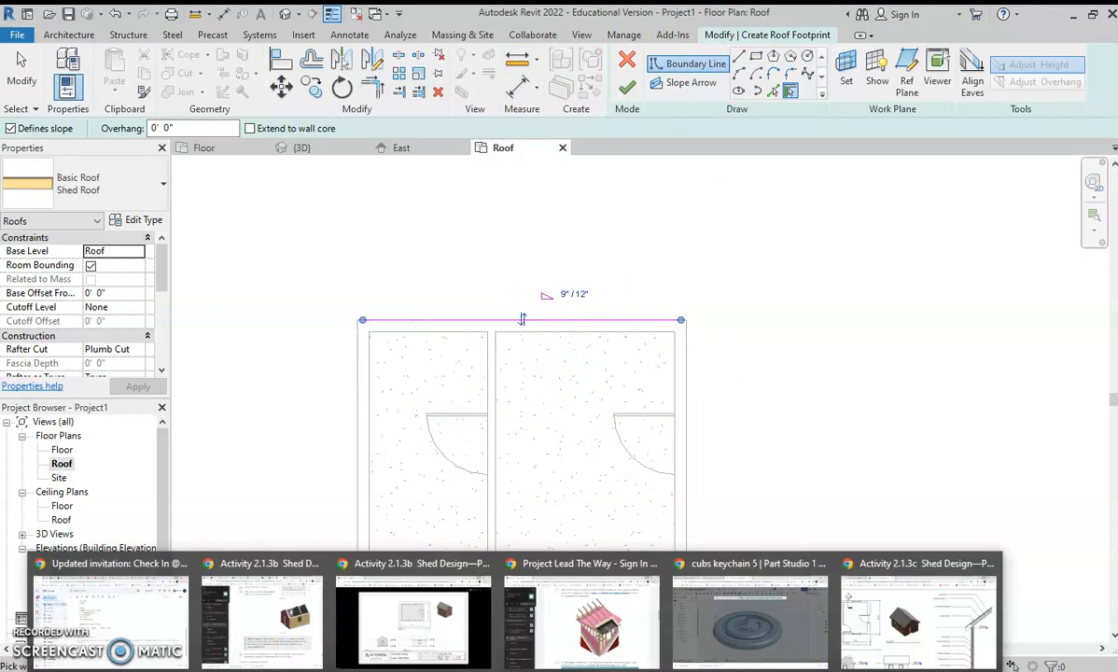
pyautogui.click(896, 615)
pyautogui.moveTo(825, 477)
pyautogui.mouseDown()
pyautogui.moveTo(921, 349)
pyautogui.moveTo(1036, 236)
pyautogui.mouseUp()
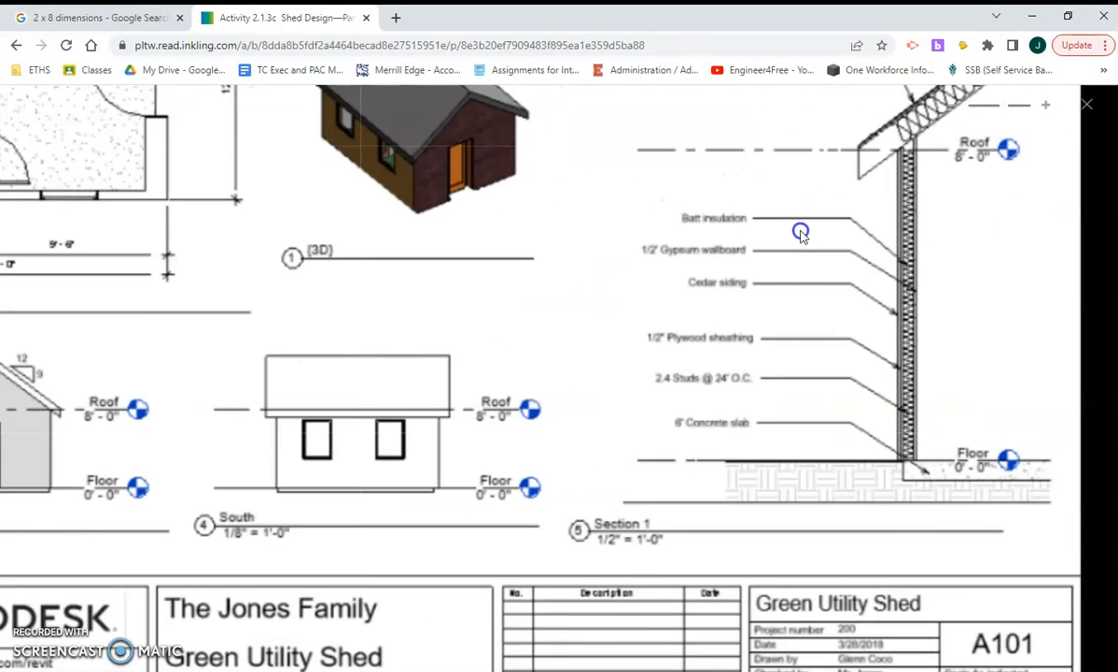
pyautogui.click(1032, 16)
pyautogui.press('Escape')
pyautogui.press('Escape')
pyautogui.click(606, 320)
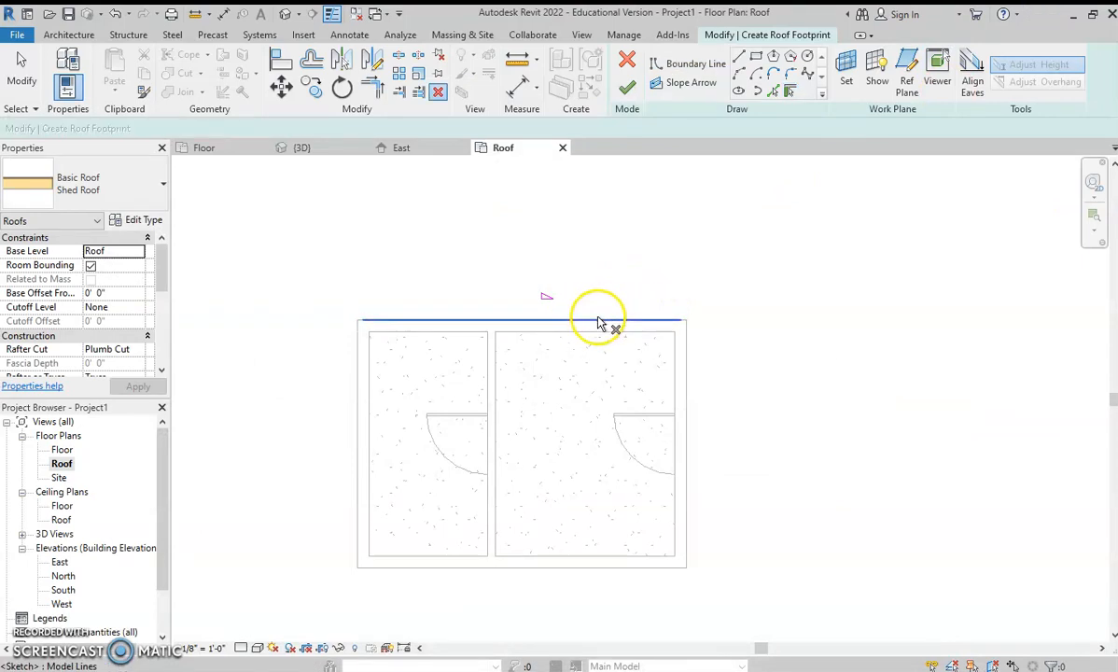
pyautogui.press('Delete')
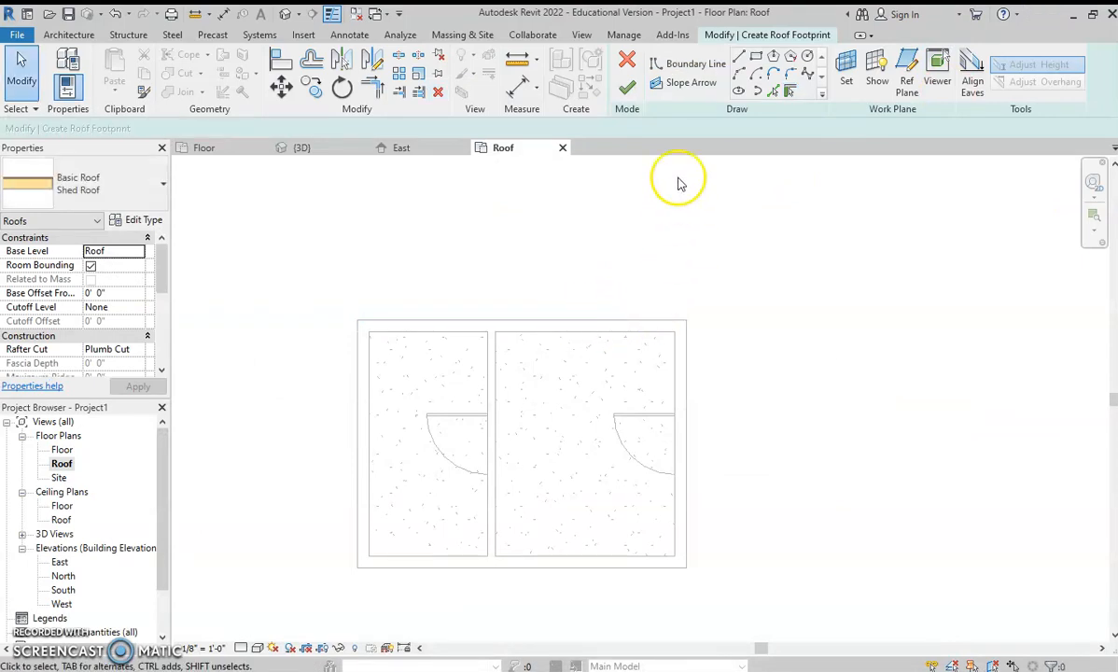
# Create the roof footprint from the shed's four exterior walls with a 1' 0" overhang and finish the roof
pyautogui.click(790, 91)
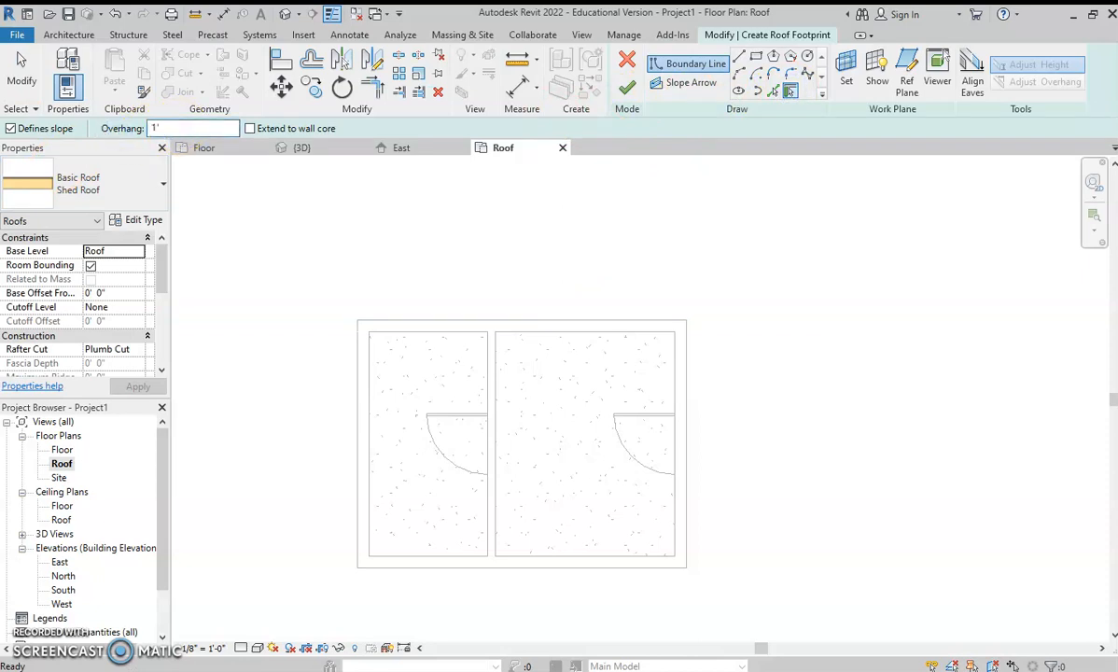
pyautogui.press('Return')
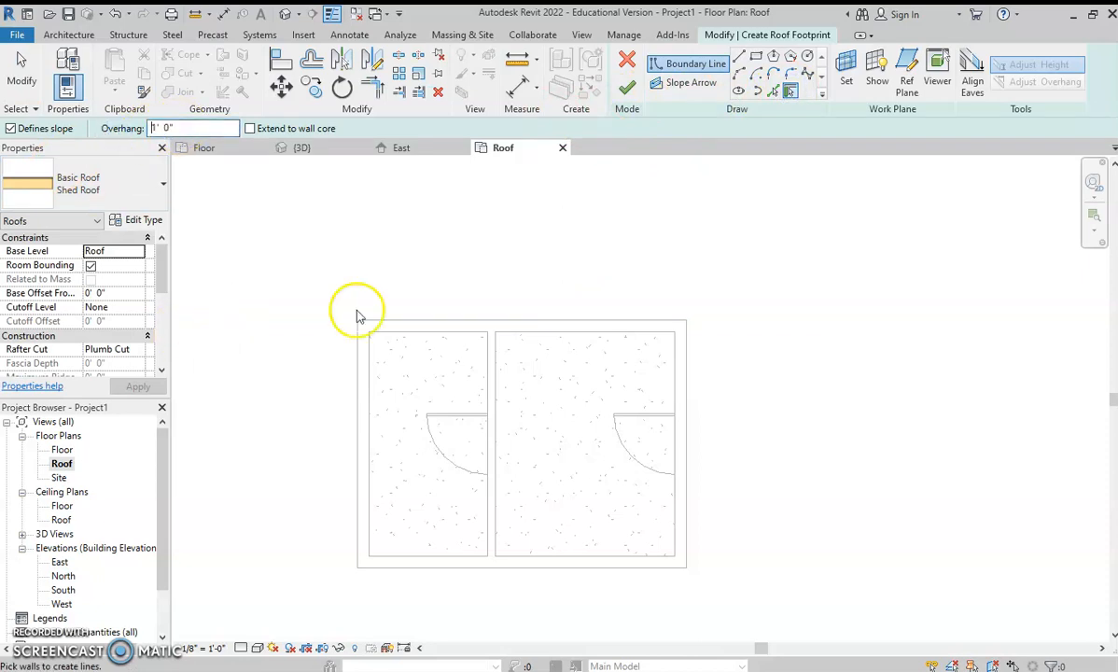
pyautogui.click(444, 320)
pyautogui.click(363, 426)
pyautogui.click(694, 429)
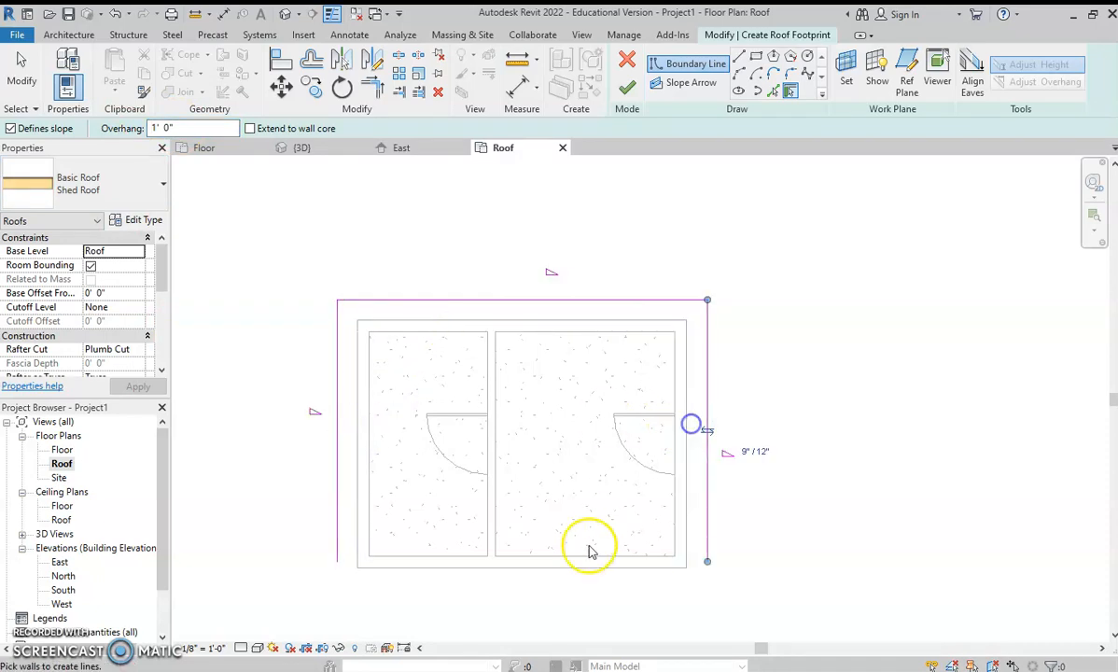
pyautogui.click(477, 563)
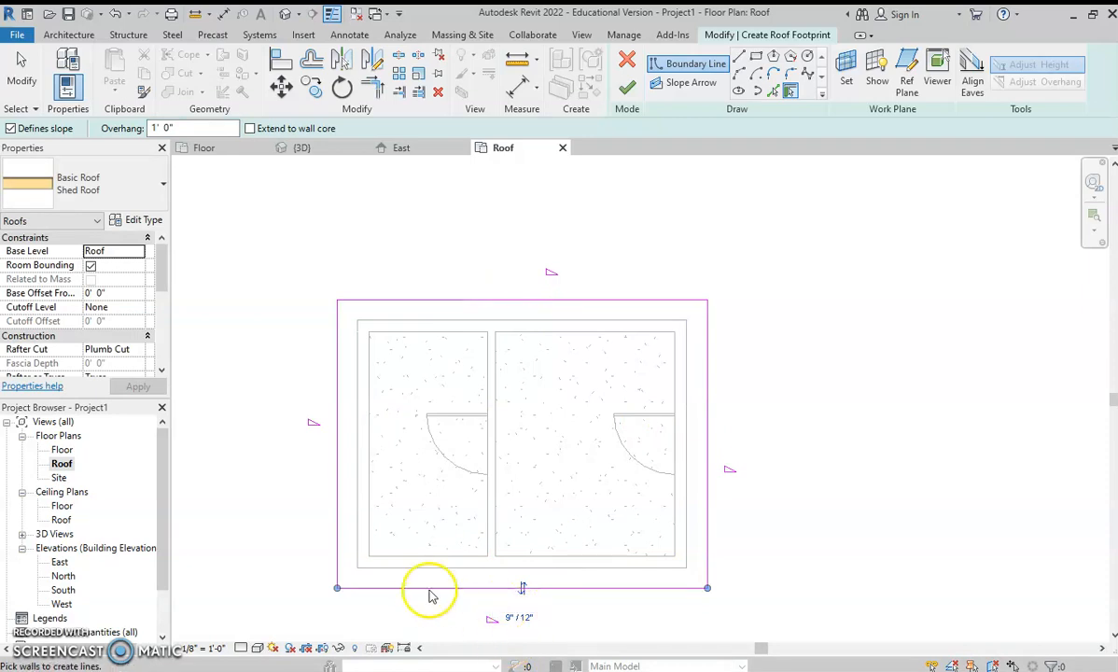
pyautogui.click(519, 619)
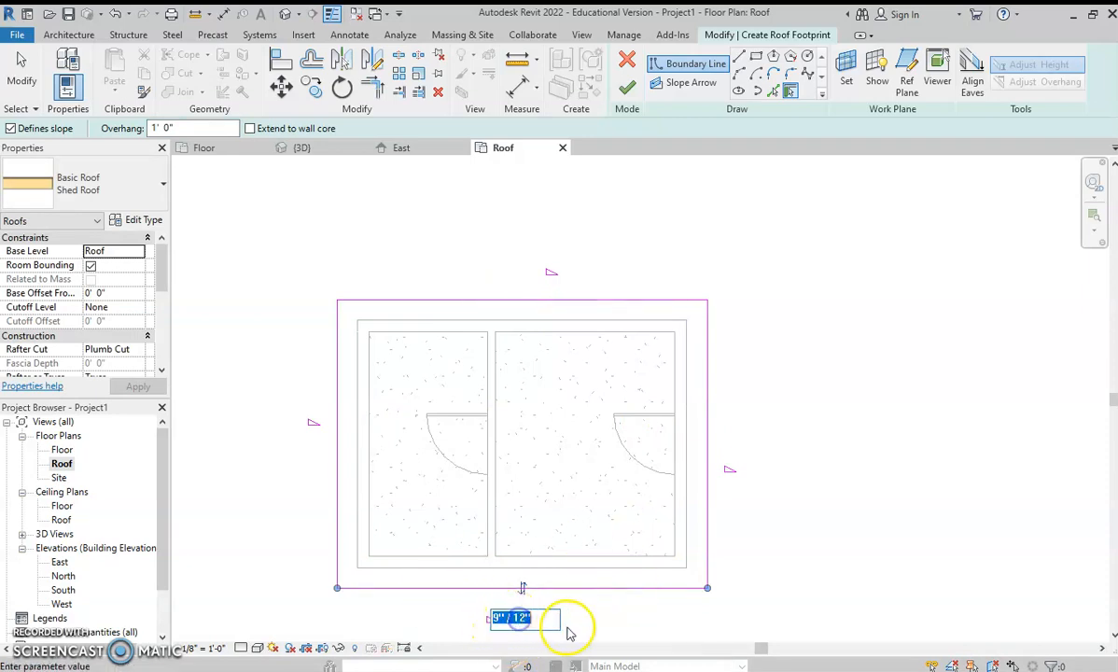
pyautogui.click(737, 514)
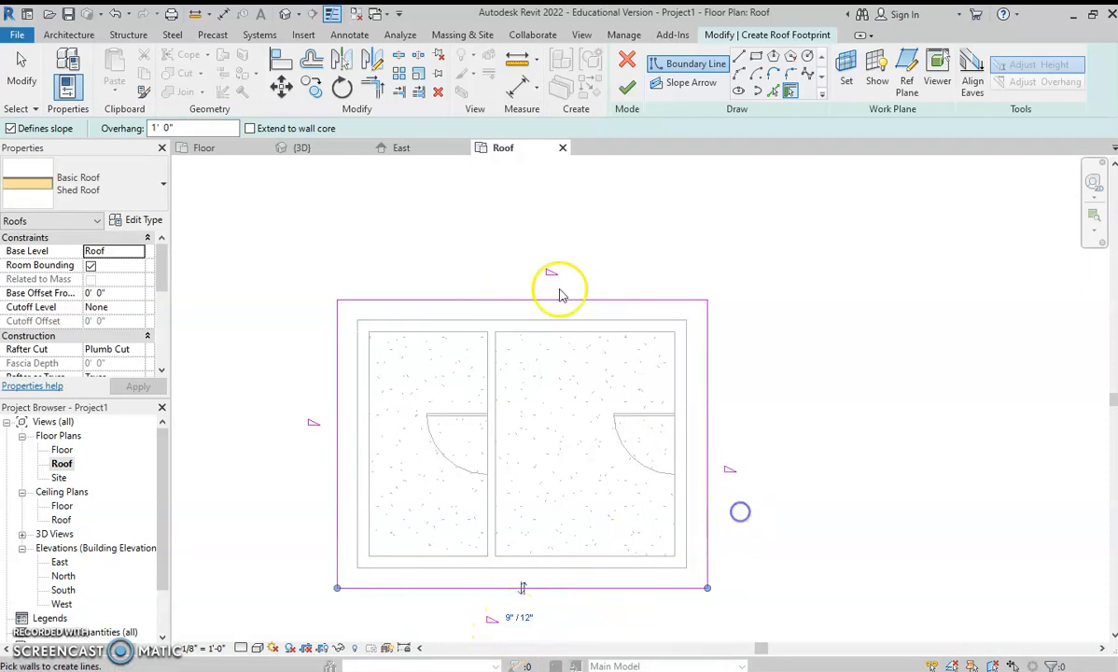
pyautogui.click(626, 90)
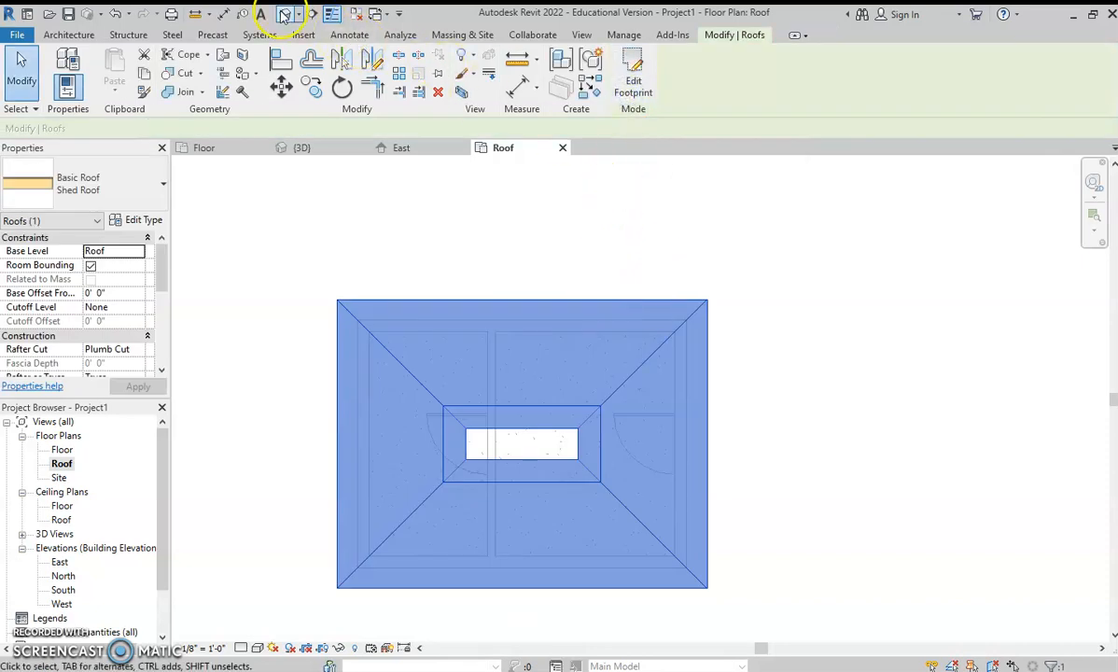
# Inspect the roof in the 3D view, then reopen its footprint for editing in the Roof floor plan
pyautogui.click(284, 14)
pyautogui.moveTo(1015, 223); pyautogui.dragTo(1016, 327)
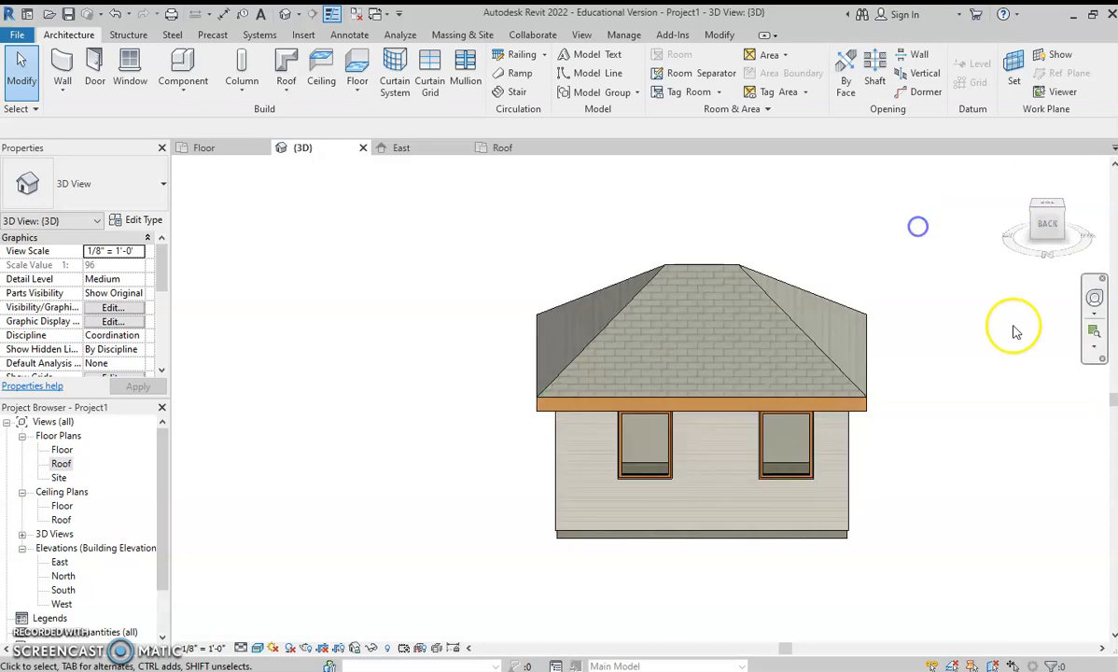
pyautogui.click(838, 368)
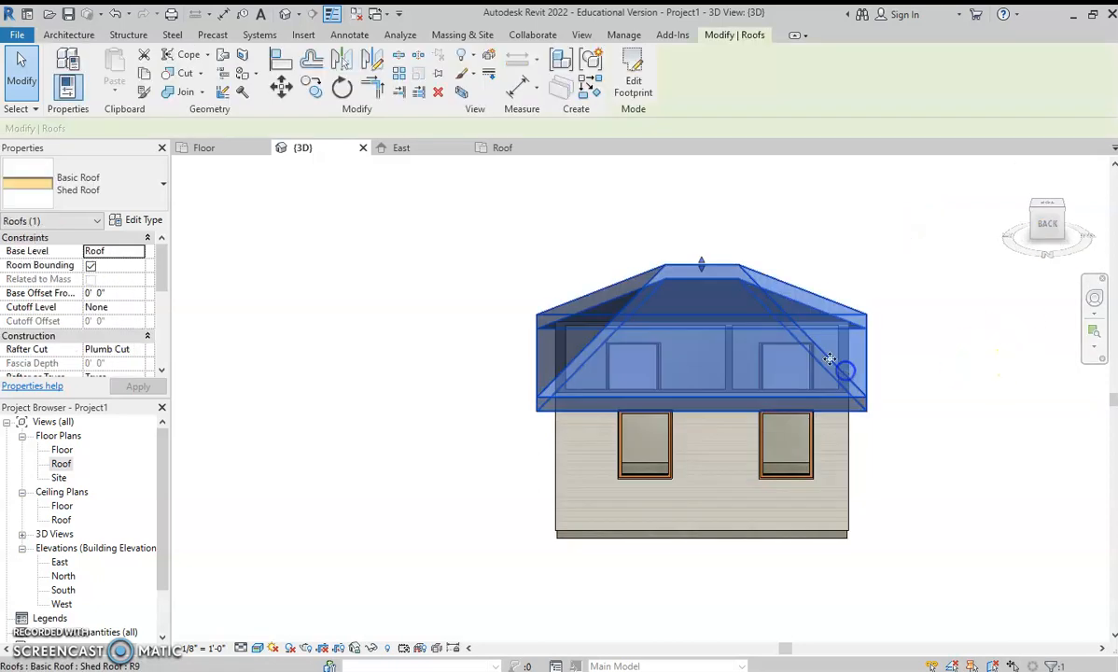
pyautogui.click(633, 79)
pyautogui.doubleClick(61, 463)
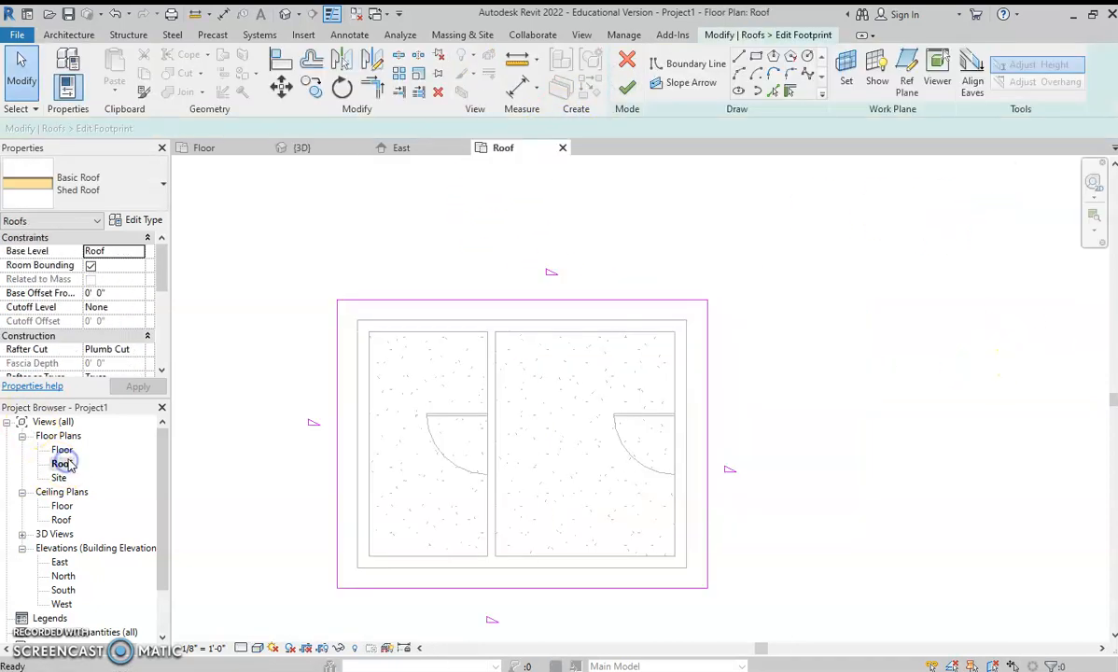
# Turn off slope definition for the two shorter end edges of the footprint, finish the roof and show it in 3D
pyautogui.click(708, 416)
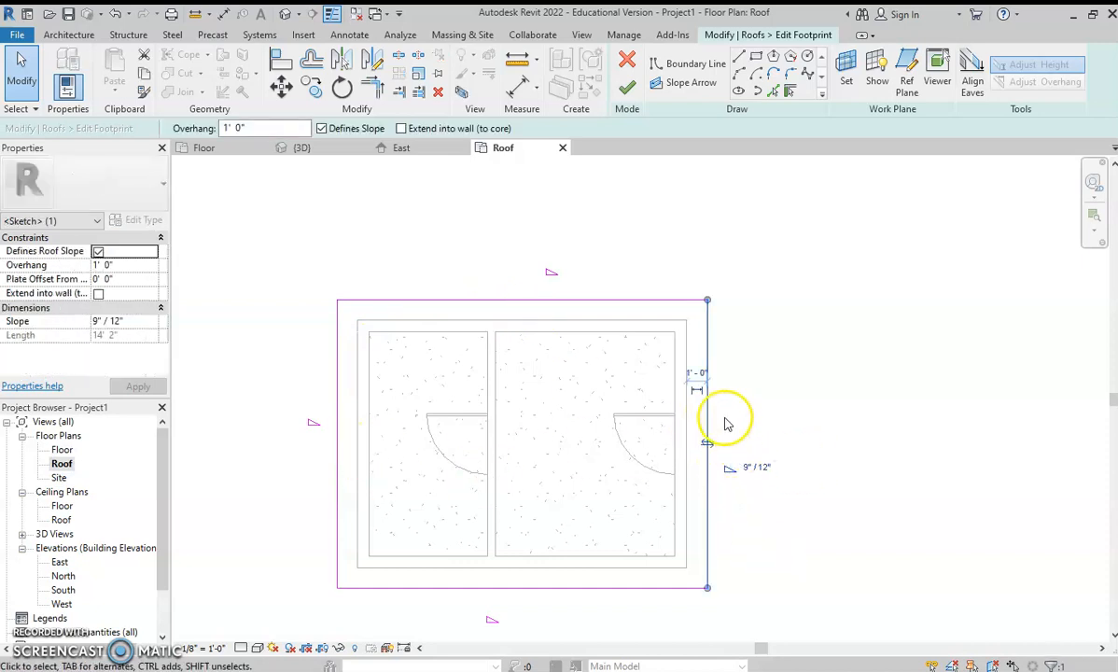
pyautogui.keyDown('ctrl'); pyautogui.click(336, 415); pyautogui.keyUp('ctrl')
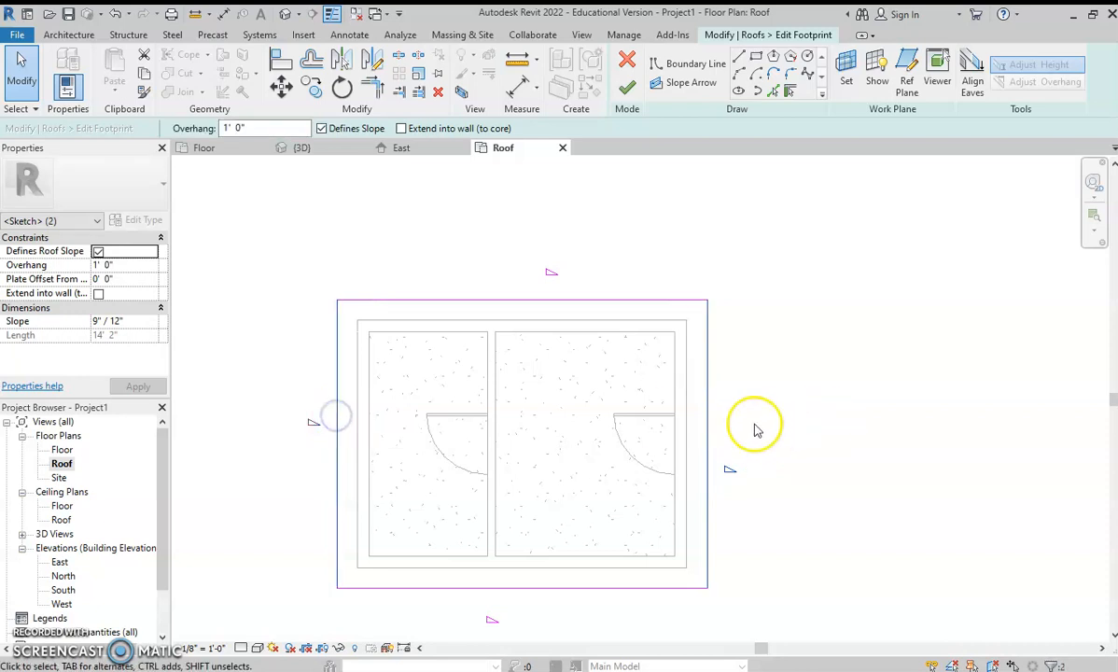
pyautogui.click(321, 129)
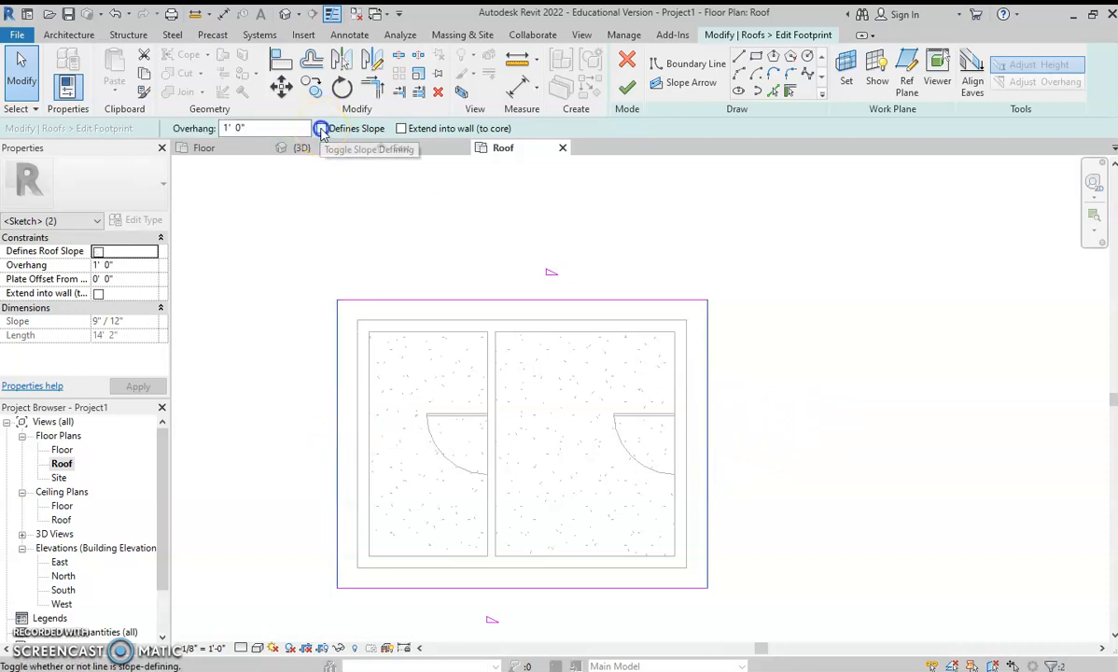
pyautogui.click(627, 90)
pyautogui.click(287, 14)
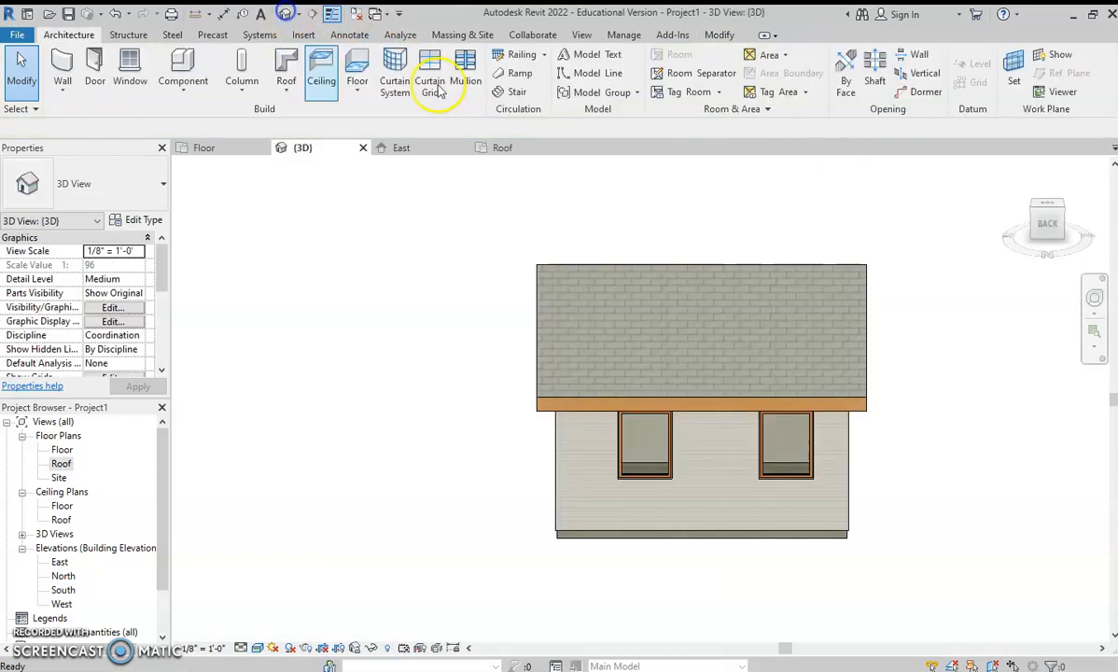
# Select all Shed Wall instances in the entire project and attach their tops to the gable roof
pyautogui.moveTo(1045, 224); pyautogui.dragTo(873, 213)
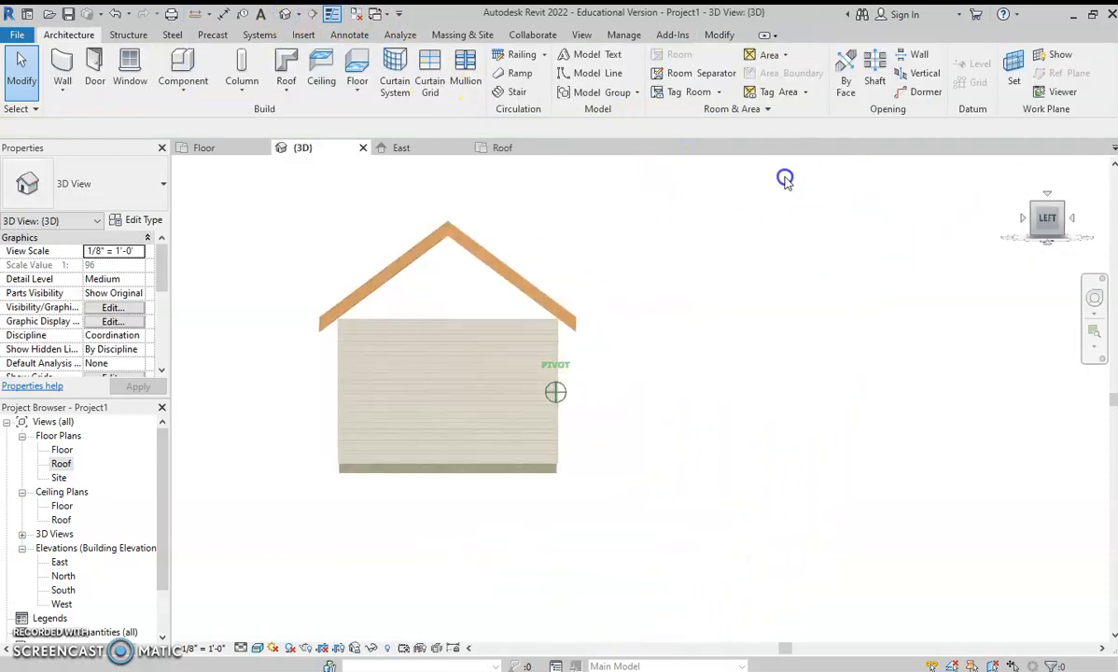
pyautogui.click(1045, 238)
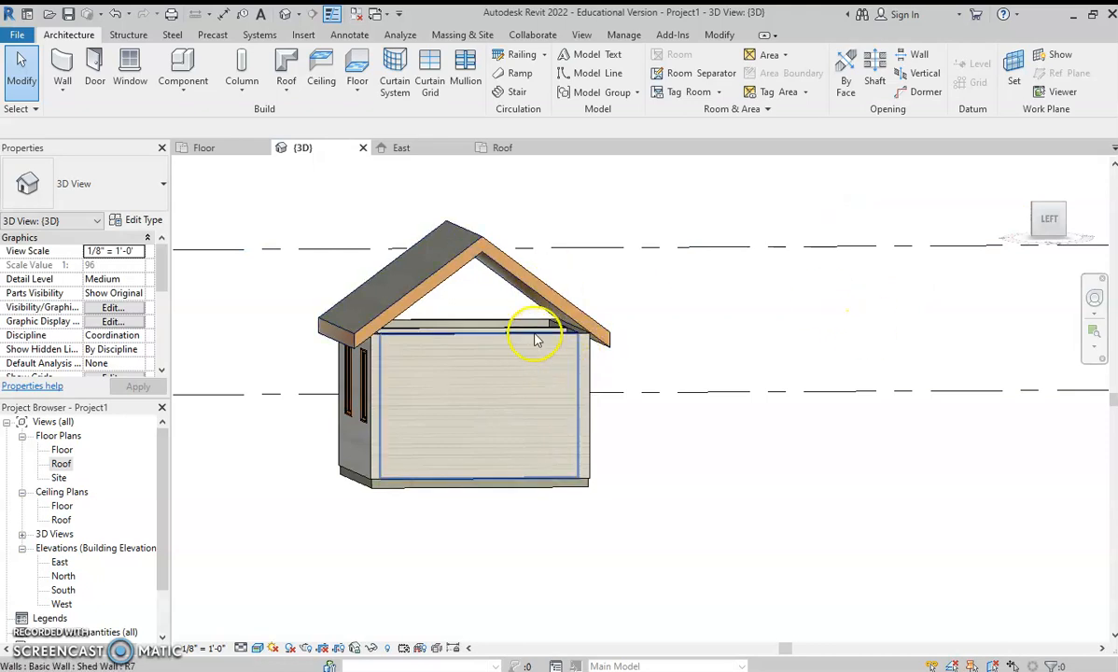
pyautogui.click(461, 338)
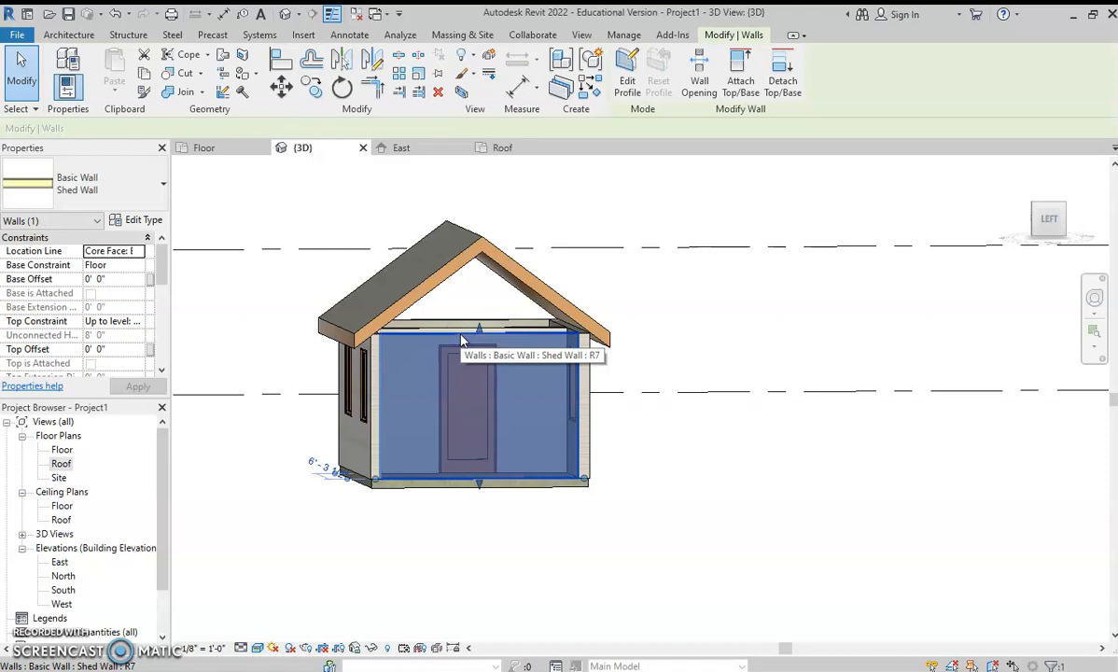
pyautogui.rightClick(461, 341)
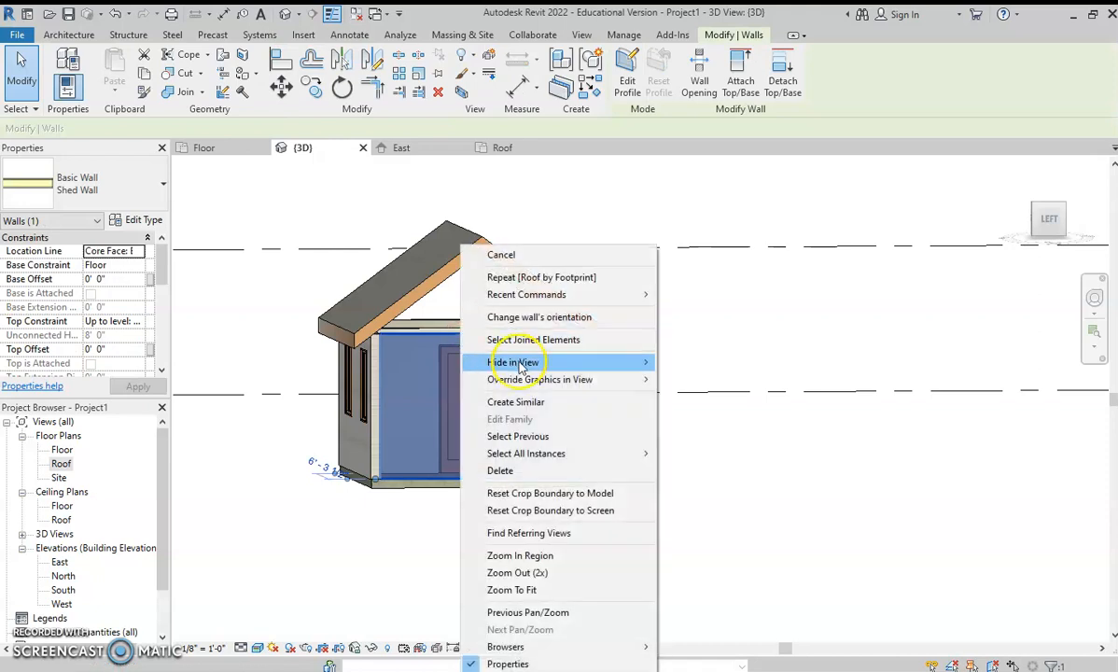
pyautogui.moveTo(551, 453)
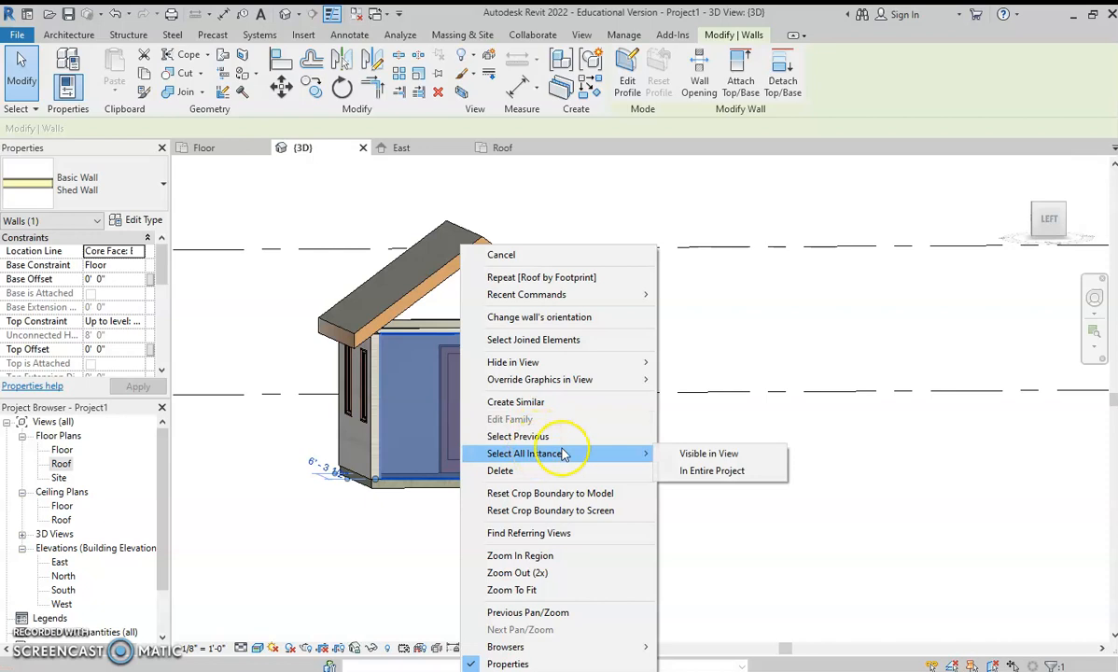
pyautogui.click(725, 472)
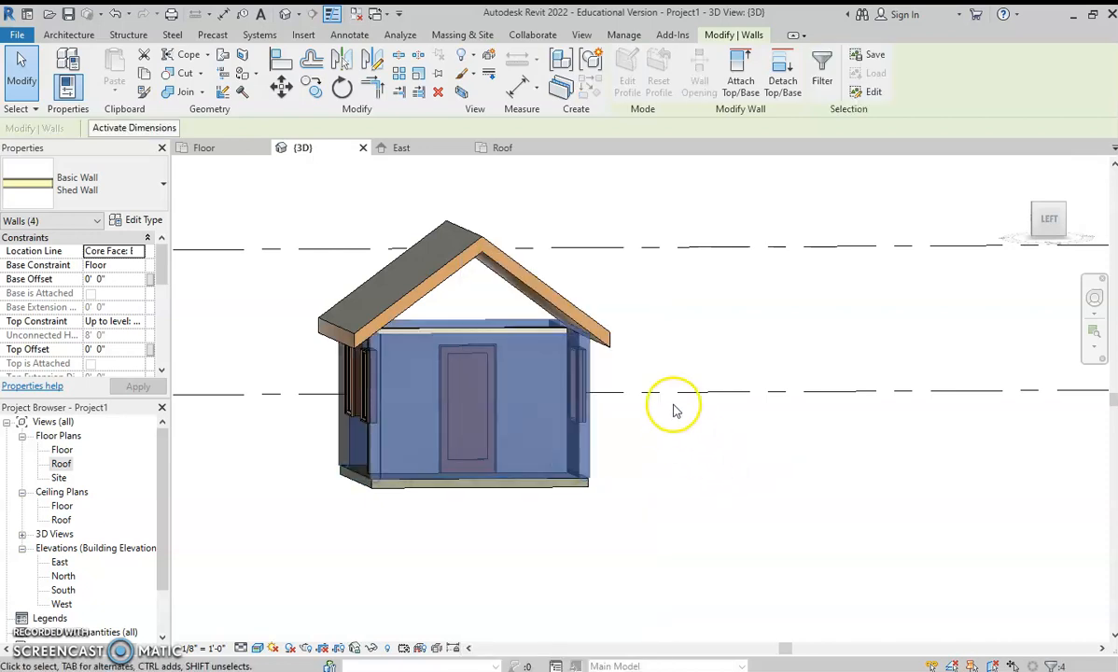
pyautogui.click(740, 84)
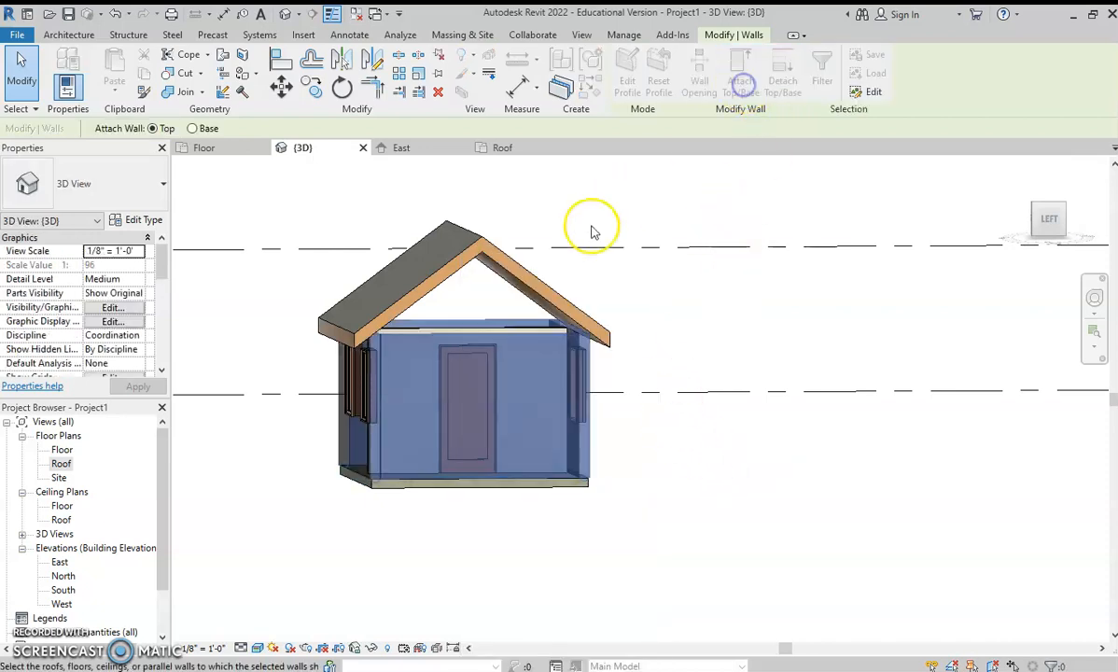
pyautogui.click(529, 278)
pyautogui.click(923, 285)
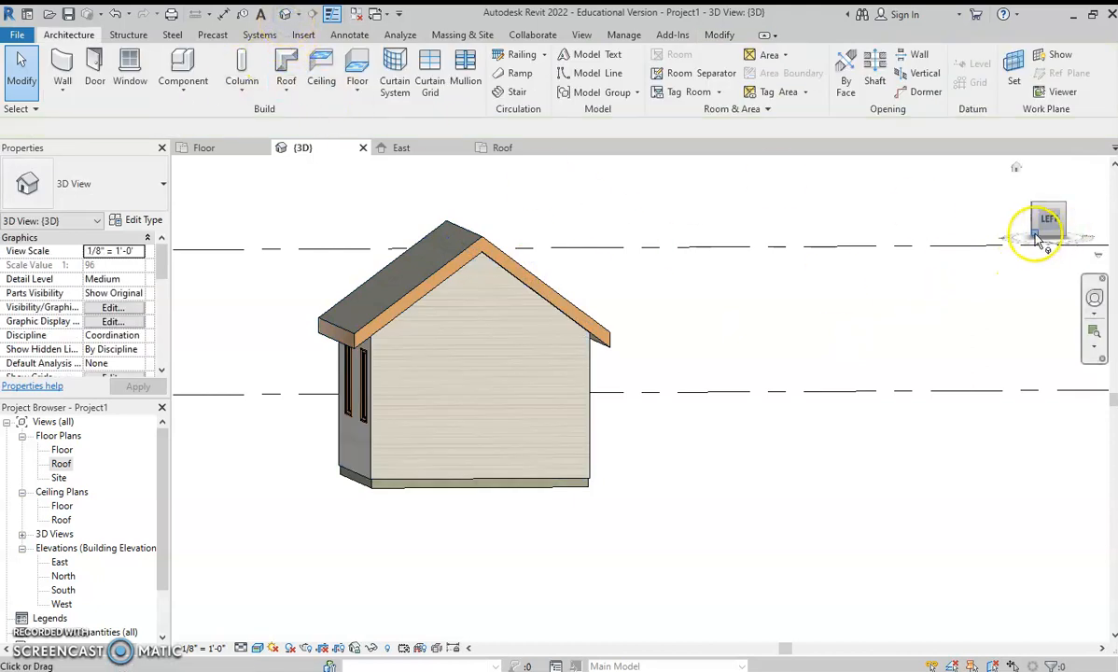
# Return the 3D view to its home orientation and inspect the wall-to-roof fit from the door side
pyautogui.click(1016, 170)
pyautogui.scroll(8, 710, 434)
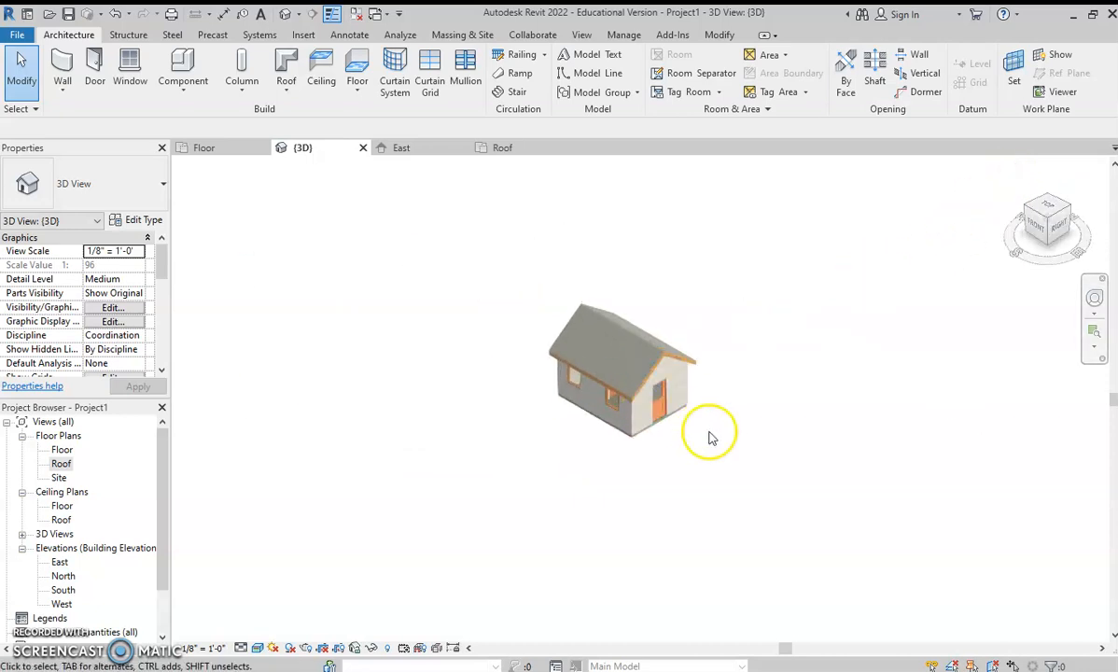
pyautogui.moveTo(711, 434); pyautogui.dragTo(769, 531, button='middle')
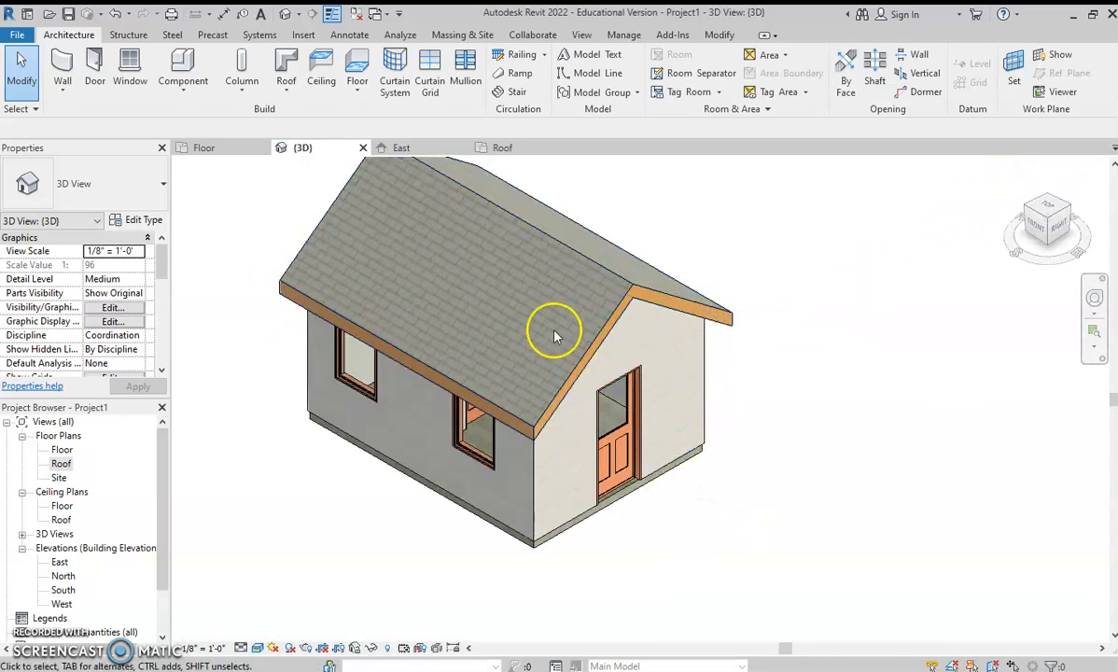
pyautogui.moveTo(737, 285); pyautogui.dragTo(840, 318, button='middle')
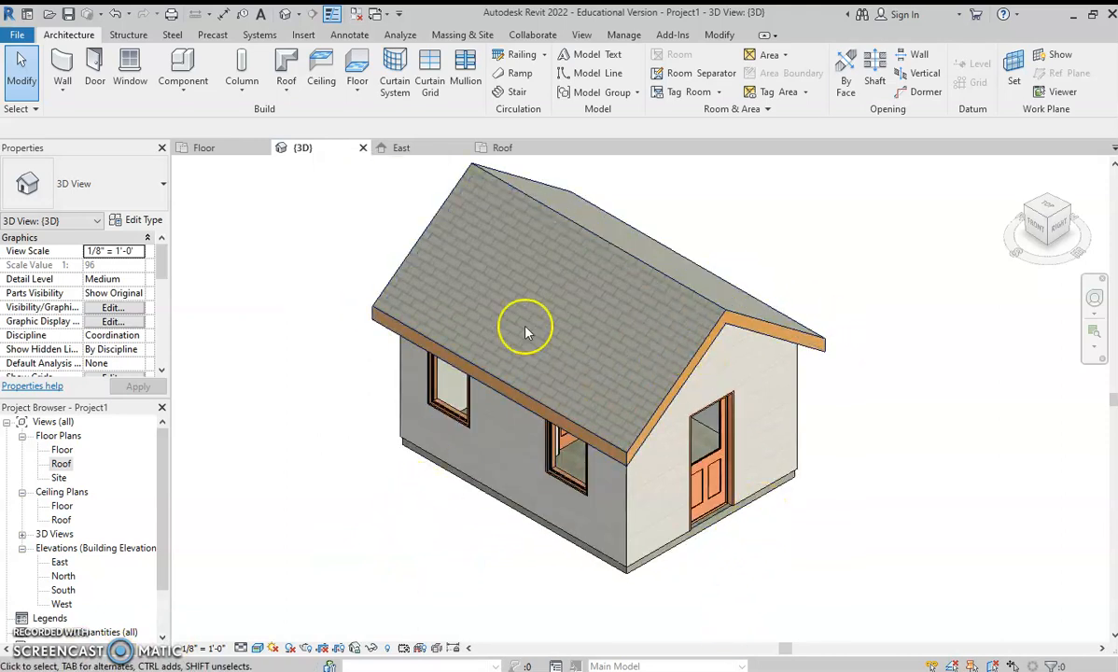